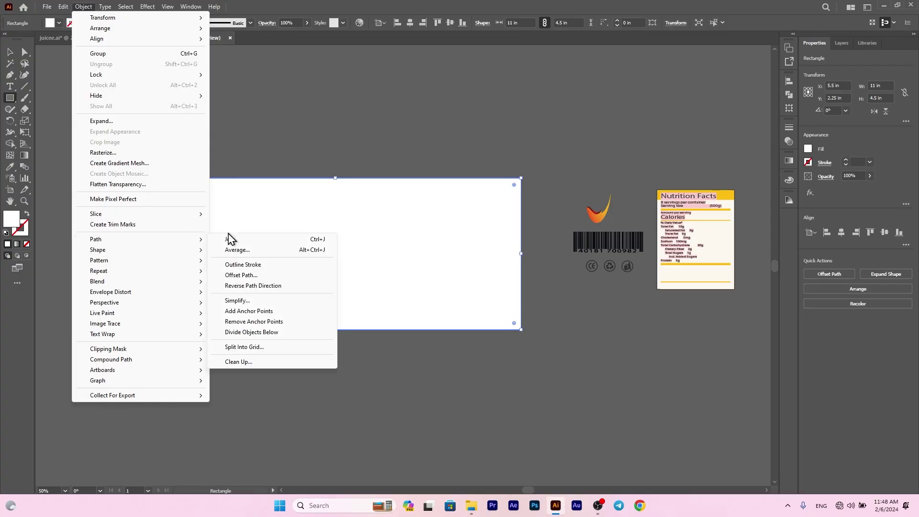
# Offset the 11 by 4.5 in background rectangle's path by -0.25 in to create an inset rectangle.
pyautogui.click(249, 275)
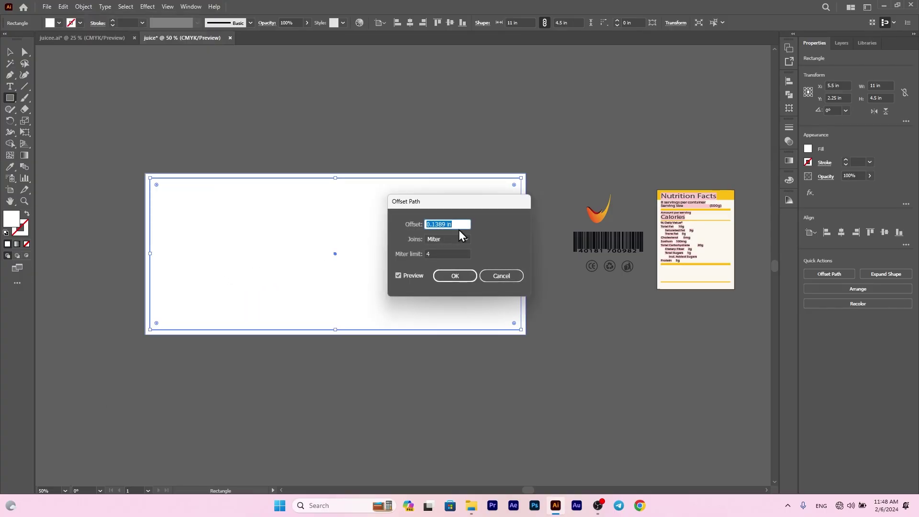
pyautogui.write('-0.25')
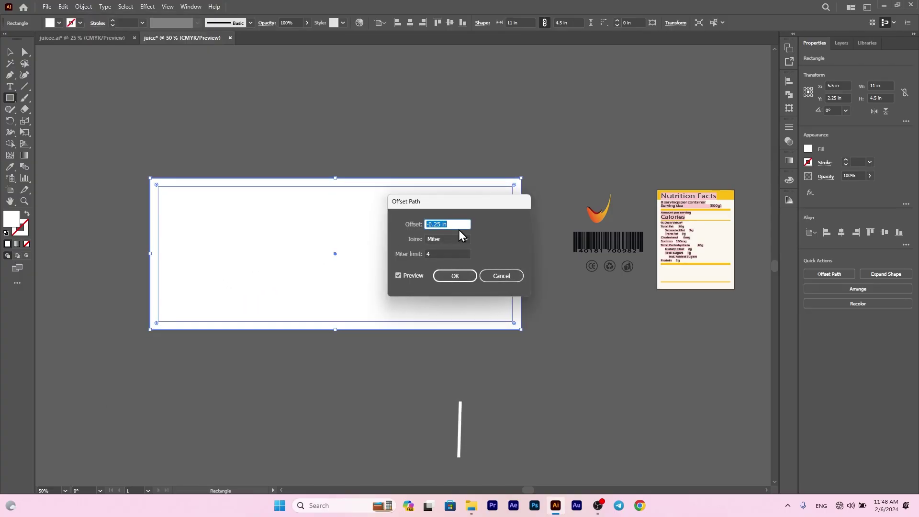
pyautogui.click(449, 276)
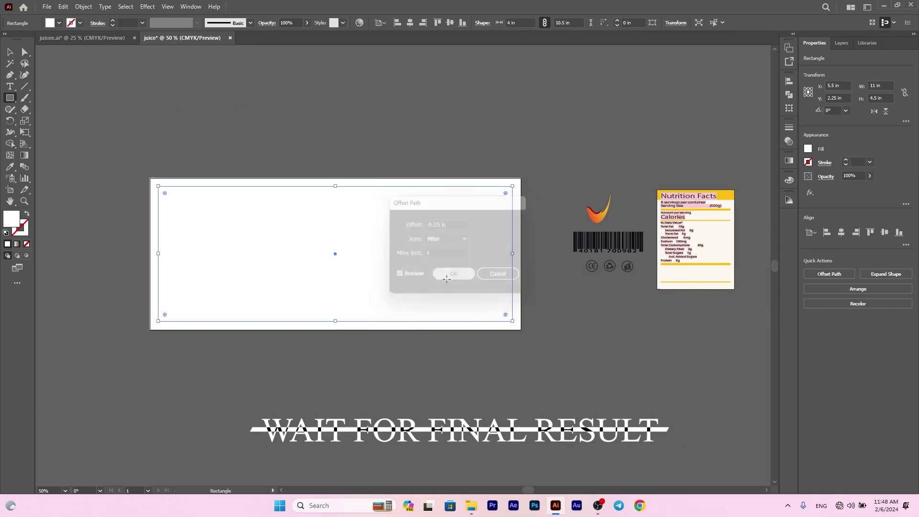
# Give the inset rectangle a black 0.75 pt stroke and deselect it.
pyautogui.click(10, 52)
pyautogui.click(112, 108)
pyautogui.click(306, 253)
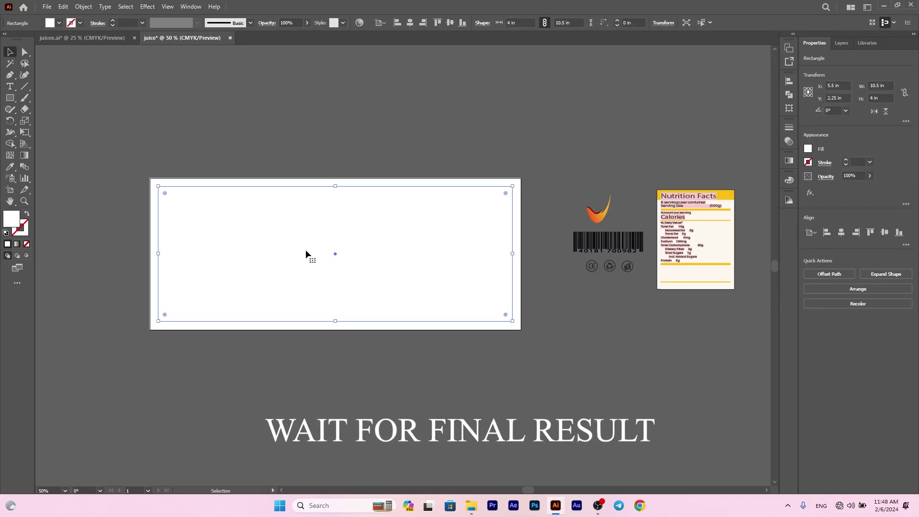
pyautogui.click(112, 21)
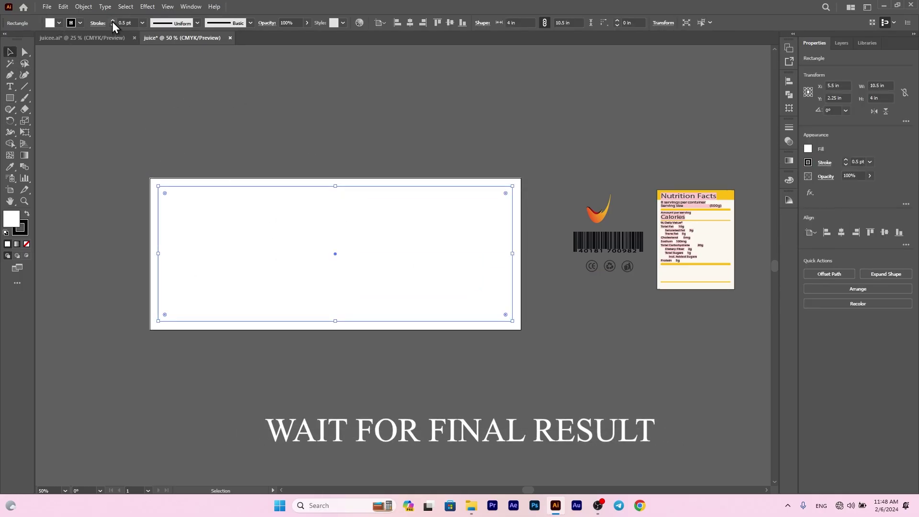
pyautogui.click(112, 21)
pyautogui.click(292, 154)
pyautogui.scroll(-1, 303, 282)
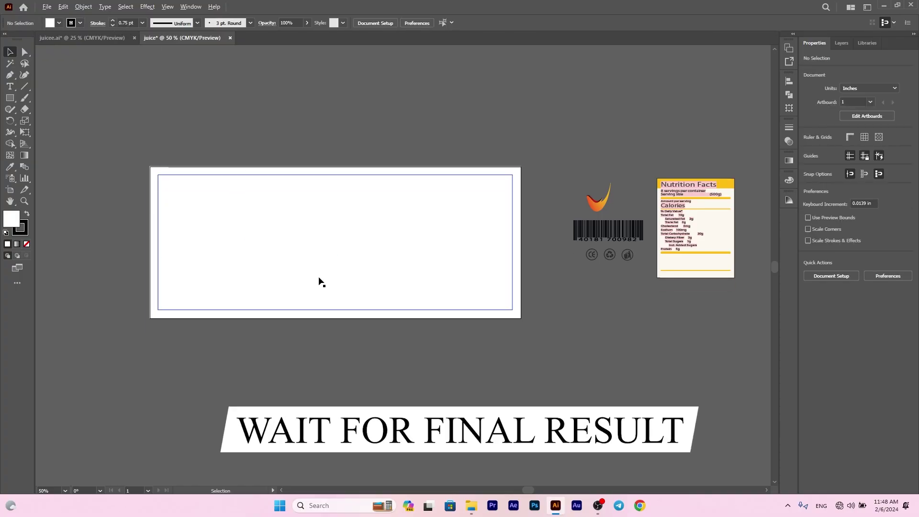
pyautogui.scroll(1, 318, 282)
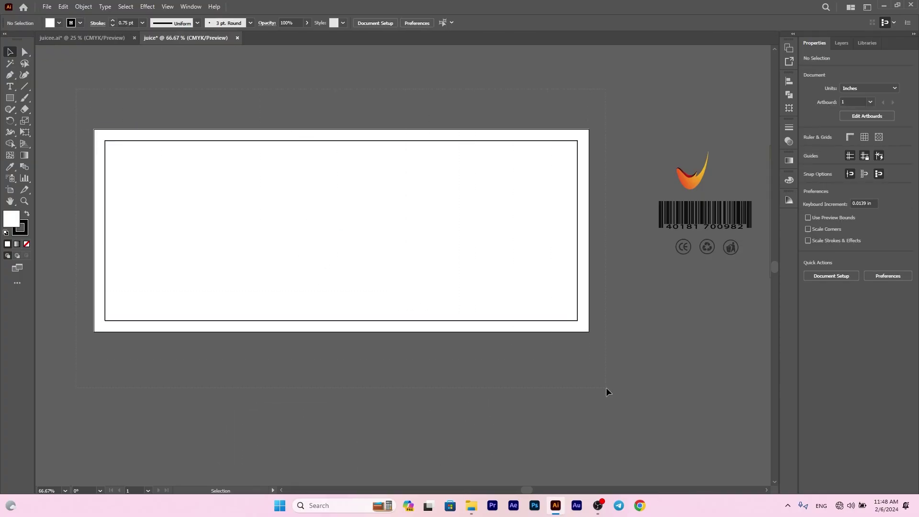
pyautogui.click(246, 137)
pyautogui.click(173, 96)
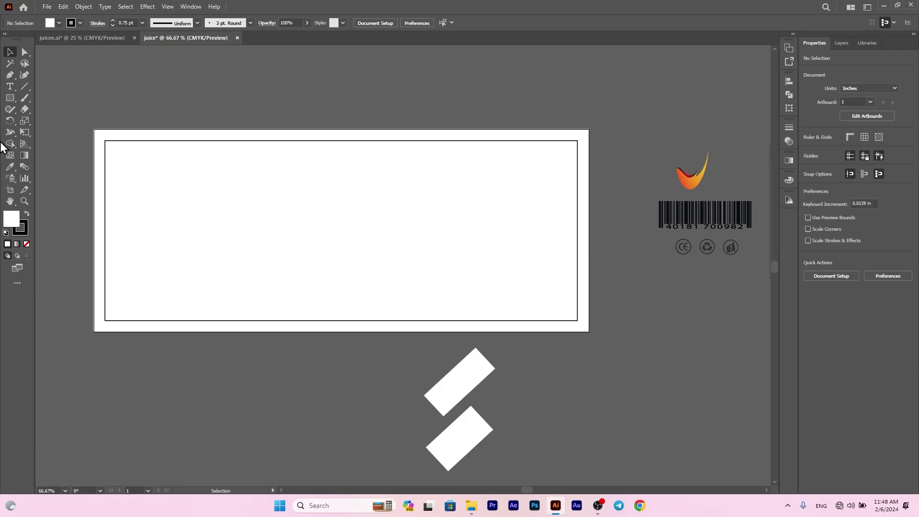
# Create a 5 by 4.5 in rectangle for the front panel and centre it on the artboard horizontally and vertically.
pyautogui.press('m')
pyautogui.click(291, 209)
pyautogui.press('BackSpace')
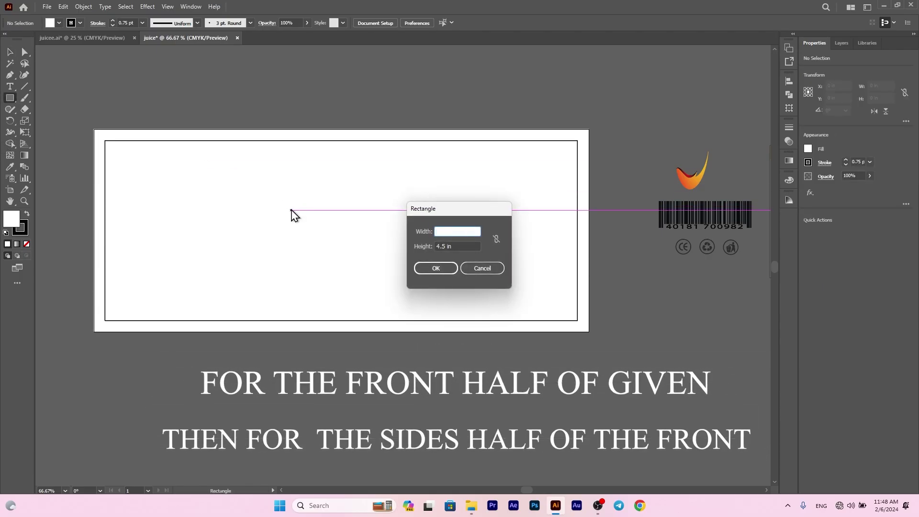
pyautogui.click(464, 245)
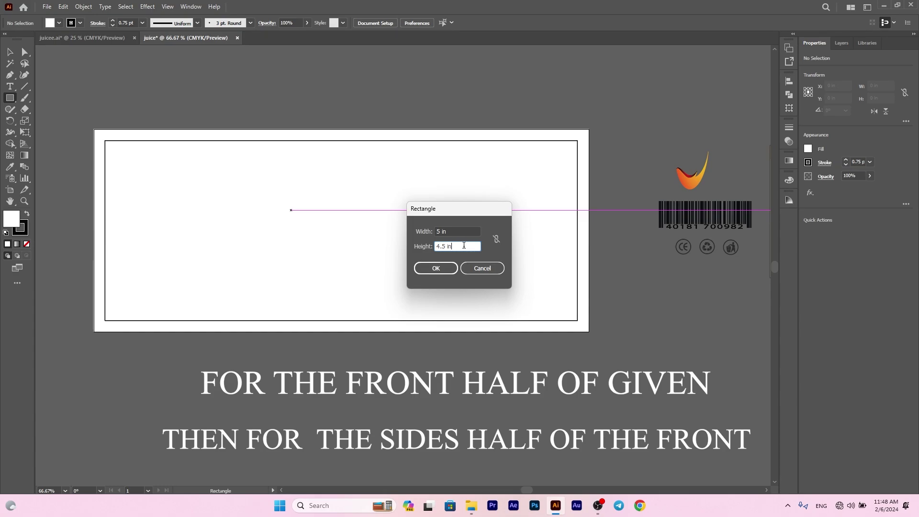
pyautogui.click(429, 271)
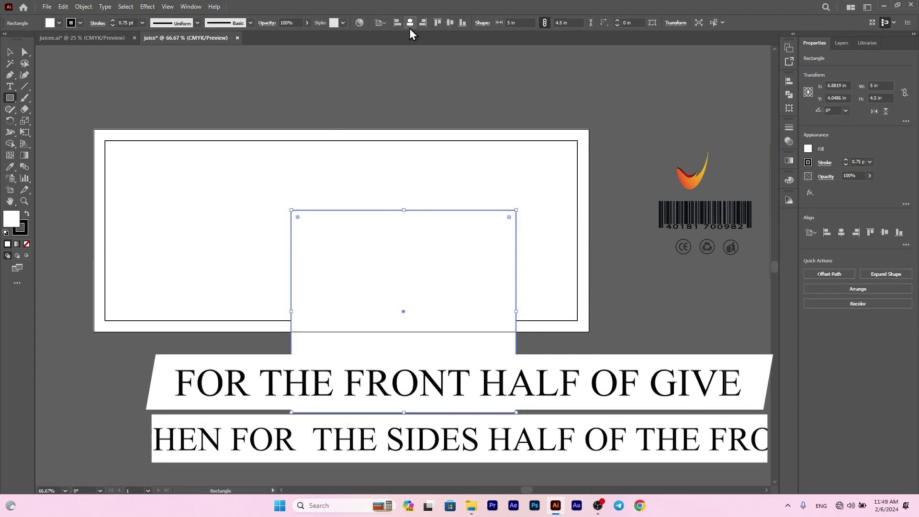
pyautogui.click(449, 22)
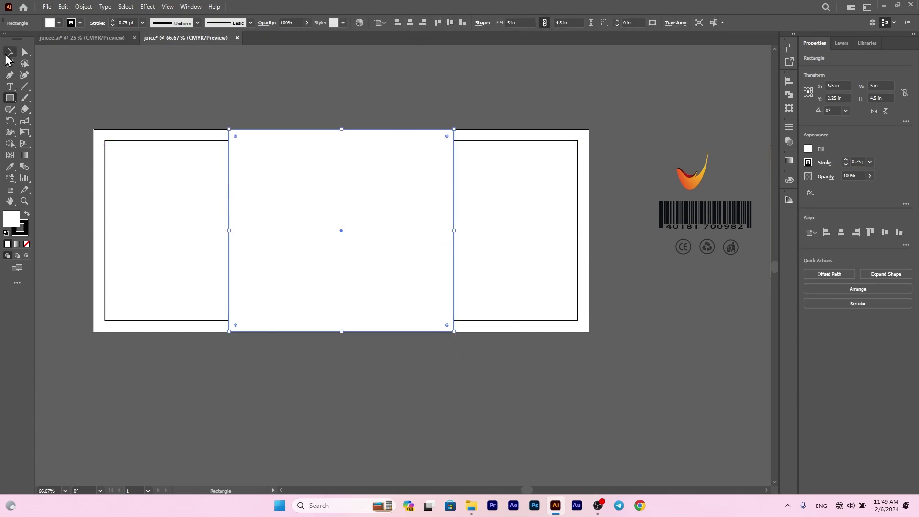
# Reduce the front panel's height to 4 in so its upper and lower edges meet the inset rectangle.
pyautogui.moveTo(341, 128); pyautogui.dragTo(342, 142)
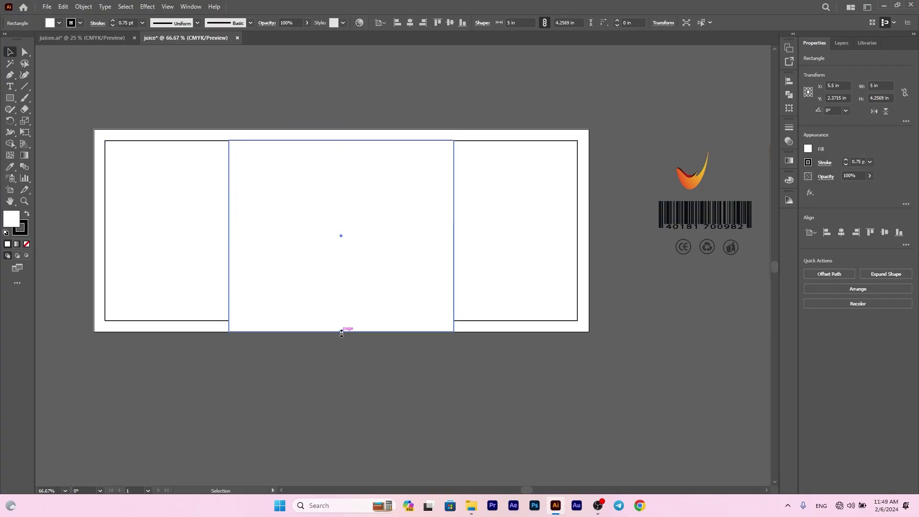
pyautogui.moveTo(342, 332); pyautogui.dragTo(341, 320)
pyautogui.click(10, 99)
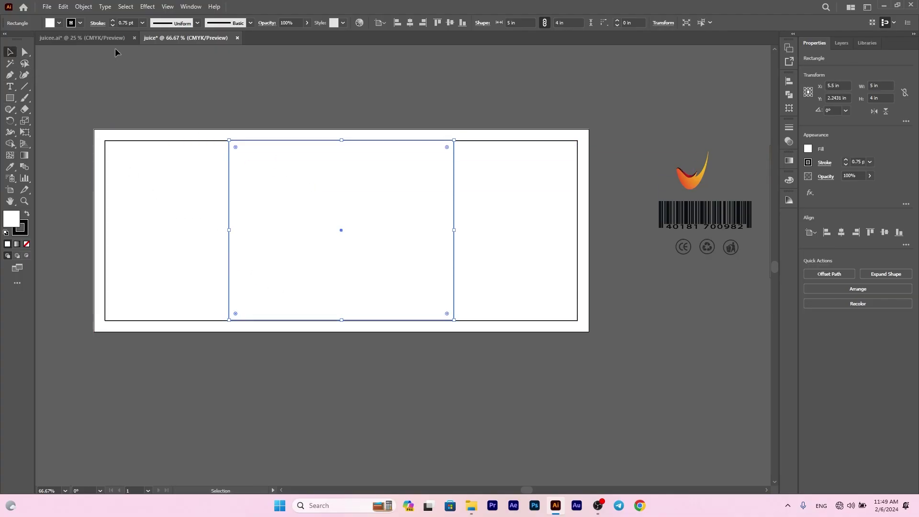
# Duplicate the front panel in place and fit the copies into the spaces on both sides, each about 2.74 by 4 in.
pyautogui.click(84, 6)
pyautogui.moveTo(63, 7)
pyautogui.click(76, 51)
pyautogui.click(63, 6)
pyautogui.click(102, 59)
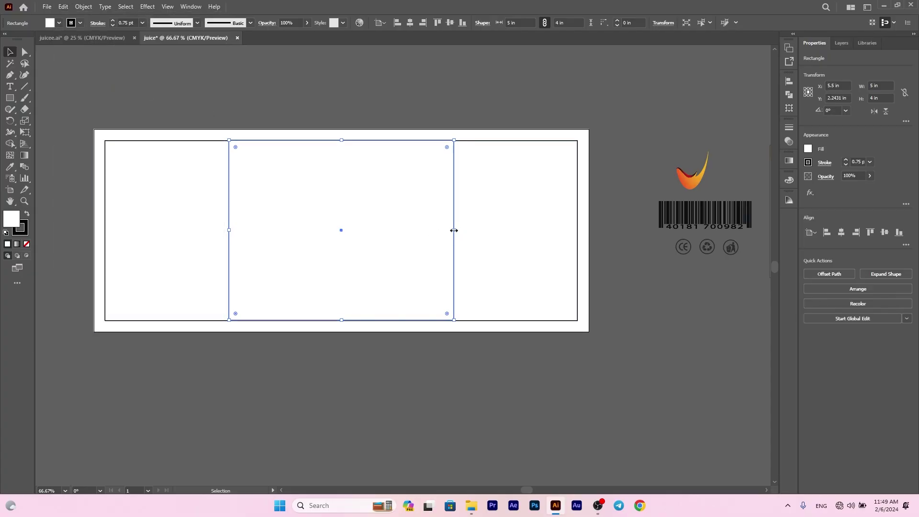
pyautogui.moveTo(454, 230); pyautogui.dragTo(482, 219)
pyautogui.click(371, 108)
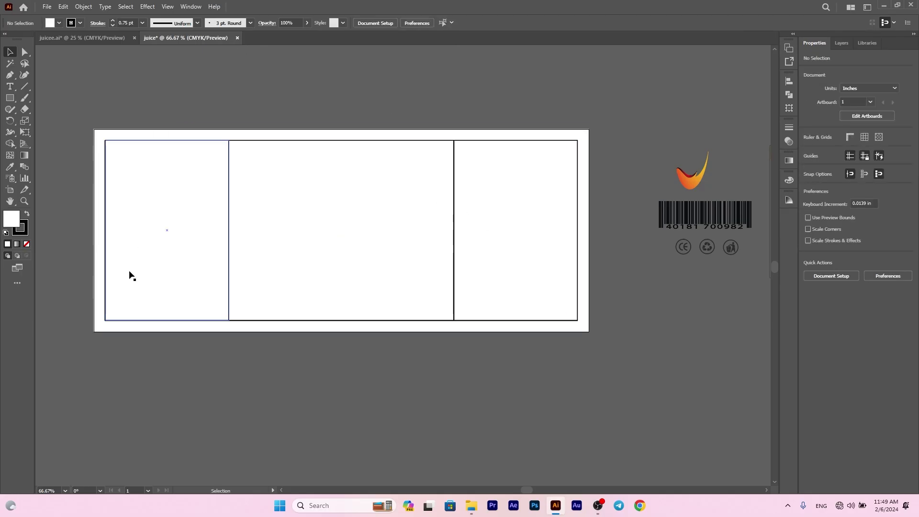
pyautogui.click(148, 267)
pyautogui.keyDown('shift'); pyautogui.click(302, 238); pyautogui.keyUp('shift')
pyautogui.keyDown('shift'); pyautogui.click(490, 230); pyautogui.keyUp('shift')
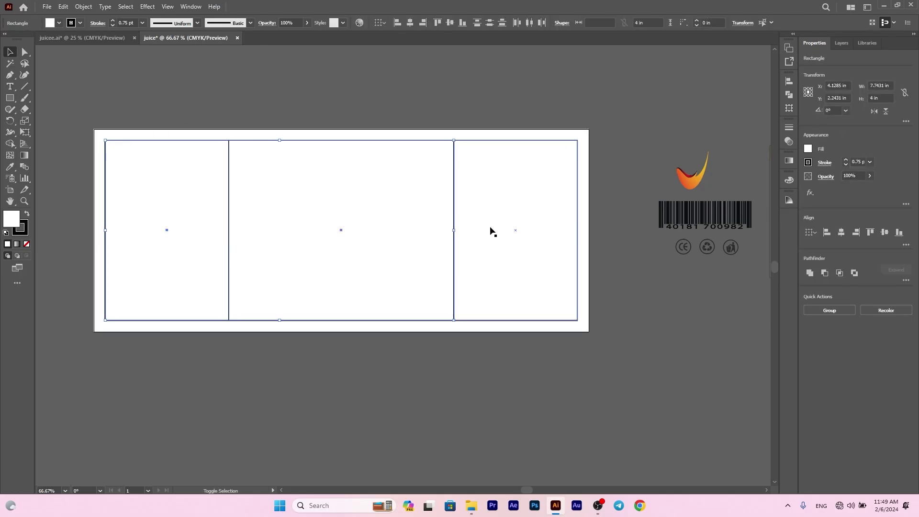
pyautogui.rightClick(491, 232)
pyautogui.click(631, 310)
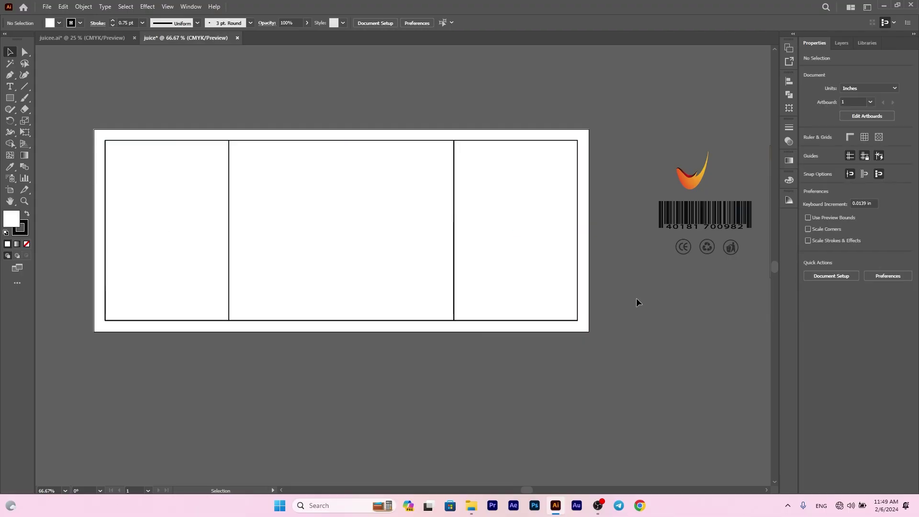
# Copy the front and two side panel rectangles together and paste the copies in front.
pyautogui.click(179, 200)
pyautogui.keyDown('shift'); pyautogui.click(347, 209); pyautogui.keyUp('shift')
pyautogui.keyDown('shift'); pyautogui.click(538, 213); pyautogui.keyUp('shift')
pyautogui.click(64, 7)
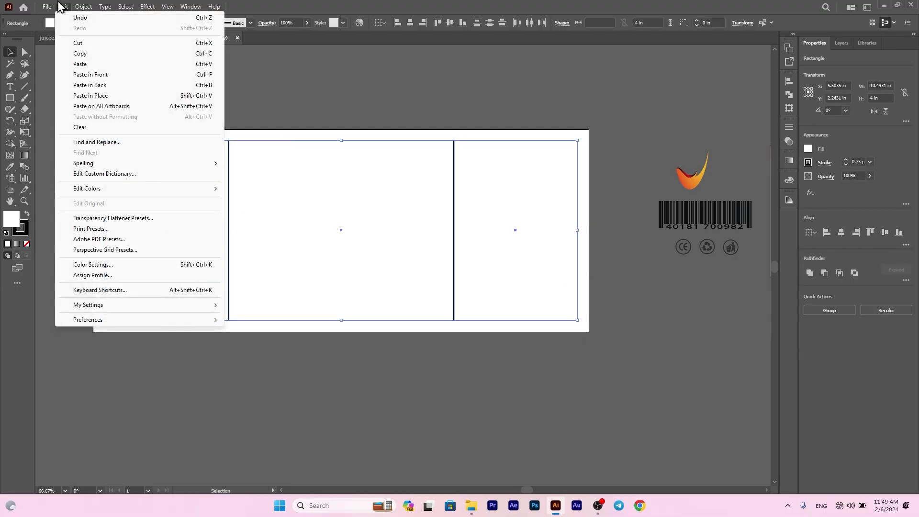
pyautogui.click(85, 53)
pyautogui.click(63, 9)
pyautogui.click(93, 75)
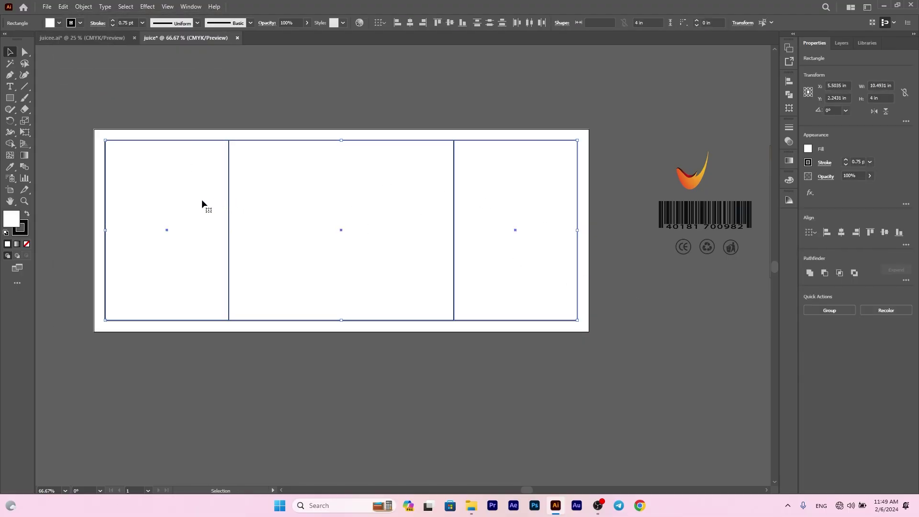
# Convert the pasted front copies of the three panels into guides and deselect everything.
pyautogui.rightClick(297, 229)
pyautogui.click(340, 356)
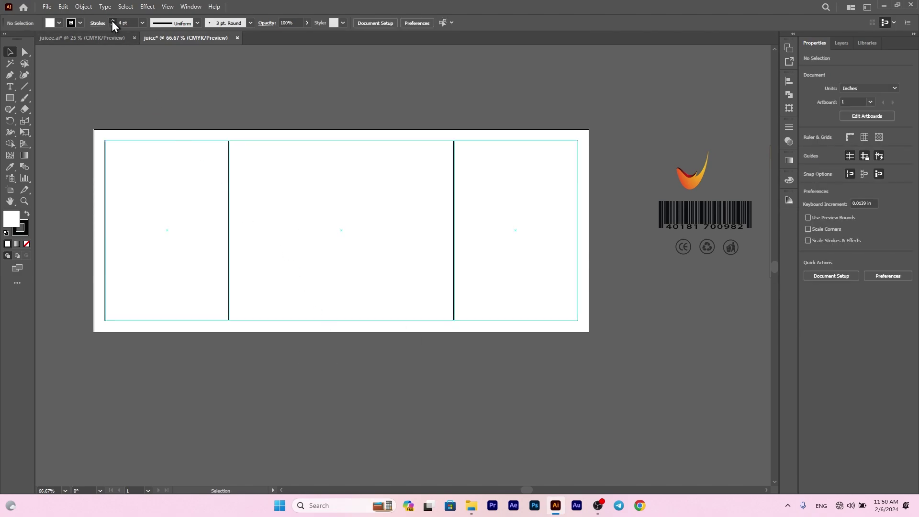
pyautogui.scroll(2, 374, 291)
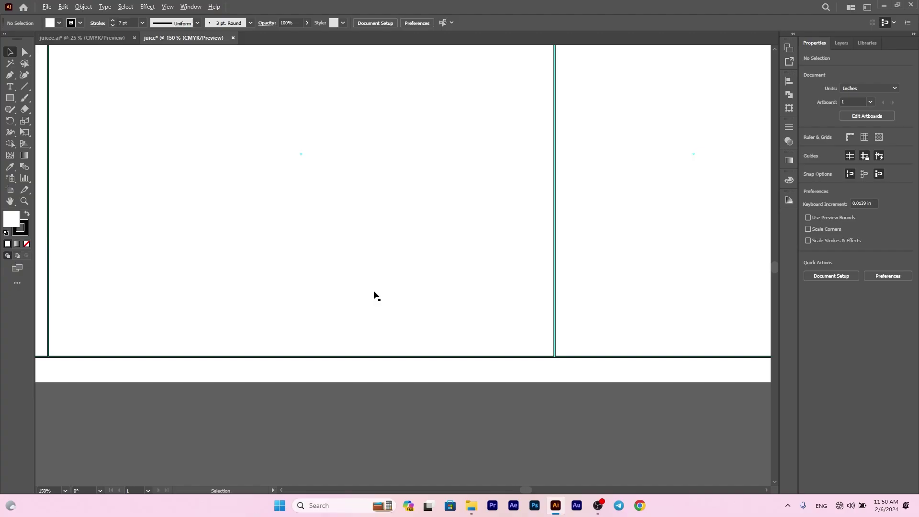
pyautogui.scroll(-2, 374, 291)
pyautogui.click(386, 331)
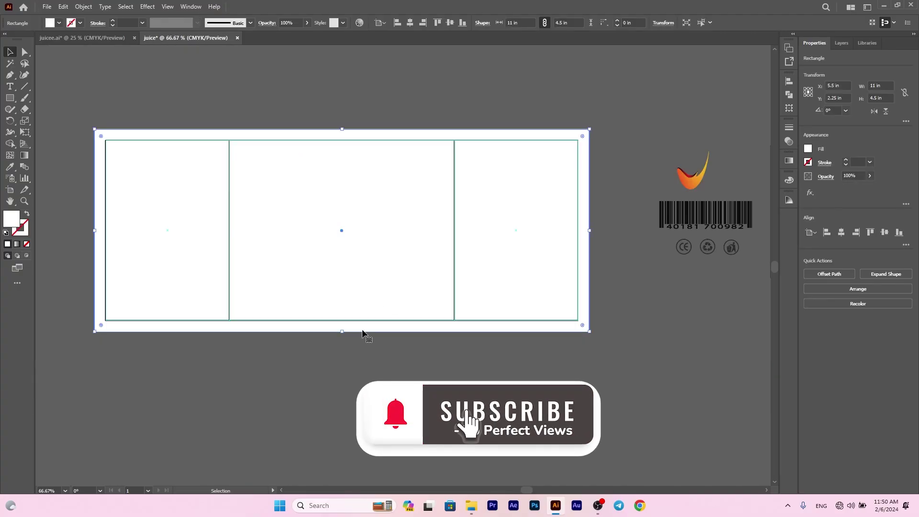
pyautogui.click(142, 89)
# Select the original left, front and right panel rectangles and set their stroke to None.
pyautogui.click(154, 162)
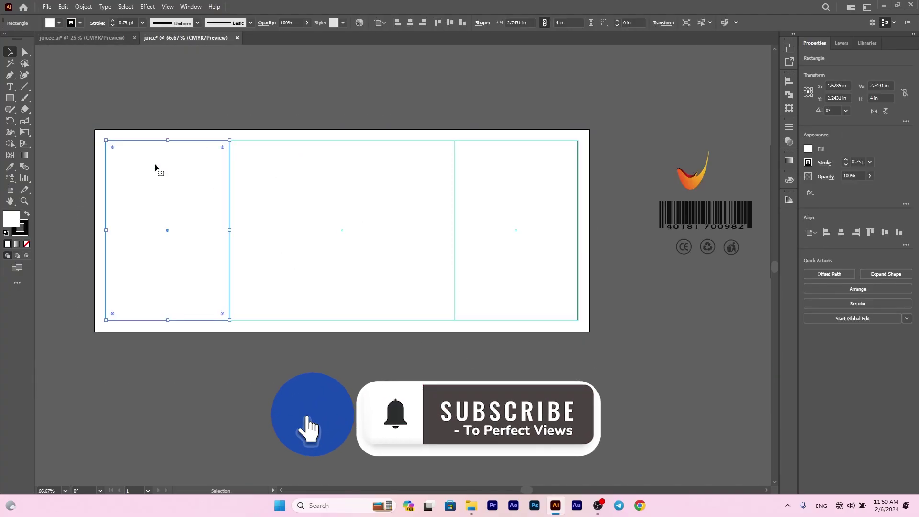
pyautogui.keyDown('shift'); pyautogui.click(317, 219); pyautogui.keyUp('shift')
pyautogui.keyDown('shift'); pyautogui.click(479, 228); pyautogui.keyUp('shift')
pyautogui.click(72, 23)
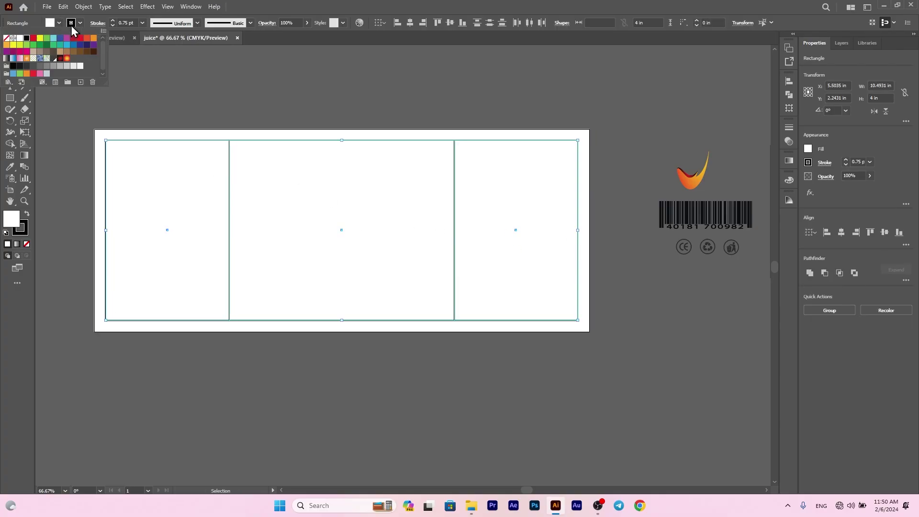
pyautogui.click(6, 38)
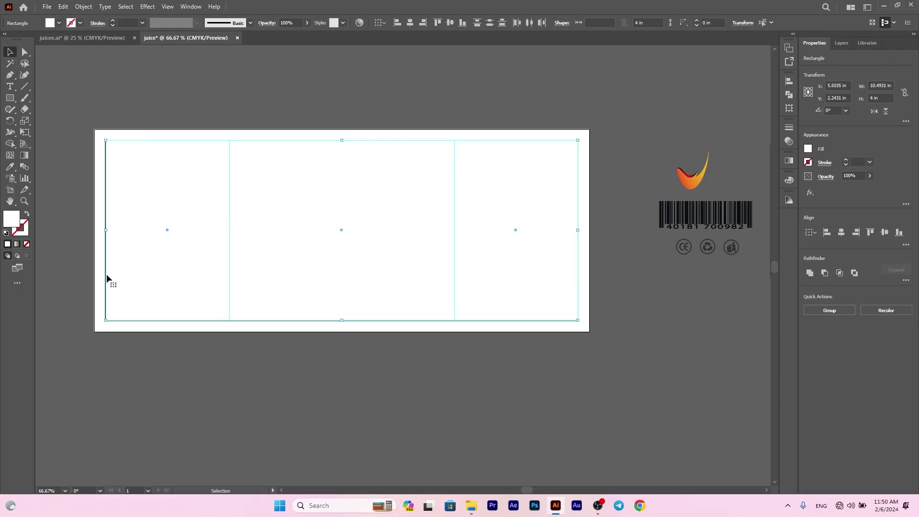
# Find the 10.5 by 4 in inset rectangle behind the panels and set its stroke to None.
pyautogui.click(97, 261)
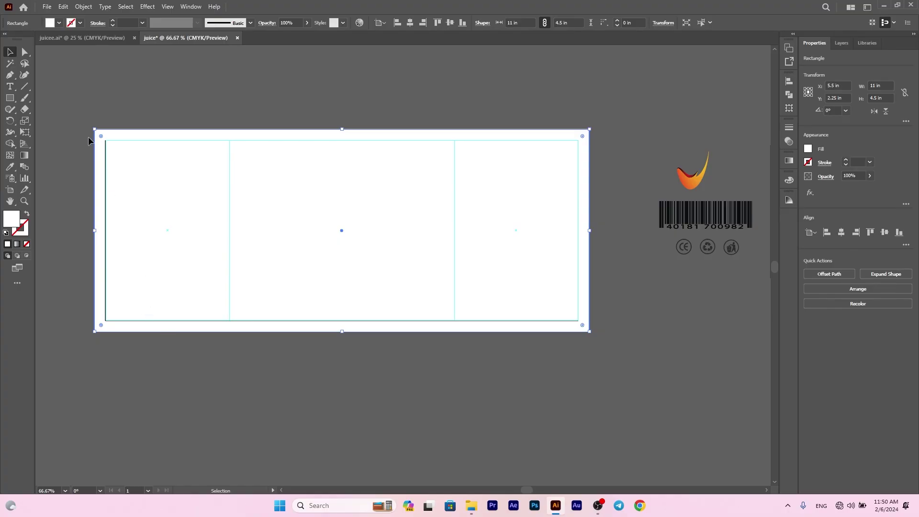
pyautogui.click(306, 362)
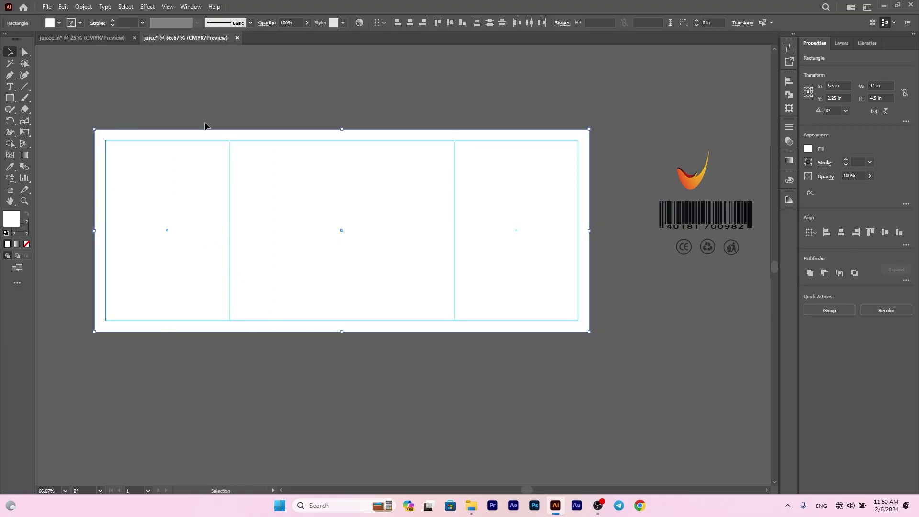
pyautogui.click(106, 212)
pyautogui.click(276, 215)
pyautogui.click(535, 225)
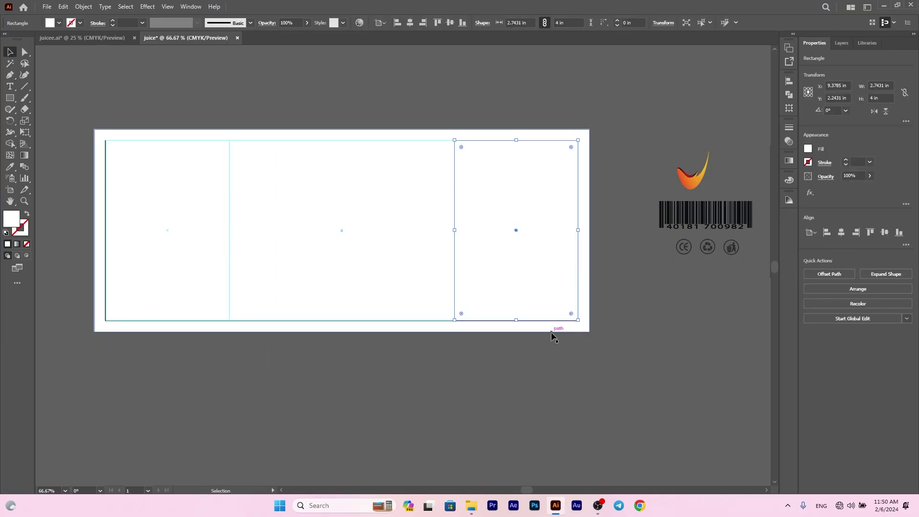
pyautogui.click(526, 328)
pyautogui.scroll(4, 441, 322)
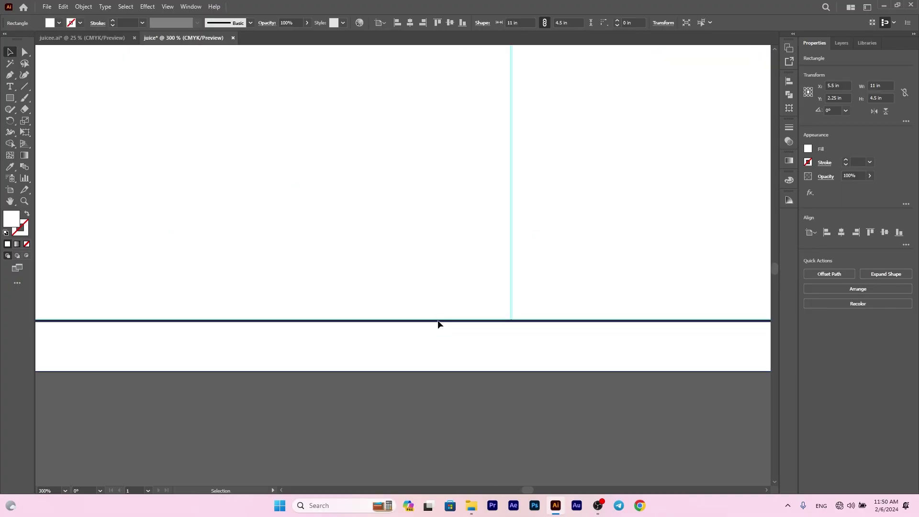
pyautogui.click(441, 321)
pyautogui.click(68, 24)
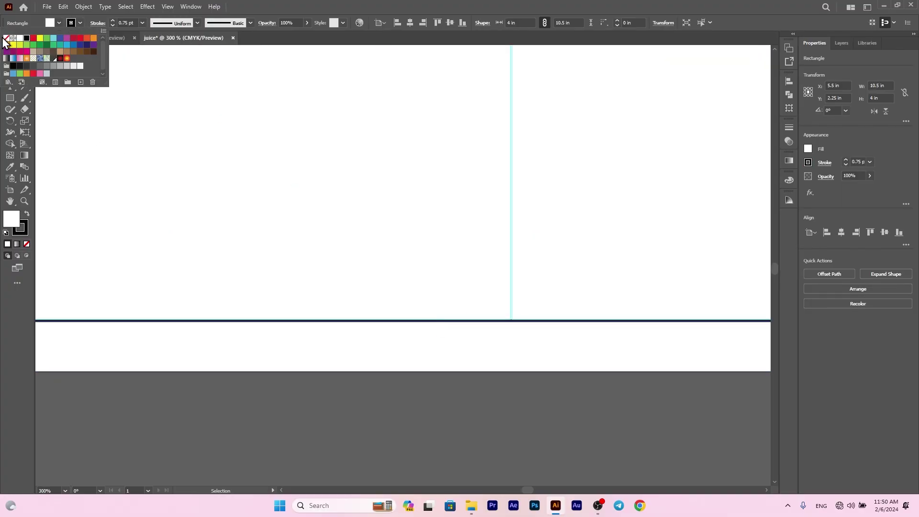
pyautogui.click(7, 42)
pyautogui.scroll(-4, 361, 402)
pyautogui.click(360, 399)
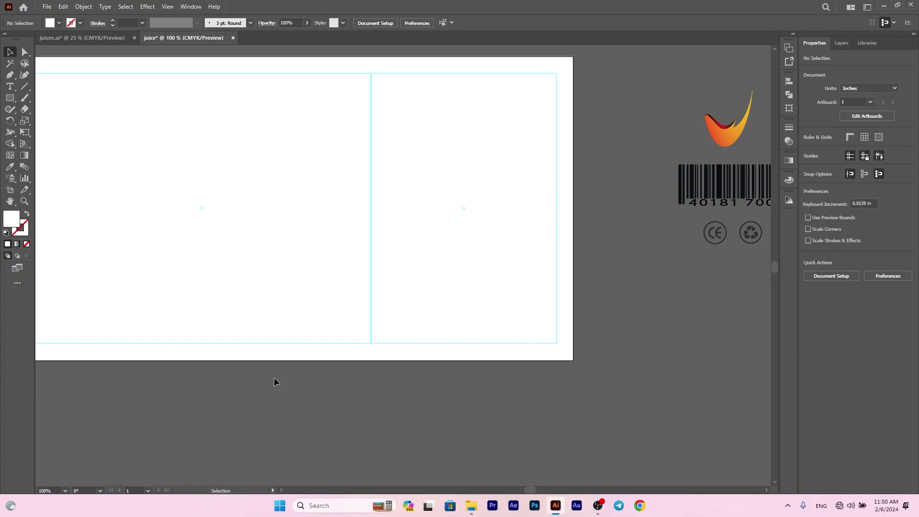
pyautogui.scroll(1, 365, 289)
pyautogui.scroll(-2, 358, 306)
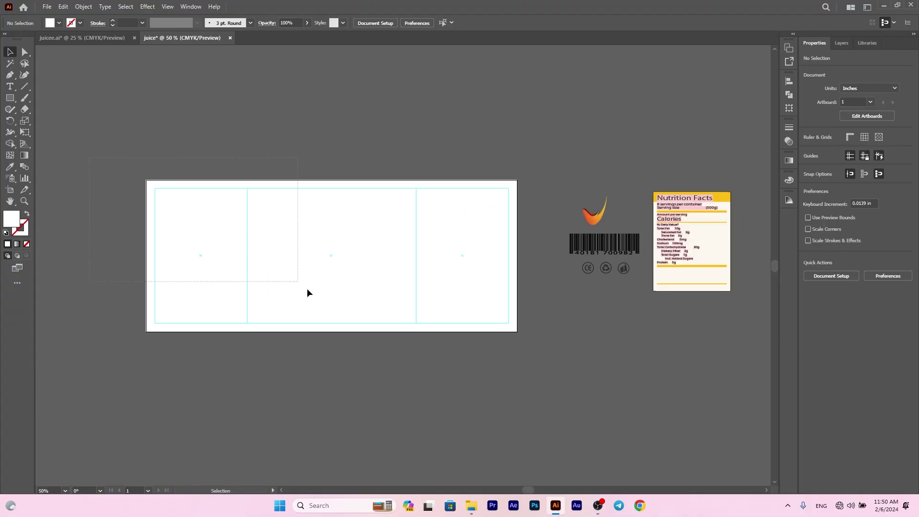
pyautogui.click(216, 247)
pyautogui.click(302, 396)
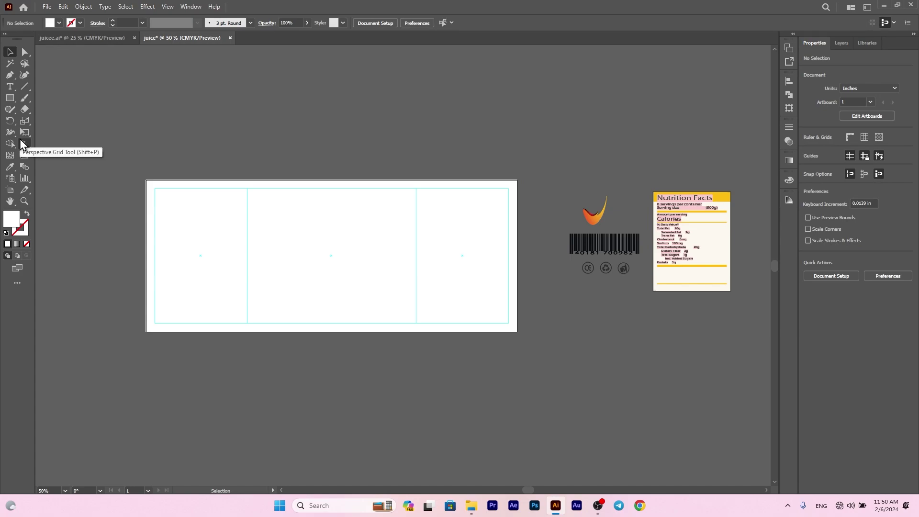
# Fill the front panel rectangle with the orange-yellow radial gradient sampled from the logo beside the artboard.
pyautogui.click(305, 244)
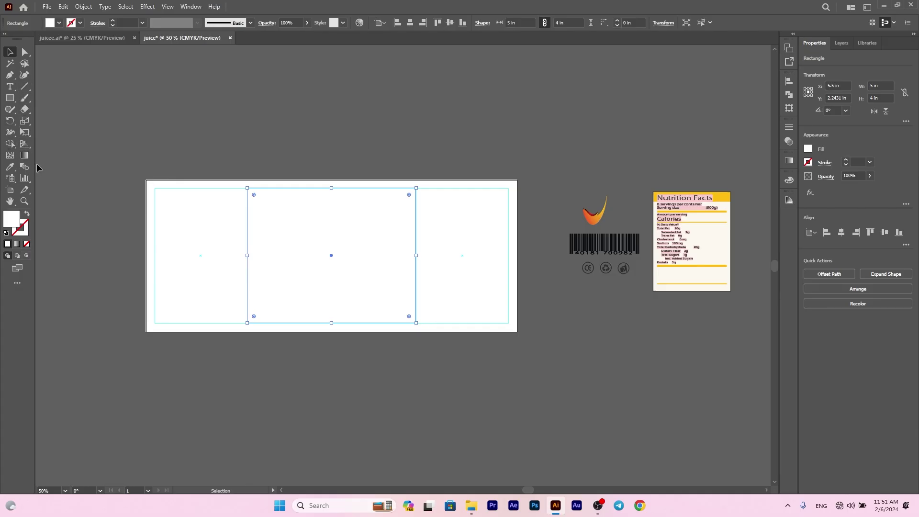
pyautogui.click(119, 178)
pyautogui.click(364, 275)
pyautogui.press('i')
pyautogui.click(589, 217)
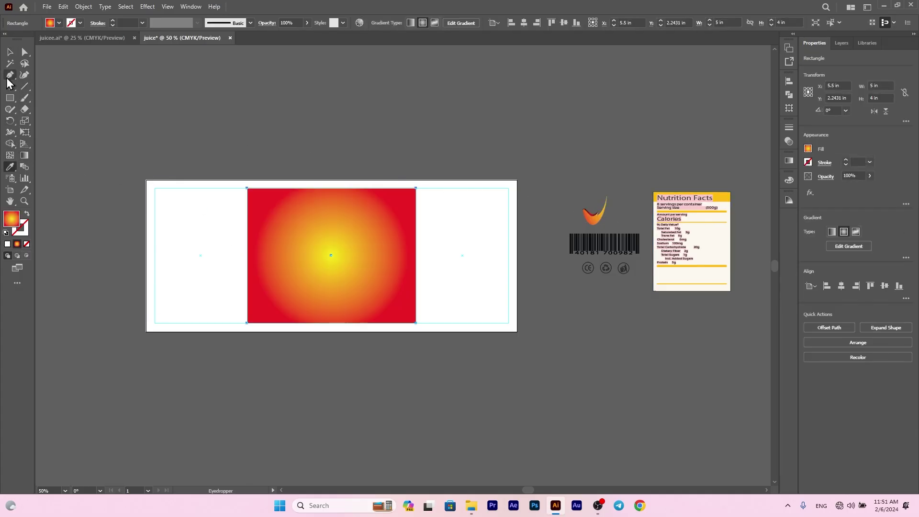
# Redraw the front panel's radial gradient larger, with its yellow centre slightly above the middle of the panel.
pyautogui.click(23, 158)
pyautogui.moveTo(332, 227); pyautogui.dragTo(257, 157)
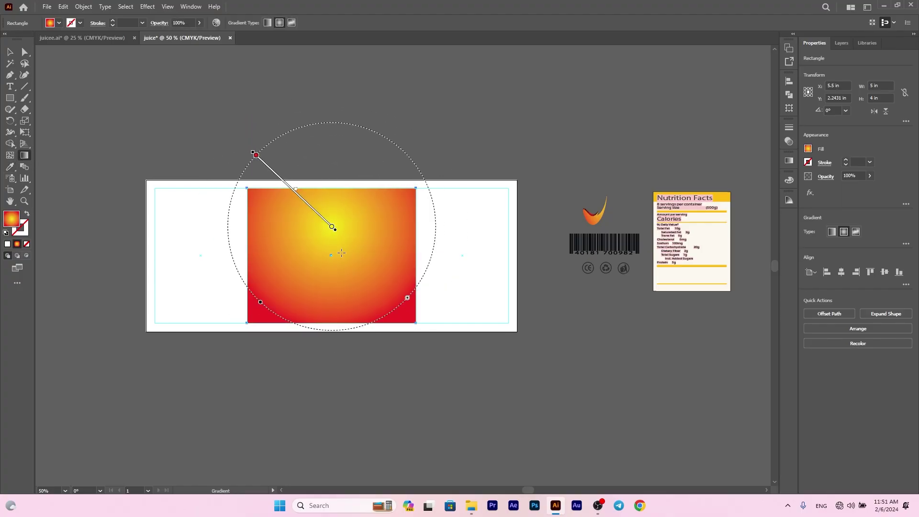
pyautogui.moveTo(341, 253); pyautogui.dragTo(247, 182)
pyautogui.moveTo(329, 232); pyautogui.dragTo(263, 124)
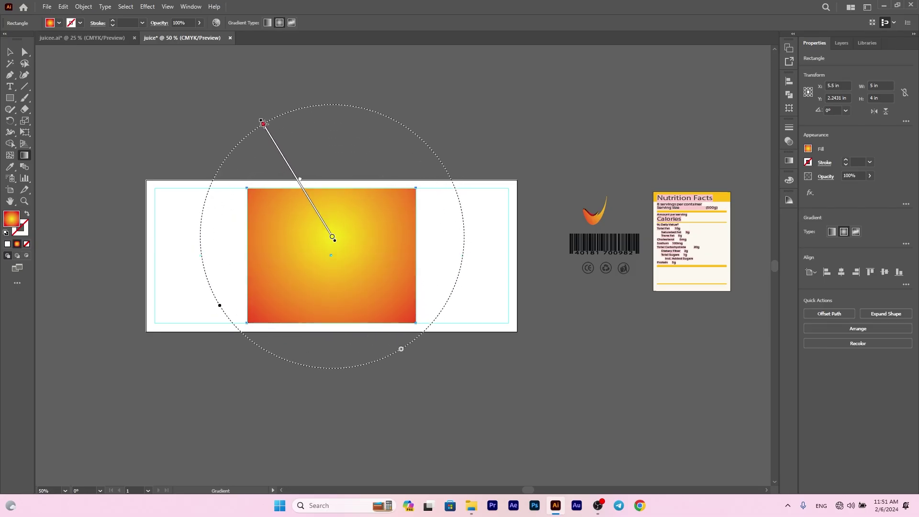
pyautogui.press('v')
pyautogui.click(312, 165)
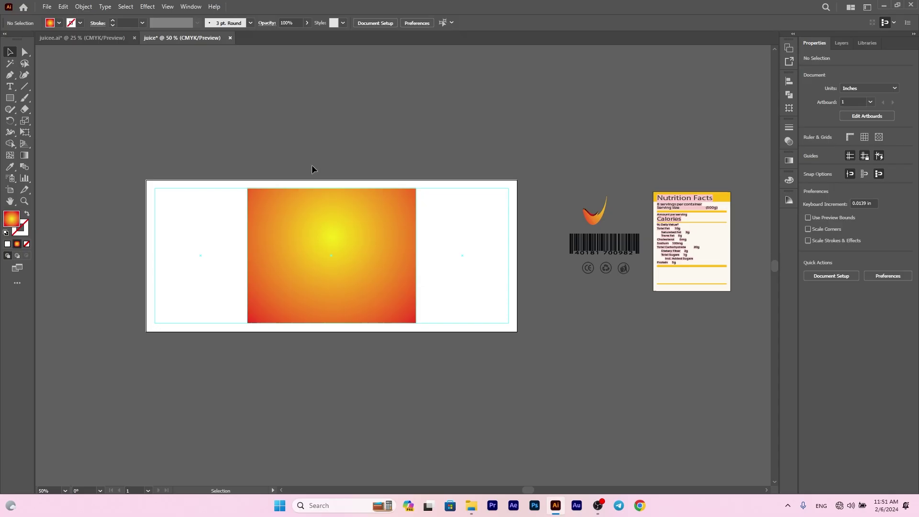
# Place the mango splash image pngegg (94).png from Downloads and shrink it to about 3 in wide below the label.
pyautogui.click(336, 243)
pyautogui.click(471, 505)
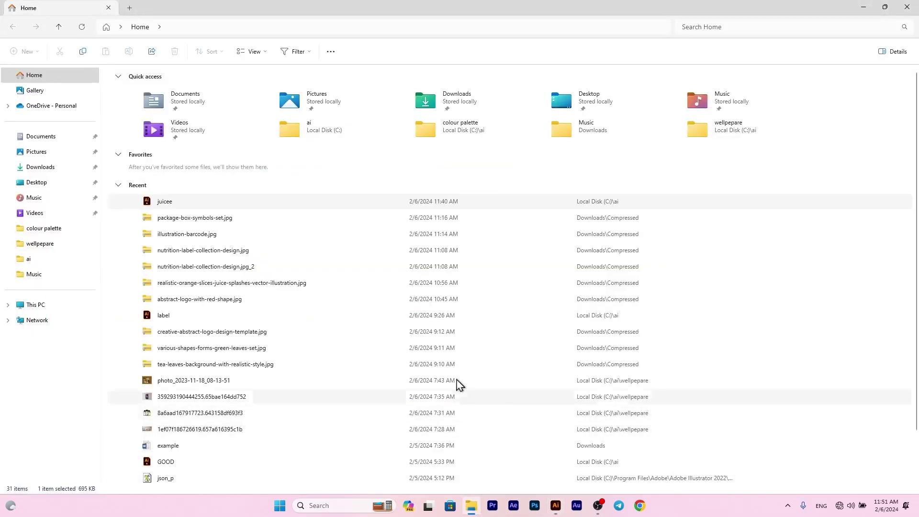
pyautogui.click(40, 166)
pyautogui.moveTo(339, 94); pyautogui.dragTo(416, 232)
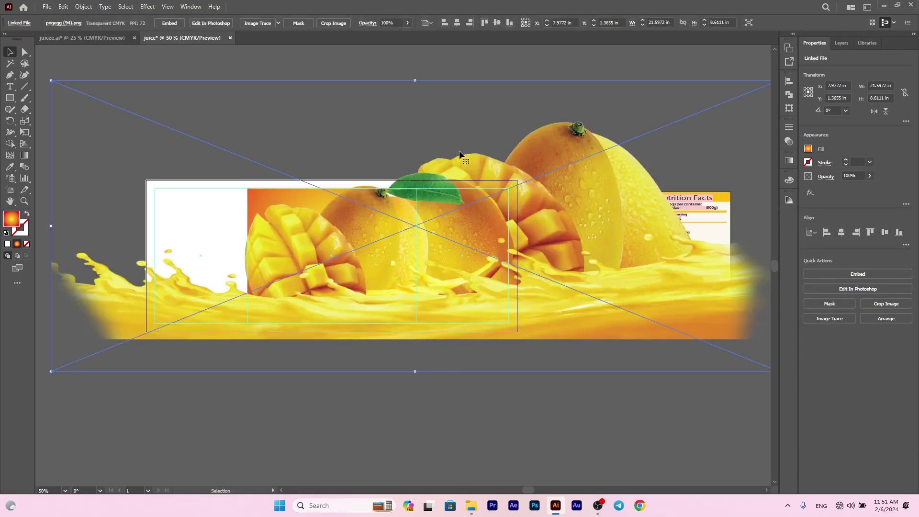
pyautogui.moveTo(415, 80); pyautogui.dragTo(402, 421)
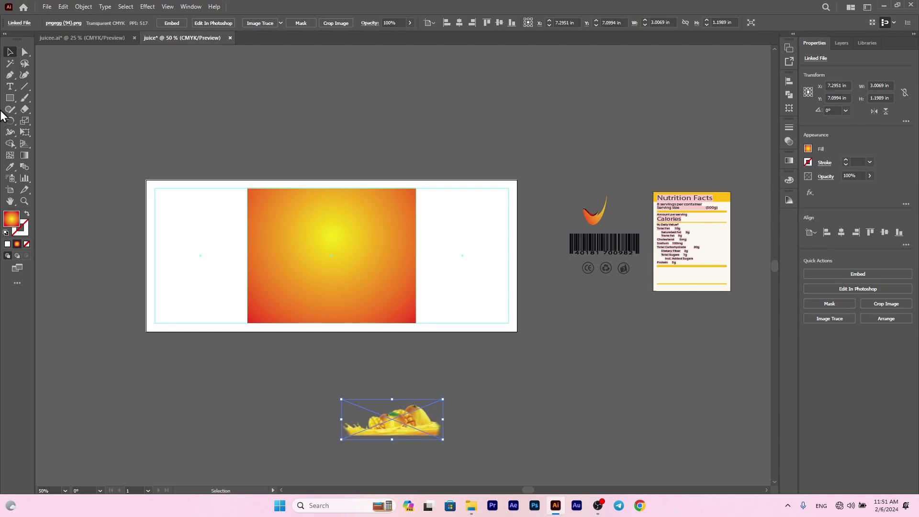
# Create a 5 by 4.5 in rectangle and move it above the label.
pyautogui.click(393, 152)
pyautogui.press('Tab')
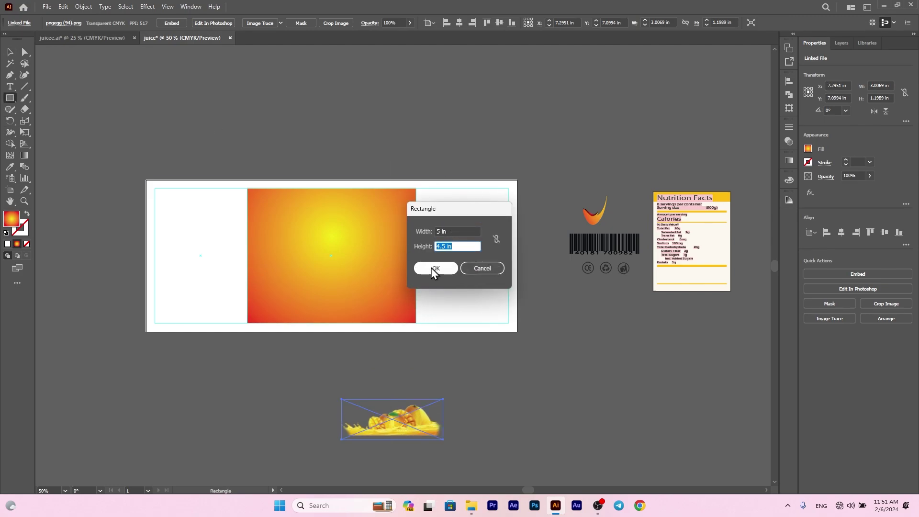
pyautogui.click(421, 268)
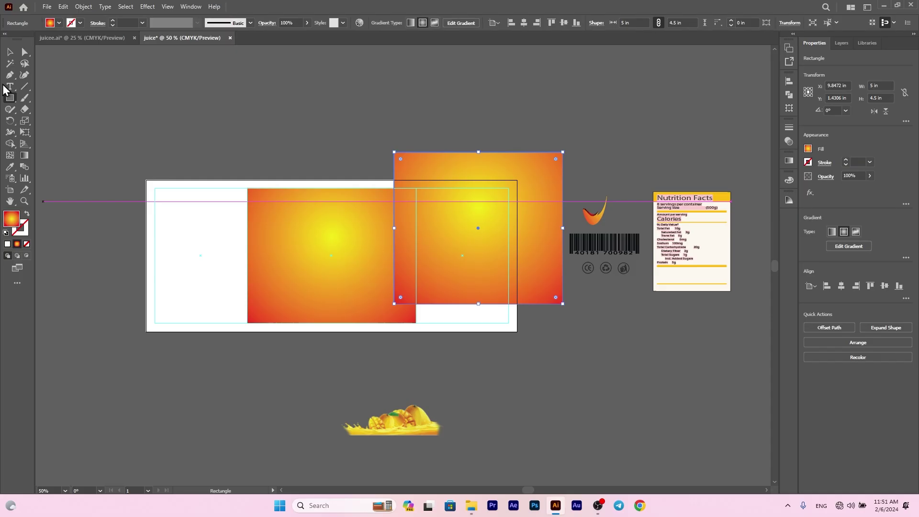
pyautogui.click(10, 52)
pyautogui.moveTo(451, 208); pyautogui.dragTo(251, 123)
# Move the mango splash image onto the new rectangle and bring the image to the front.
pyautogui.moveTo(403, 418); pyautogui.dragTo(285, 154)
pyautogui.rightClick(303, 137)
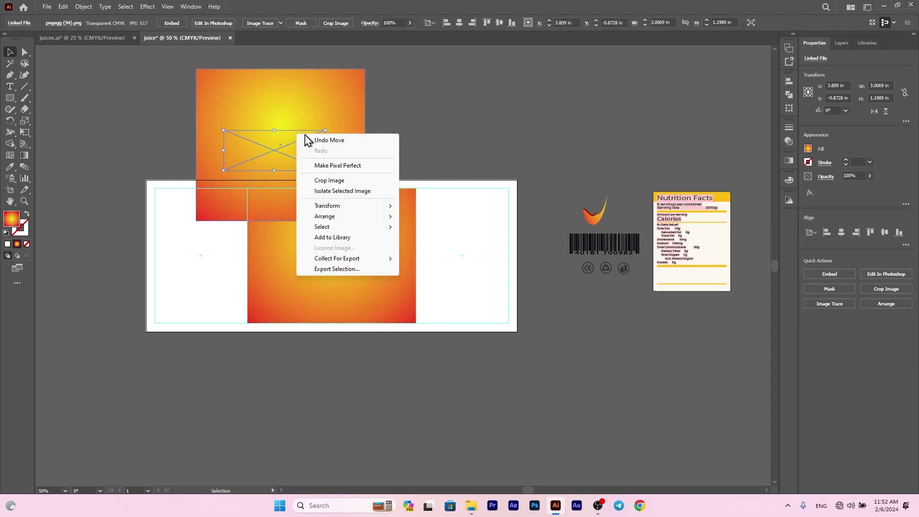
pyautogui.moveTo(406, 218)
pyautogui.click(438, 216)
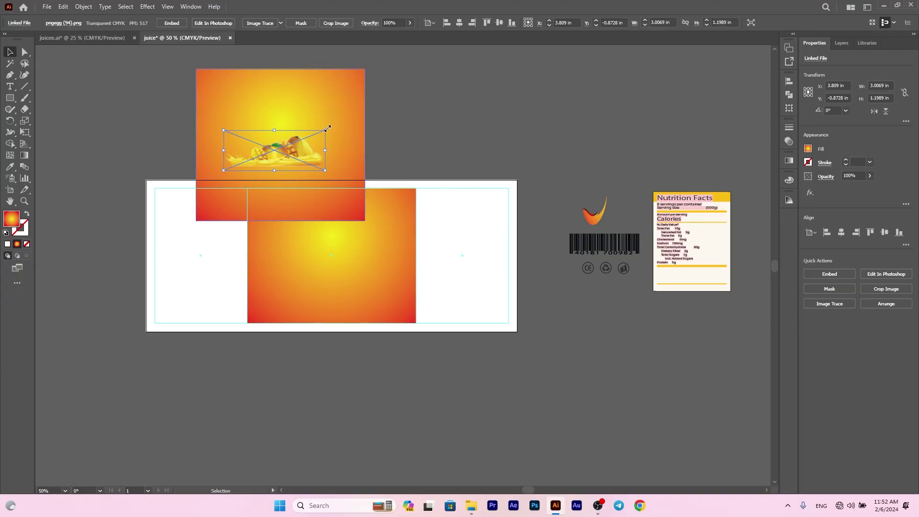
# Enlarge the mango image to about 7.55 in wide over the rectangle's lower part and move both farther from the label.
pyautogui.moveTo(325, 129); pyautogui.dragTo(402, 87)
pyautogui.moveTo(306, 157); pyautogui.dragTo(304, 187)
pyautogui.moveTo(160, 85); pyautogui.dragTo(277, 176)
pyautogui.moveTo(344, 157); pyautogui.dragTo(343, 156)
pyautogui.moveTo(320, 158); pyautogui.dragTo(289, 175)
pyautogui.scroll(-2, 422, 378)
pyautogui.scroll(2, 289, 176)
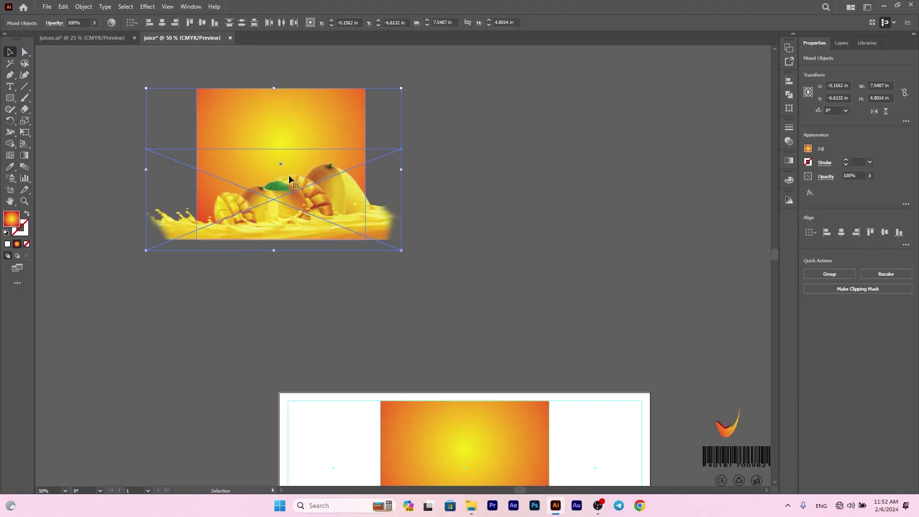
# Reposition the mango image along the rectangle's lower edge and narrow it to about 6.63 in, overlapping both sides evenly.
pyautogui.click(605, 232)
pyautogui.click(309, 234)
pyautogui.moveTo(346, 233); pyautogui.dragTo(324, 235)
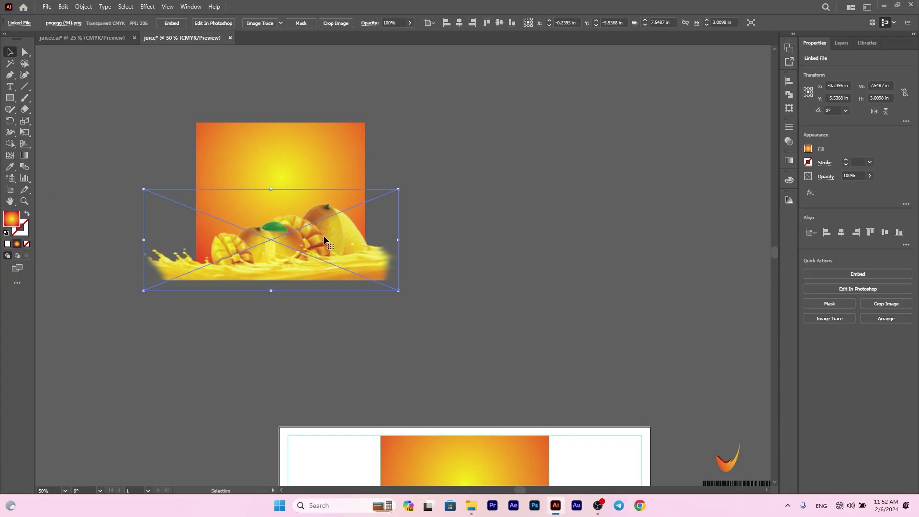
pyautogui.moveTo(143, 240); pyautogui.dragTo(174, 239)
pyautogui.moveTo(393, 246); pyautogui.dragTo(385, 242)
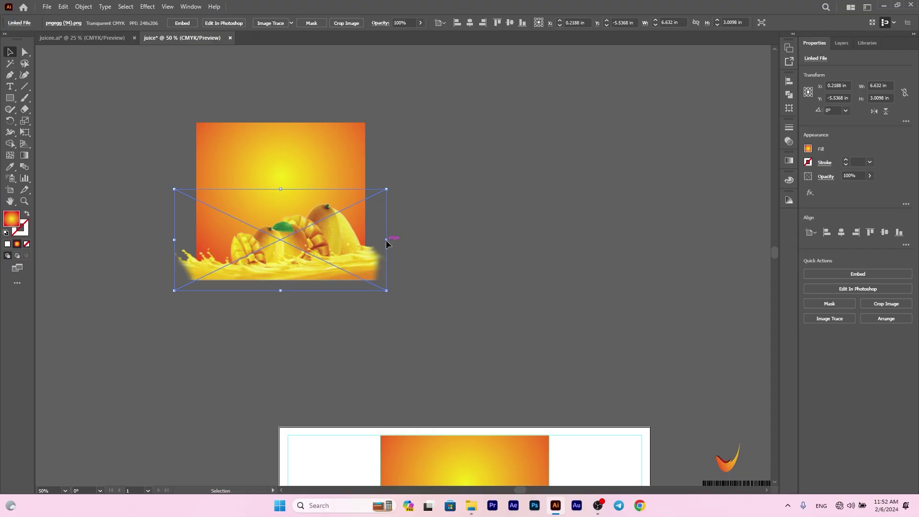
pyautogui.click(161, 111)
pyautogui.moveTo(160, 108); pyautogui.dragTo(388, 291)
pyautogui.click(519, 205)
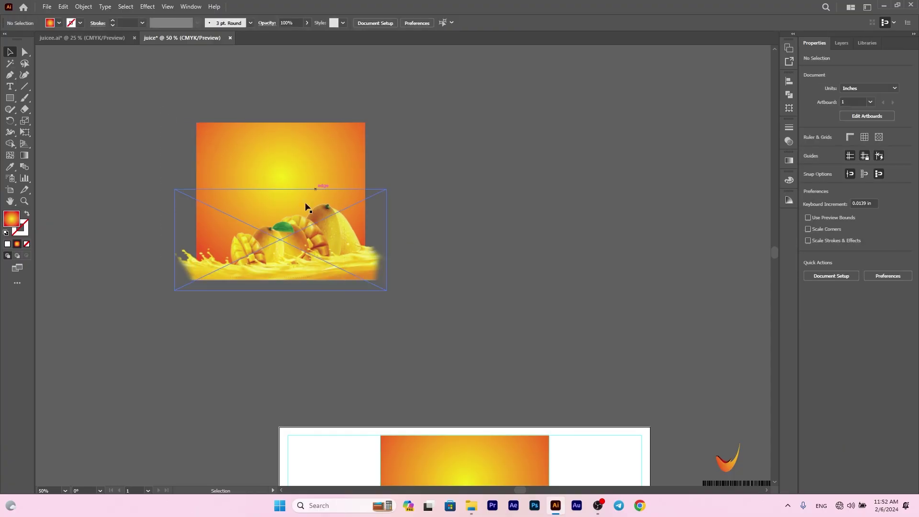
# Bring the 5 by 4.5 in rectangle in front of the mango image and make a clipping mask from both.
pyautogui.rightClick(281, 232)
pyautogui.click(271, 171)
pyautogui.rightClick(271, 175)
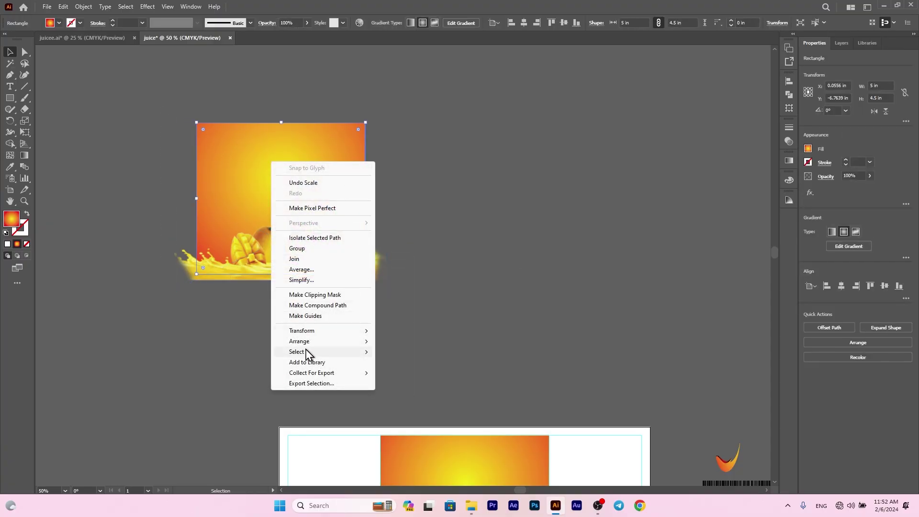
pyautogui.click(401, 342)
pyautogui.click(458, 248)
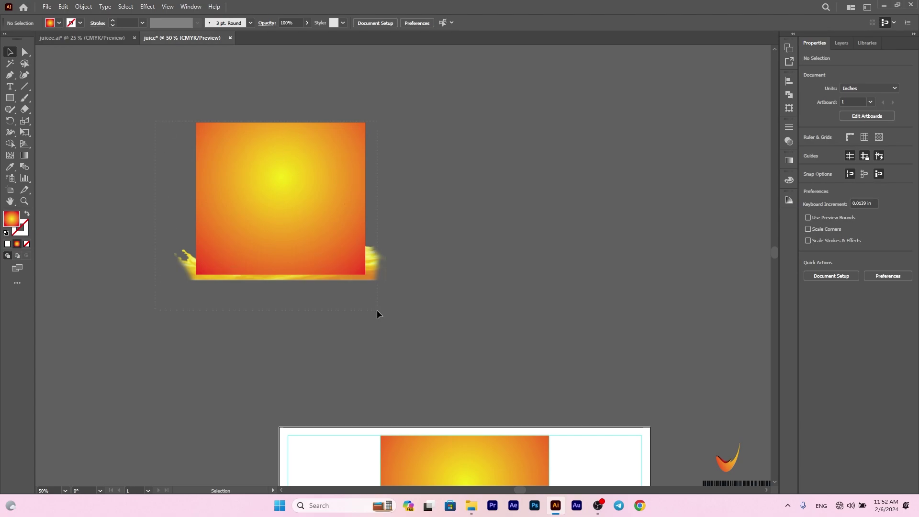
pyautogui.moveTo(377, 312); pyautogui.dragTo(203, 202)
pyautogui.rightClick(271, 177)
pyautogui.click(314, 265)
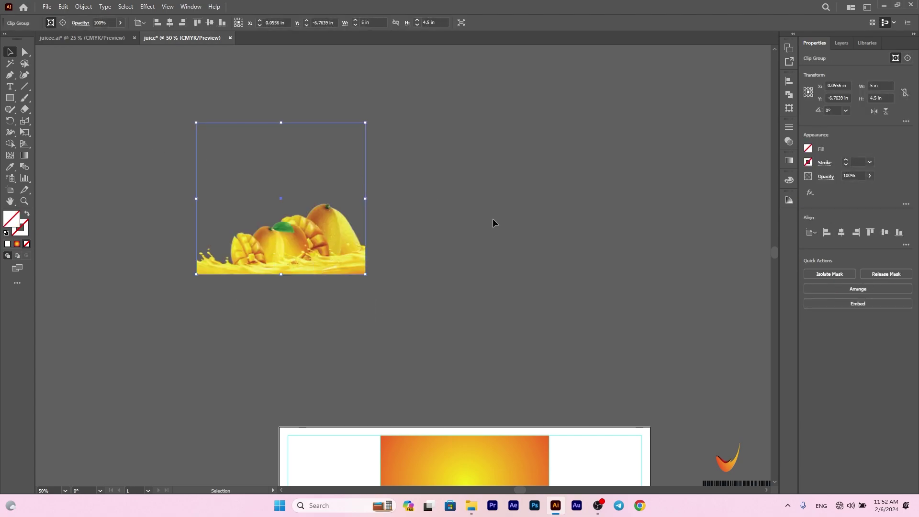
# Move the clipped mango image onto the front panel and centre it vertically on the artboard.
pyautogui.scroll(-3, 288, 254)
pyautogui.scroll(-1, 288, 253)
pyautogui.moveTo(299, 155); pyautogui.dragTo(477, 440)
pyautogui.scroll(-5, 478, 433)
pyautogui.moveTo(482, 396); pyautogui.dragTo(489, 405)
pyautogui.click(210, 24)
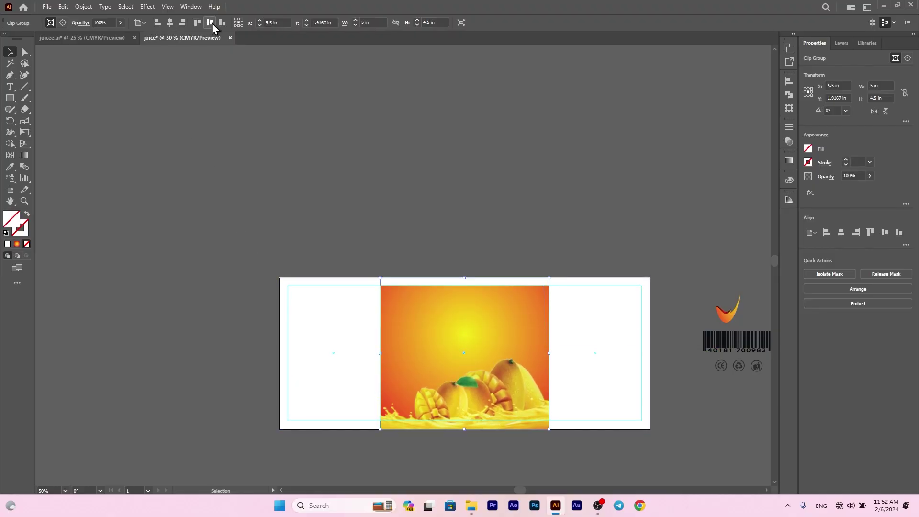
# Try to make a clipping mask from the front panel's gradient rectangle and the clipped mango image.
pyautogui.scroll(-1, 421, 298)
pyautogui.click(497, 155)
pyautogui.click(473, 279)
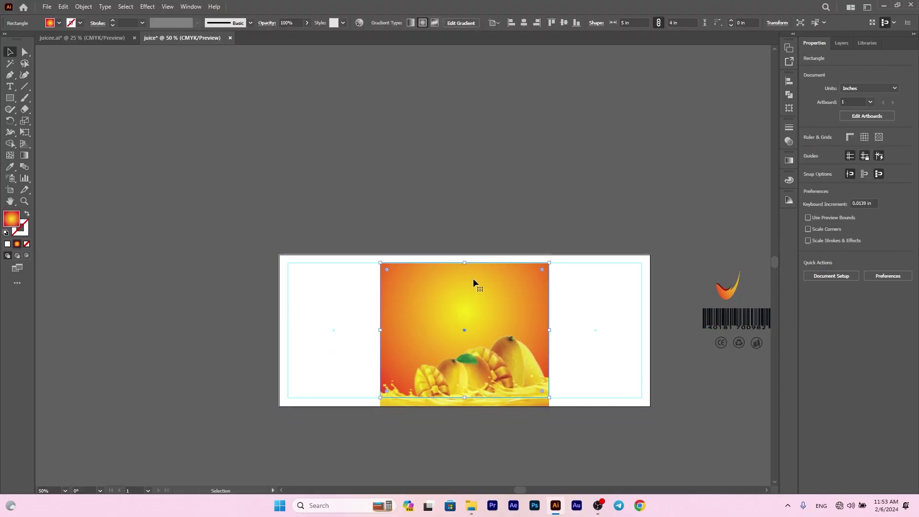
pyautogui.keyDown('shift'); pyautogui.click(497, 371); pyautogui.keyUp('shift')
pyautogui.hotkey('ctrl', '7')
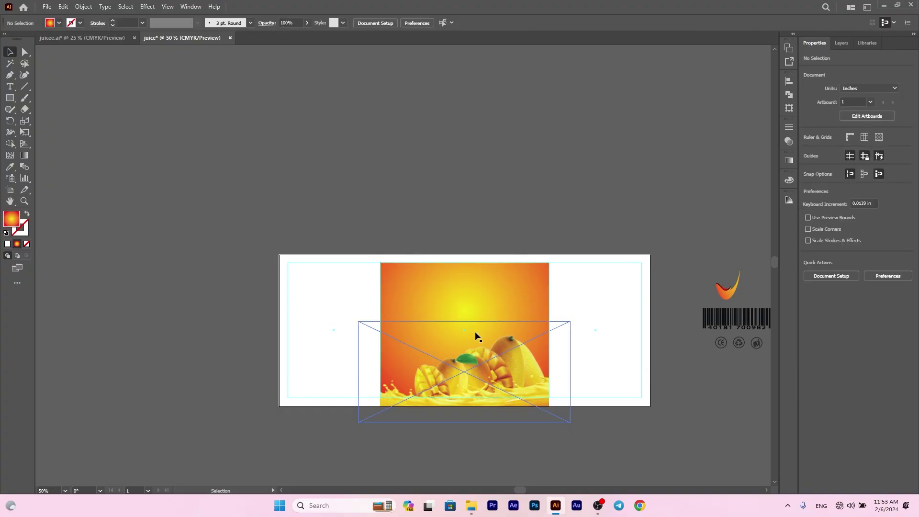
# Raise the clipped mango image so its lower edge meets the front panel's lower edge, and deselect it.
pyautogui.moveTo(489, 378); pyautogui.dragTo(490, 369)
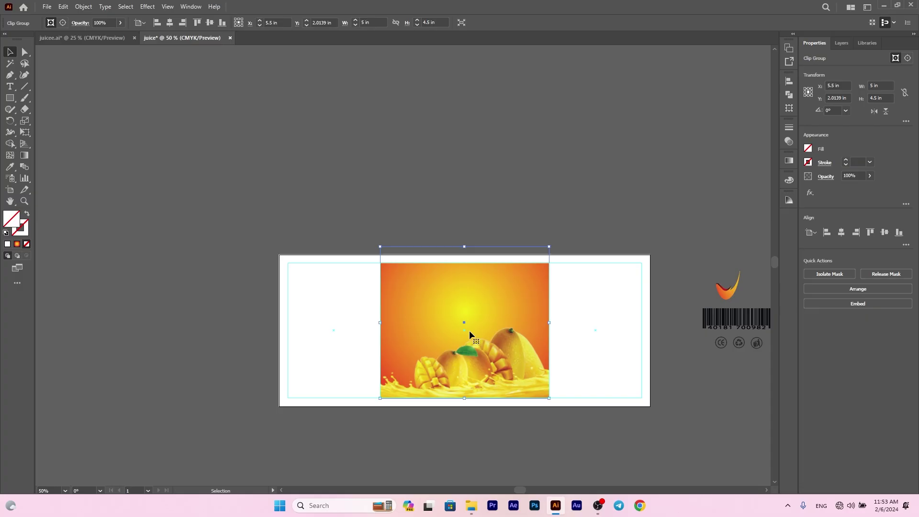
pyautogui.click(444, 209)
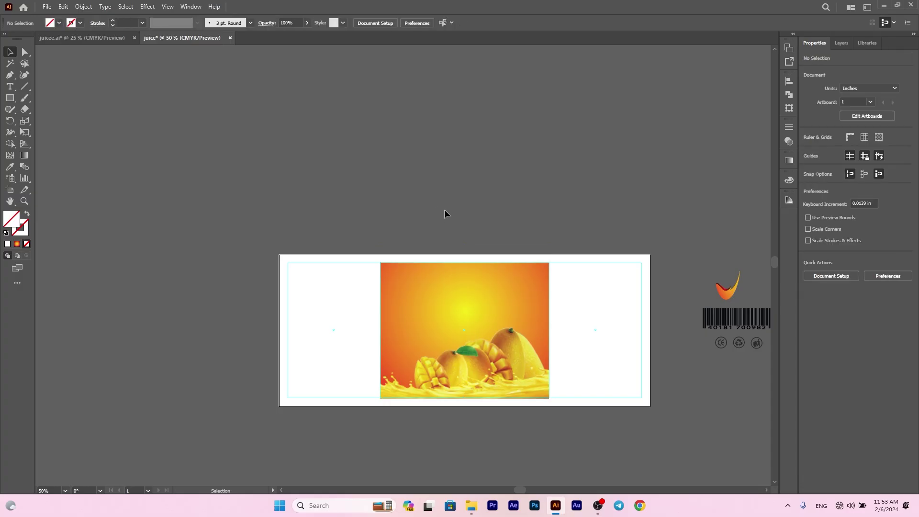
pyautogui.click(444, 255)
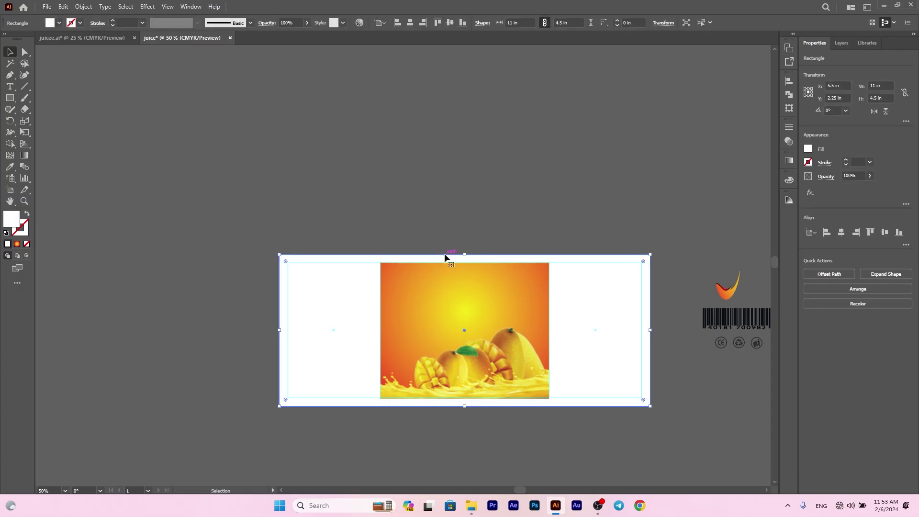
pyautogui.click(332, 208)
pyautogui.click(287, 259)
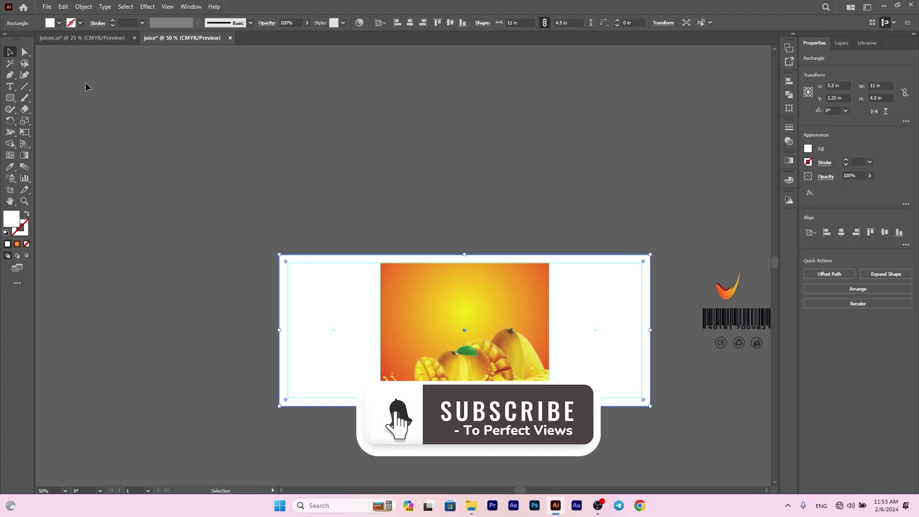
pyautogui.click(330, 188)
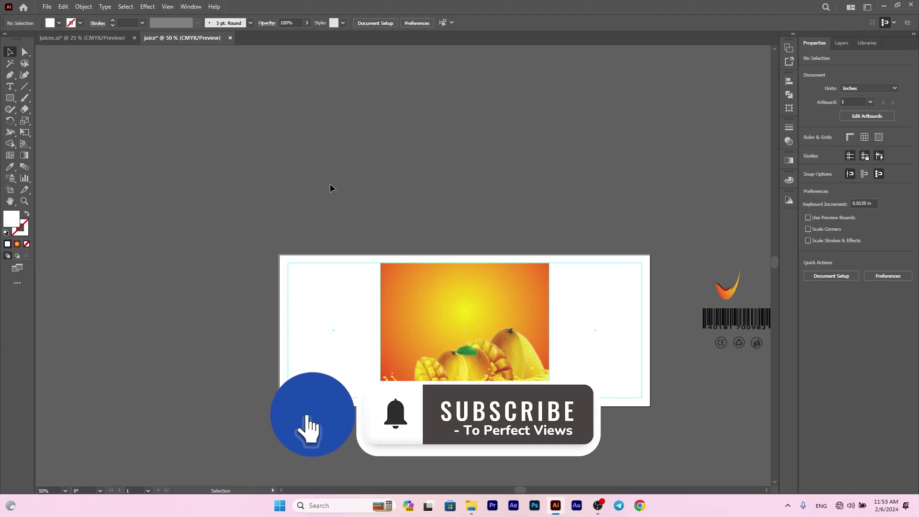
# Place pngegg (96).png about 2.19 in wide in the front panel's lower left corner and bring the clipped mango group forward over it.
pyautogui.click(472, 506)
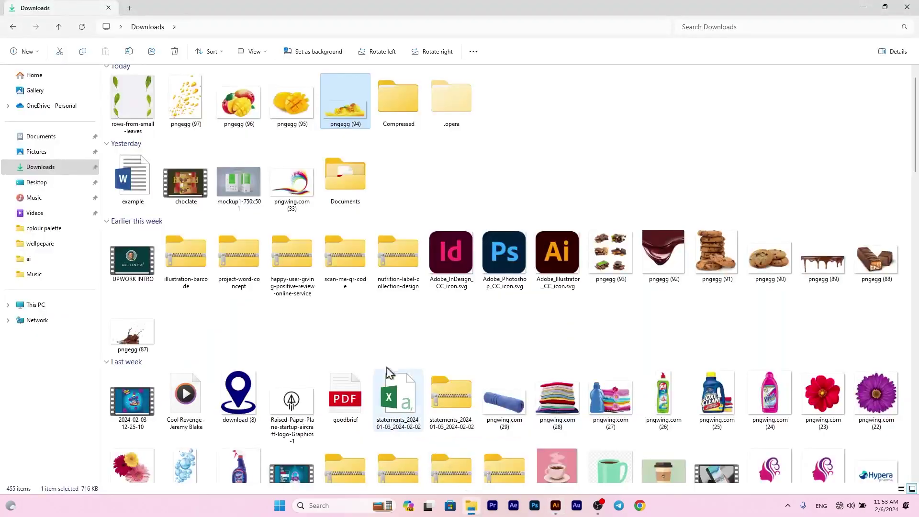
pyautogui.moveTo(238, 93); pyautogui.dragTo(423, 363)
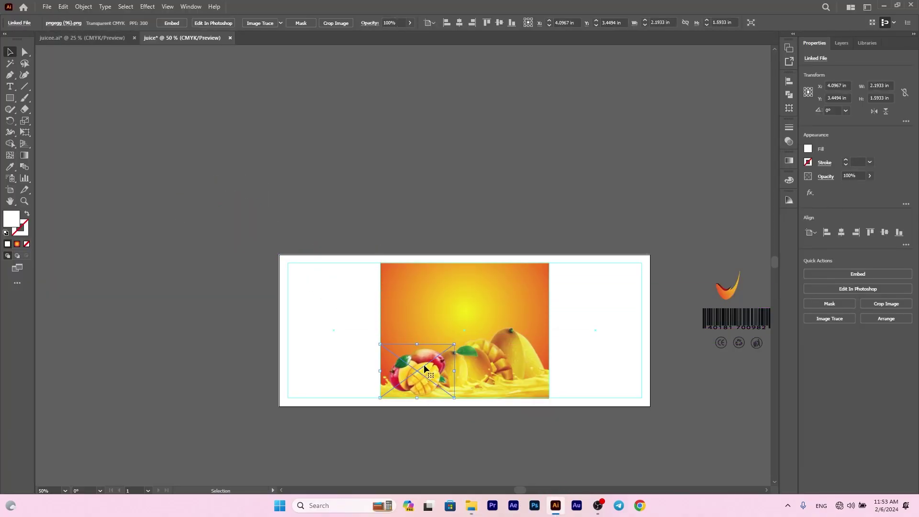
pyautogui.rightClick(484, 366)
pyautogui.moveTo(517, 317)
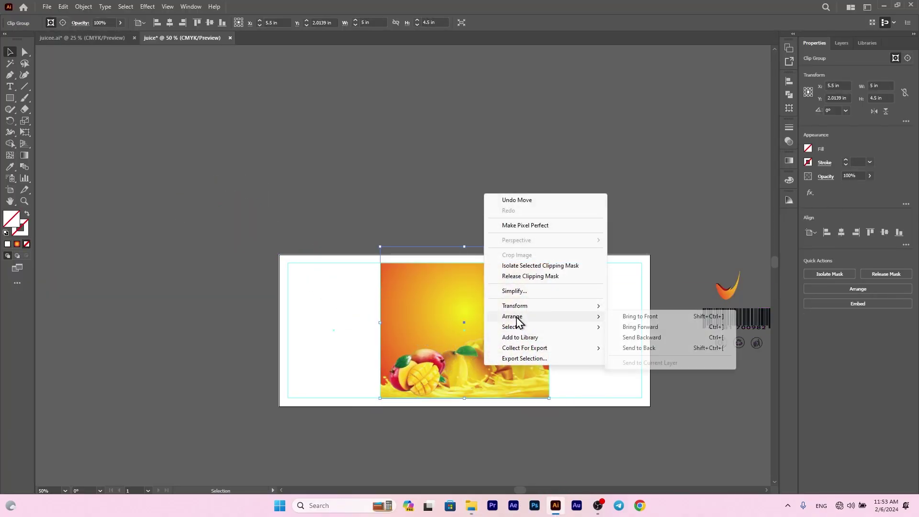
pyautogui.click(653, 327)
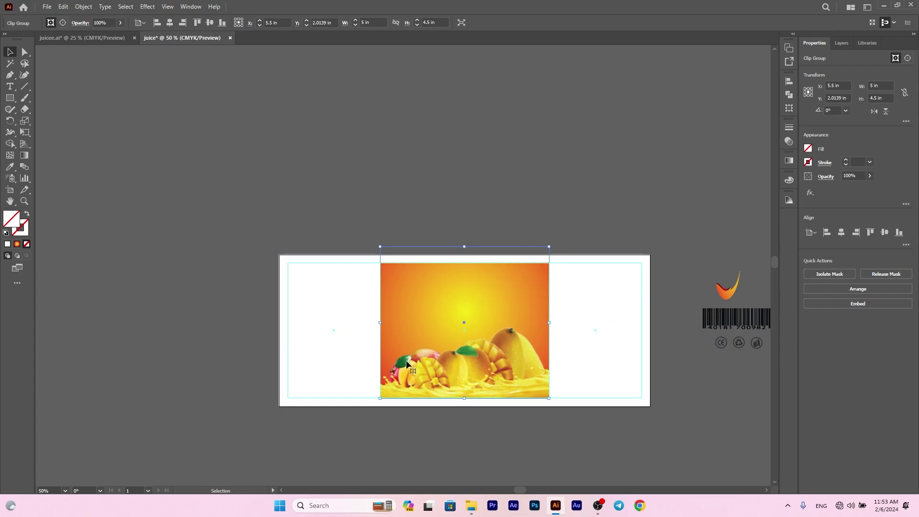
# Try to select and shift the red mango image lying behind the clipped mango group, and undo the moves.
pyautogui.click(289, 242)
pyautogui.click(398, 367)
pyautogui.moveTo(399, 368); pyautogui.dragTo(385, 352)
pyautogui.hotkey('ctrl', 'z')
pyautogui.click(410, 164)
pyautogui.click(404, 357)
pyautogui.press('Up')
pyautogui.press('Up')
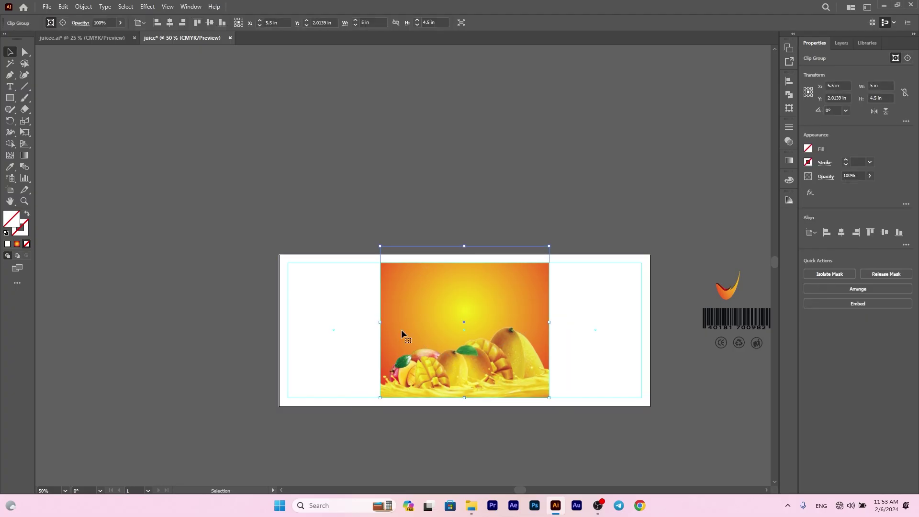
pyautogui.hotkey('ctrl', 'z')
# Select pngegg (96).png lying behind the clipped mango group by targeting its linked-file entry in the layer structure.
pyautogui.scroll(3, 450, 344)
pyautogui.click(215, 378)
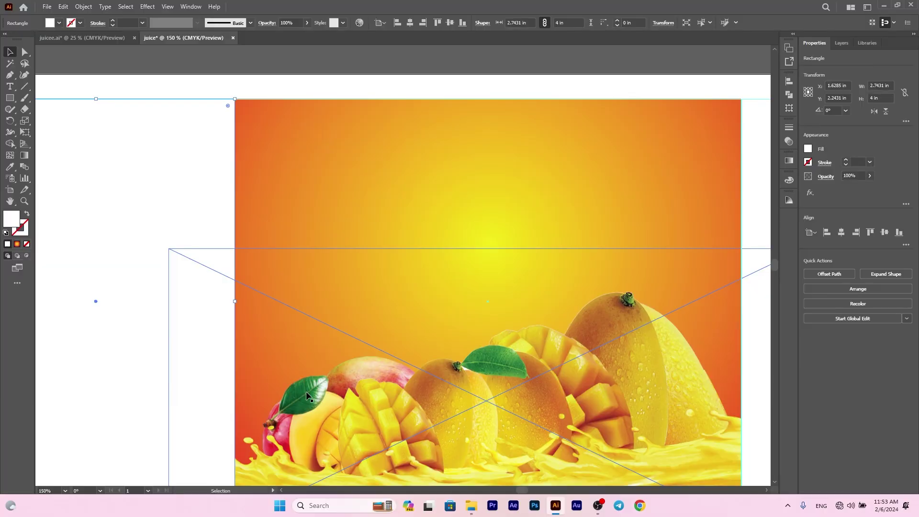
pyautogui.click(306, 395)
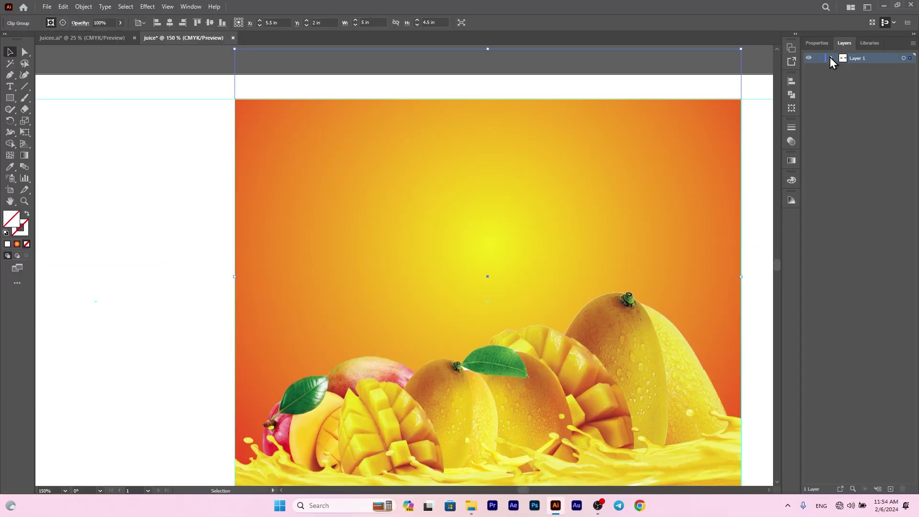
pyautogui.click(831, 57)
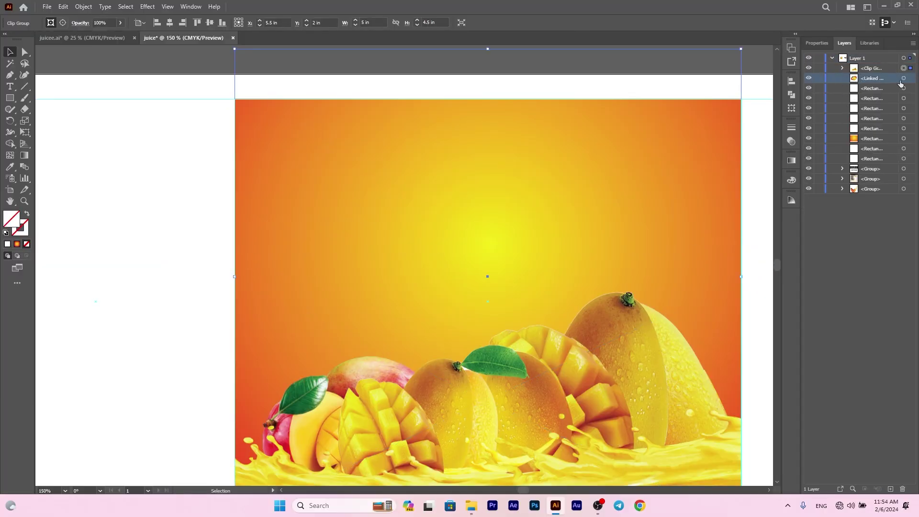
pyautogui.click(857, 79)
pyautogui.moveTo(308, 407)
pyautogui.mouseDown()
pyautogui.moveTo(306, 385)
pyautogui.moveTo(318, 400)
pyautogui.mouseUp()
pyautogui.click(903, 79)
pyautogui.click(808, 79)
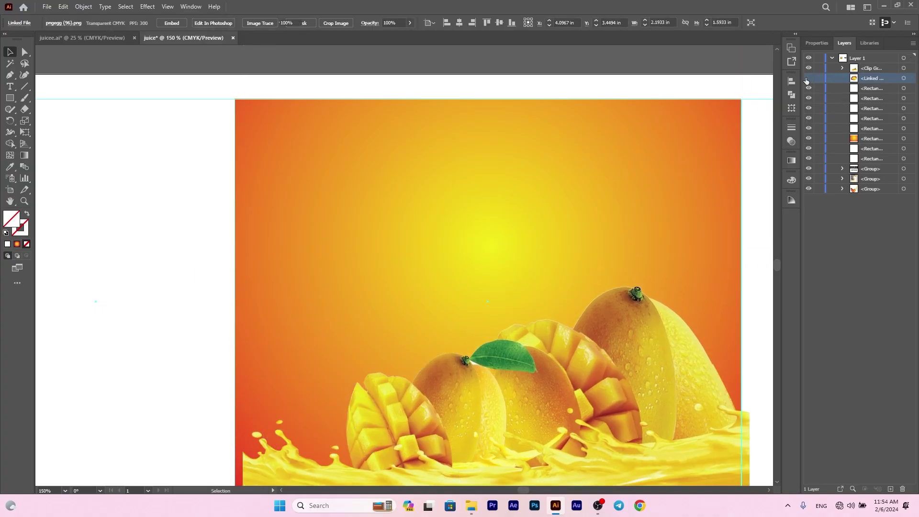
pyautogui.click(808, 79)
pyautogui.click(904, 79)
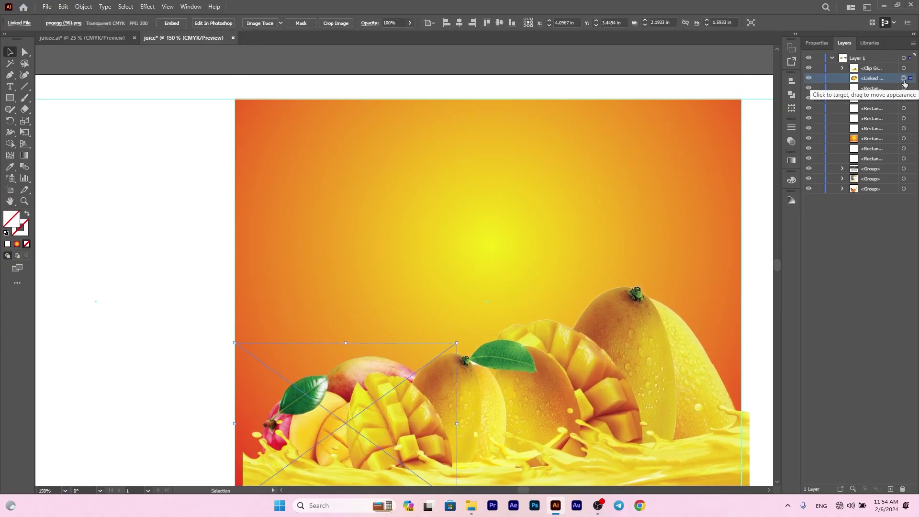
# Raise the red mango image behind the clipped mango group to a Y position of about 3.10 in.
pyautogui.moveTo(379, 436); pyautogui.dragTo(381, 417)
pyautogui.press('Up')
pyautogui.press('Up')
pyautogui.press('Up')
pyautogui.press('Up')
pyautogui.press('Up')
pyautogui.press('Up')
pyautogui.press('Up')
pyautogui.press('Up')
pyautogui.press('Up')
pyautogui.press('Up')
pyautogui.press('Up')
pyautogui.scroll(-3, 325, 414)
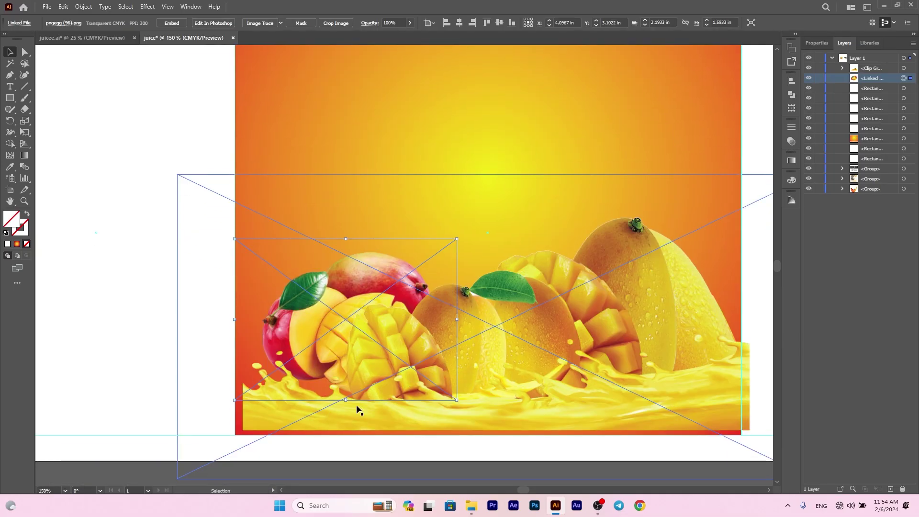
# Enlarge the red mango image to about 2.64 in wide and realign the clipped mango group with the front panel's edges.
pyautogui.moveTo(455, 239); pyautogui.dragTo(500, 200)
pyautogui.moveTo(383, 275); pyautogui.dragTo(371, 286)
pyautogui.moveTo(389, 322); pyautogui.dragTo(397, 309)
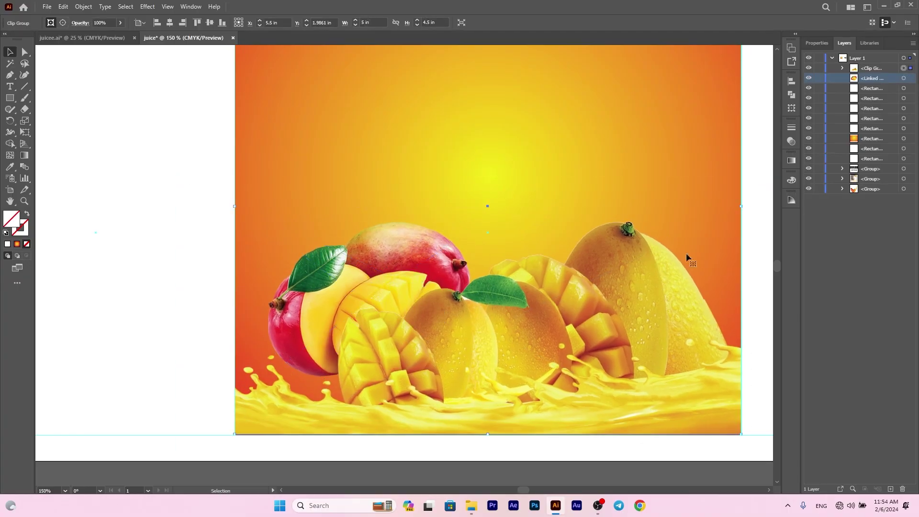
# Enlarge the red mango image to about 2.79 in wide and shift it left to about X 4.27 in.
pyautogui.click(903, 78)
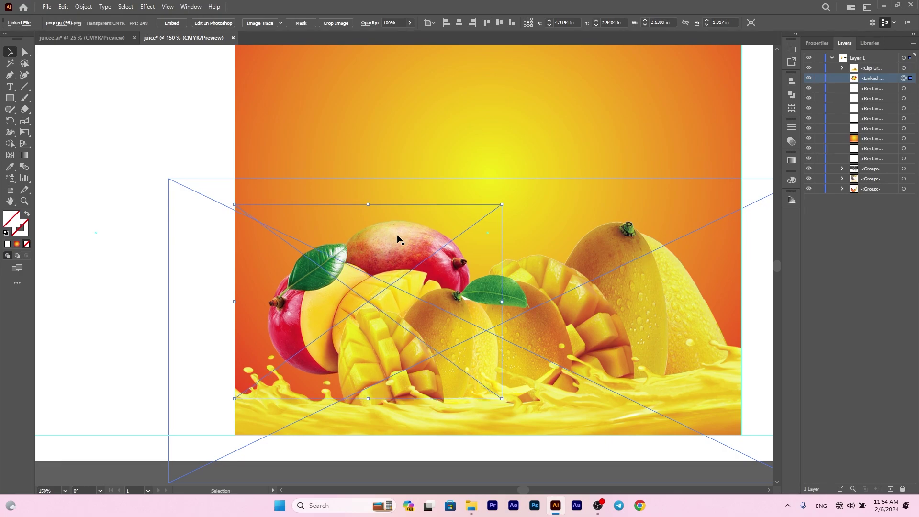
pyautogui.moveTo(502, 203); pyautogui.dragTo(518, 192)
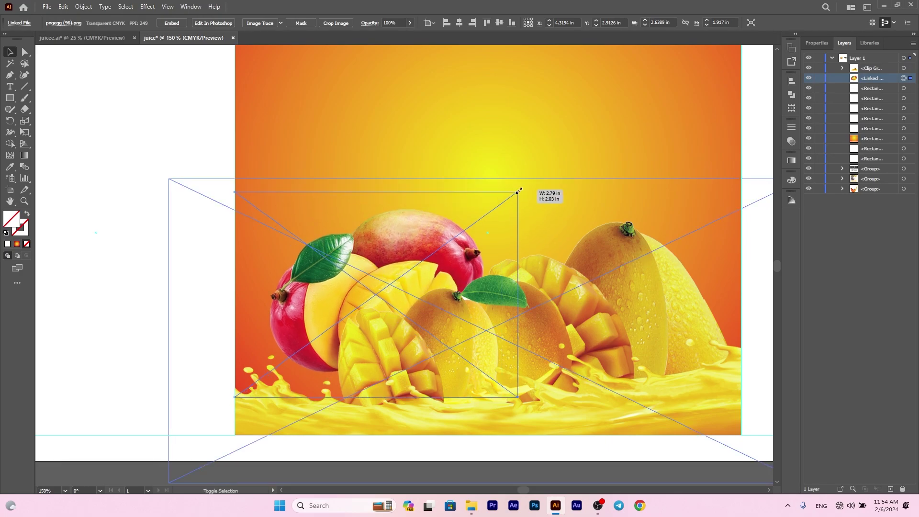
pyautogui.scroll(-3, 375, 274)
pyautogui.scroll(1, 415, 282)
pyautogui.scroll(2, 419, 287)
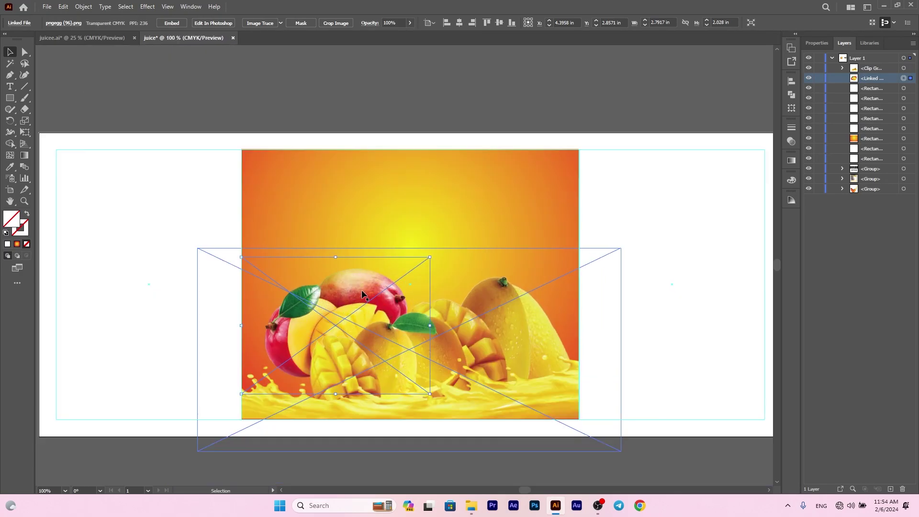
pyautogui.press('Left')
pyautogui.press('Left')
pyautogui.press('Left')
pyautogui.press('Left')
pyautogui.press('Left')
pyautogui.press('Left')
pyautogui.press('Left')
pyautogui.press('Left')
pyautogui.press('Left')
# Try flipping the red mango image horizontally and restore its original orientation.
pyautogui.click(817, 43)
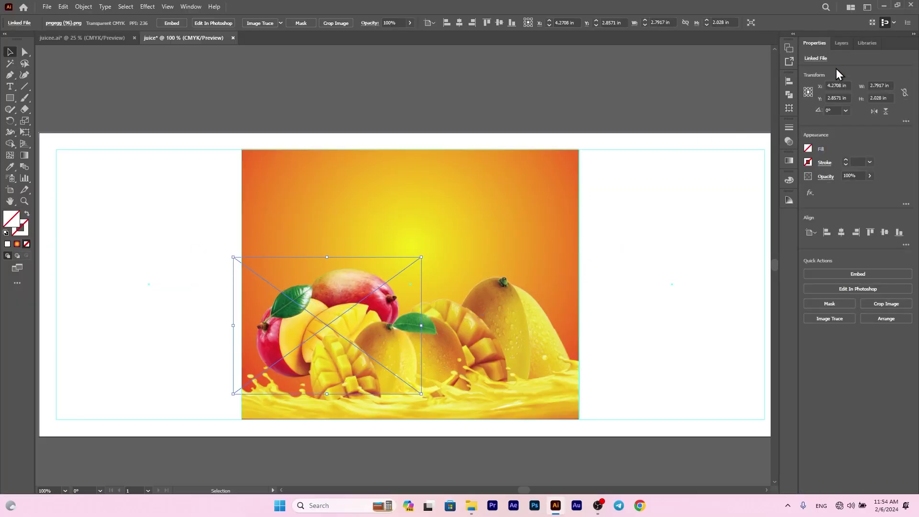
pyautogui.click(873, 112)
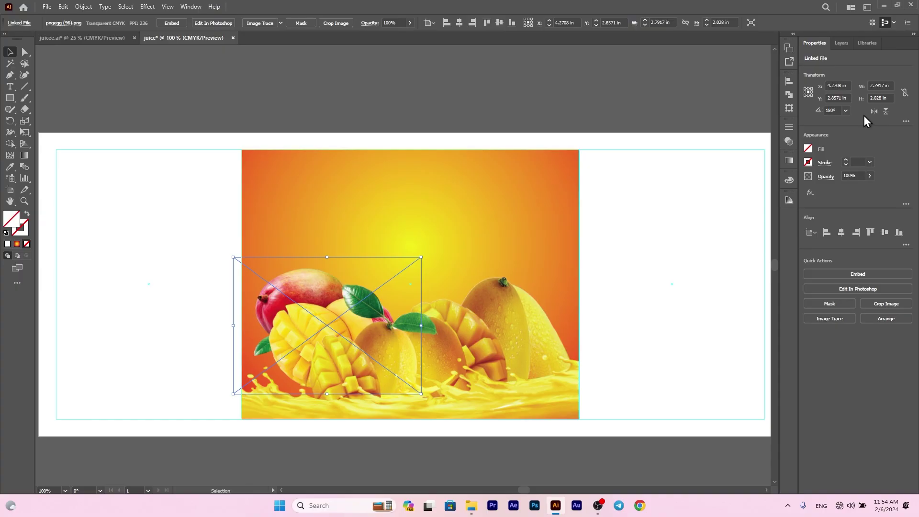
pyautogui.click(873, 111)
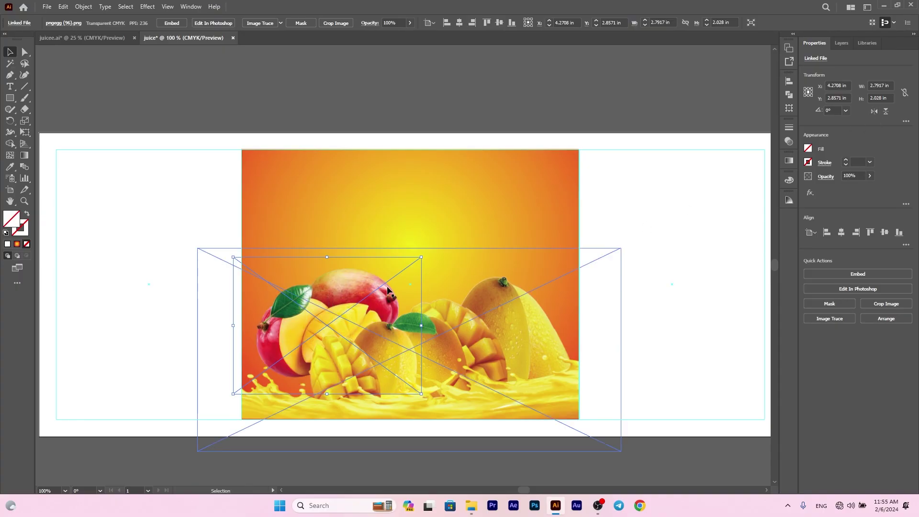
# Nudge the red mango image left and down to about X 4.13 in, Y 3.09 in.
pyautogui.press('Left')
pyautogui.press('Left')
pyautogui.press('Left')
pyautogui.press('Left')
pyautogui.press('Left')
pyautogui.press('Left')
pyautogui.press('Left')
pyautogui.press('Left')
pyautogui.press('Left')
pyautogui.press('Left')
pyautogui.press('Down')
pyautogui.press('Down')
pyautogui.press('Down')
pyautogui.press('Down')
pyautogui.press('Down')
pyautogui.press('Down')
pyautogui.press('Down')
pyautogui.press('Down')
pyautogui.press('Down')
pyautogui.press('Down')
pyautogui.press('Down')
pyautogui.press('Down')
pyautogui.press('Down')
pyautogui.press('Down')
pyautogui.press('Down')
pyautogui.press('Down')
pyautogui.press('Down')
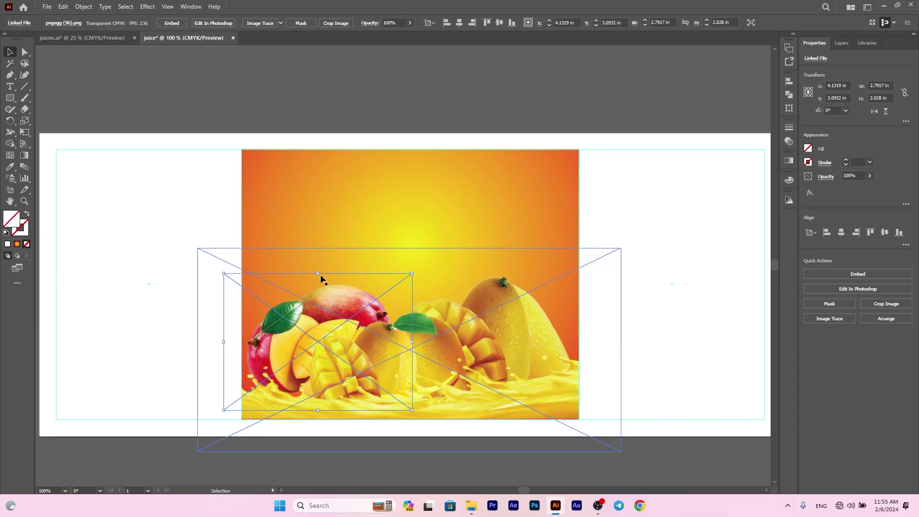
# Stretch and enlarge the red mango image to about 3.29 by 2.55 in, nudge it to about X 4.26, Y 3.14 in, and deselect it.
pyautogui.moveTo(321, 276); pyautogui.dragTo(330, 266)
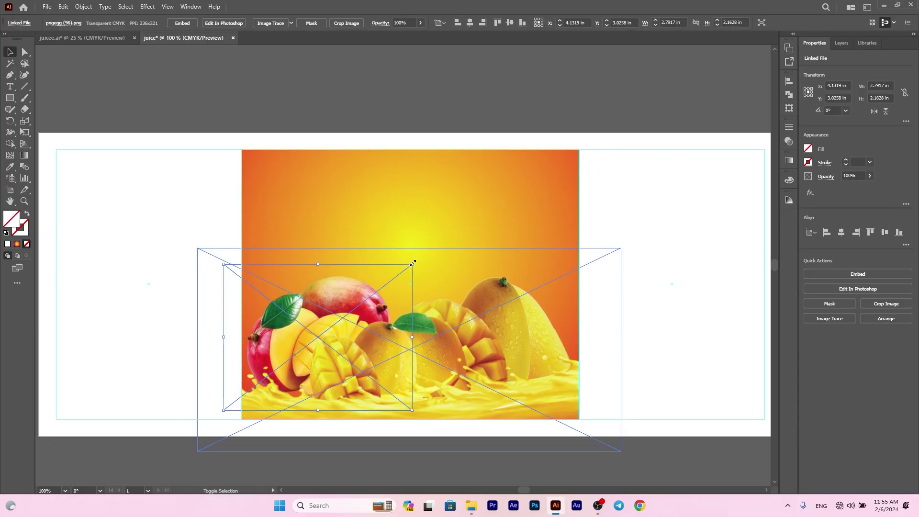
pyautogui.moveTo(413, 263); pyautogui.dragTo(445, 239)
pyautogui.press('Down')
pyautogui.press('Down')
pyautogui.press('Down')
pyautogui.press('Down')
pyautogui.press('Down')
pyautogui.press('Down')
pyautogui.press('Down')
pyautogui.press('Down')
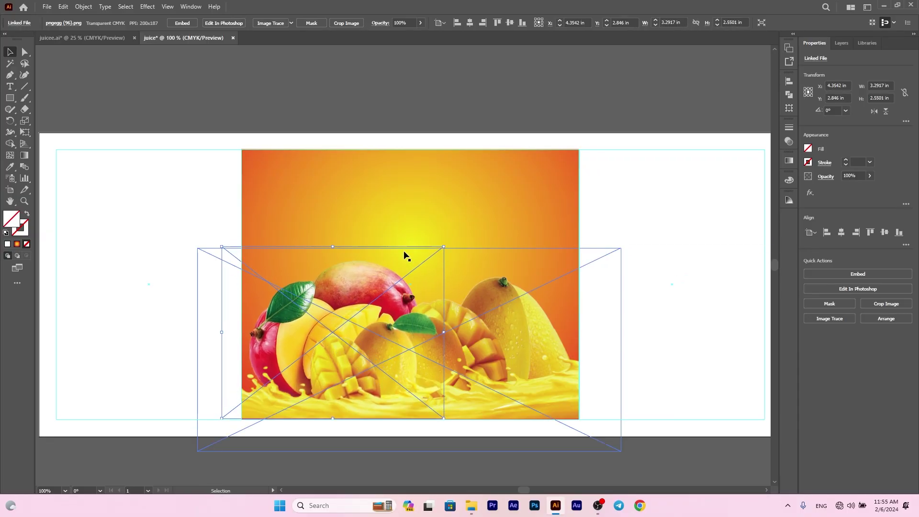
pyautogui.press('Down')
pyautogui.press('Down')
pyautogui.press('Down')
pyautogui.press('Down')
pyautogui.press('Down')
pyautogui.press('Down')
pyautogui.press('Down')
pyautogui.press('Down')
pyautogui.press('Down')
pyautogui.press('Down')
pyautogui.press('Down')
pyautogui.press('Down')
pyautogui.press('Down')
pyautogui.press('Down')
pyautogui.press('Down')
pyautogui.press('Down')
pyautogui.press('Down')
pyautogui.press('Down')
pyautogui.press('Down')
pyautogui.press('Down')
pyautogui.press('Left')
pyautogui.press('Left')
pyautogui.press('Left')
pyautogui.press('Left')
pyautogui.press('Left')
pyautogui.press('Left')
pyautogui.press('Left')
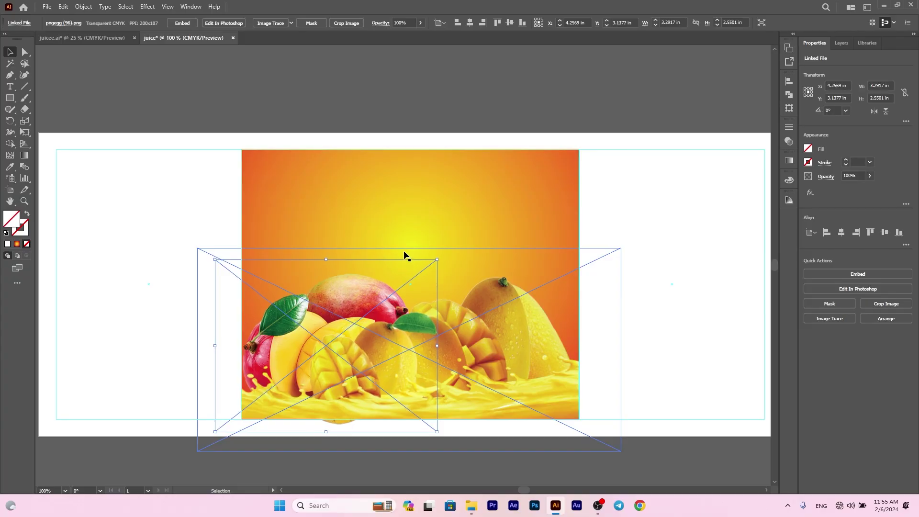
pyautogui.click(144, 123)
pyautogui.scroll(-1, 216, 72)
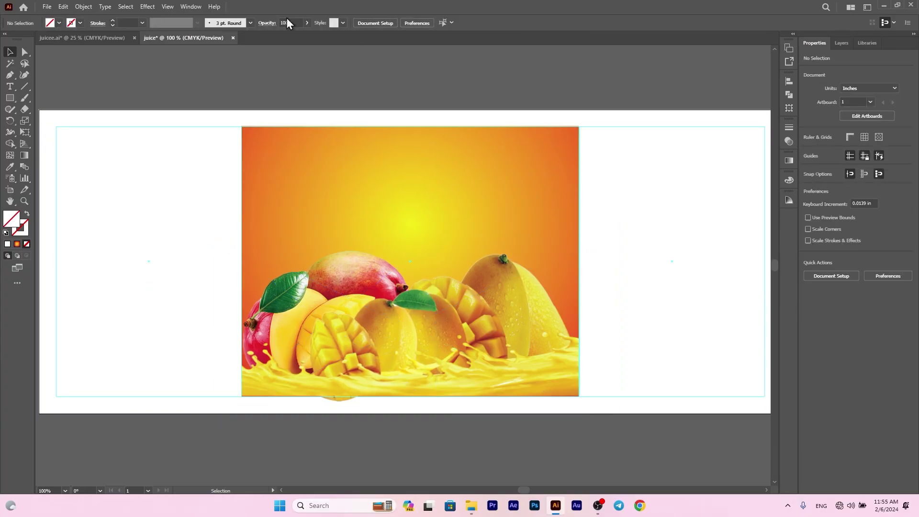
pyautogui.scroll(2, 188, 172)
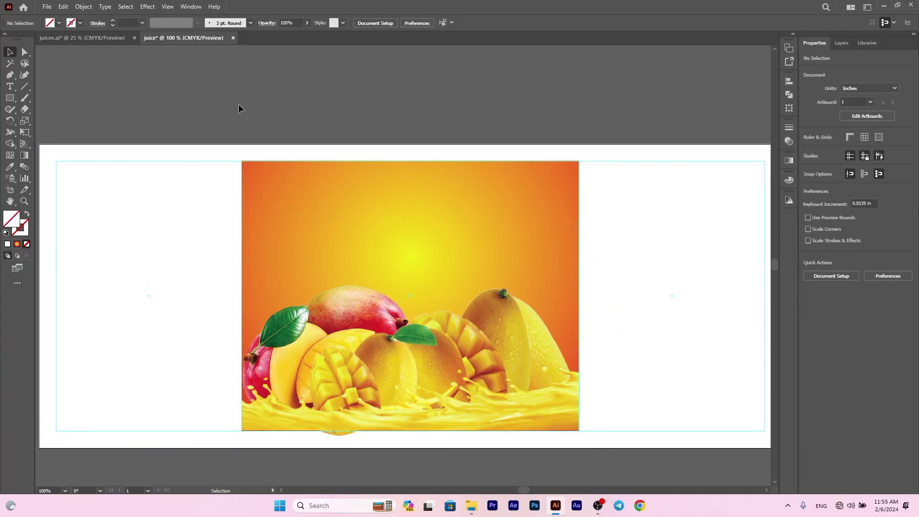
# Add the point text "mango" above the fruit in the front panel.
pyautogui.press('t')
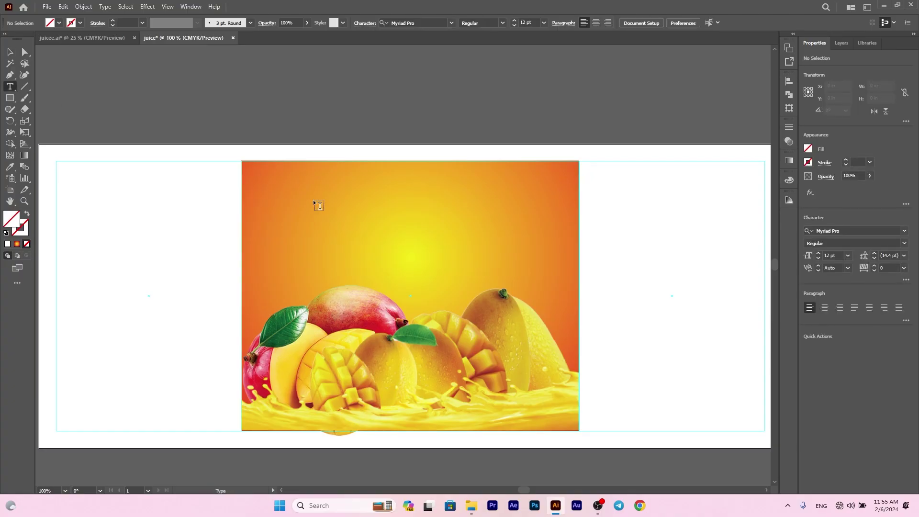
pyautogui.click(360, 207)
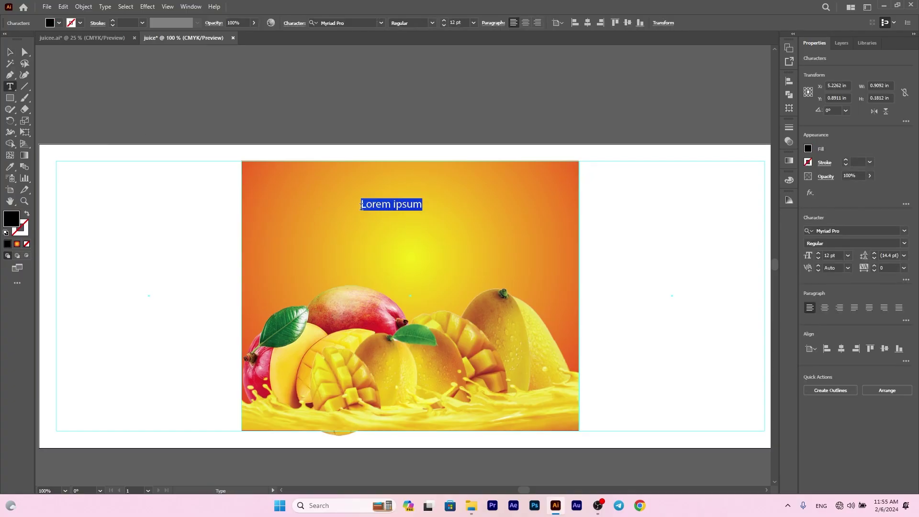
pyautogui.press('BackSpace')
pyautogui.write('mango')
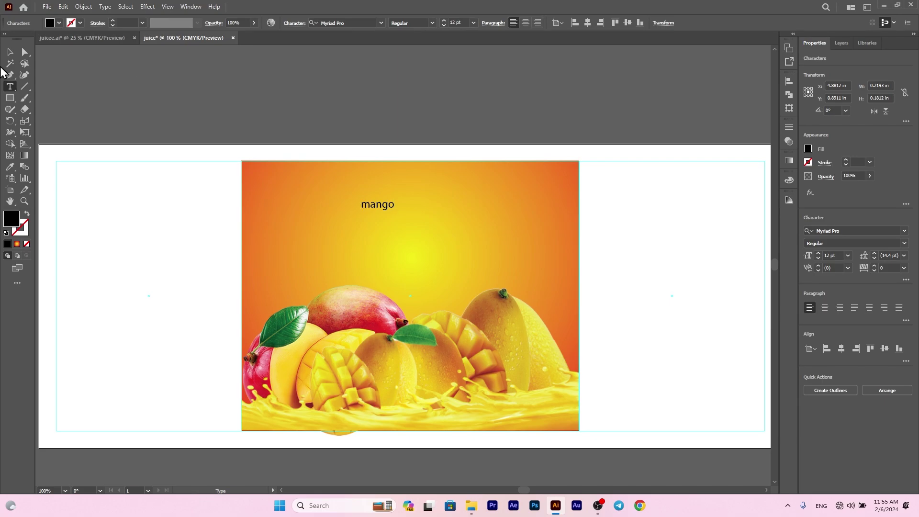
pyautogui.click(9, 53)
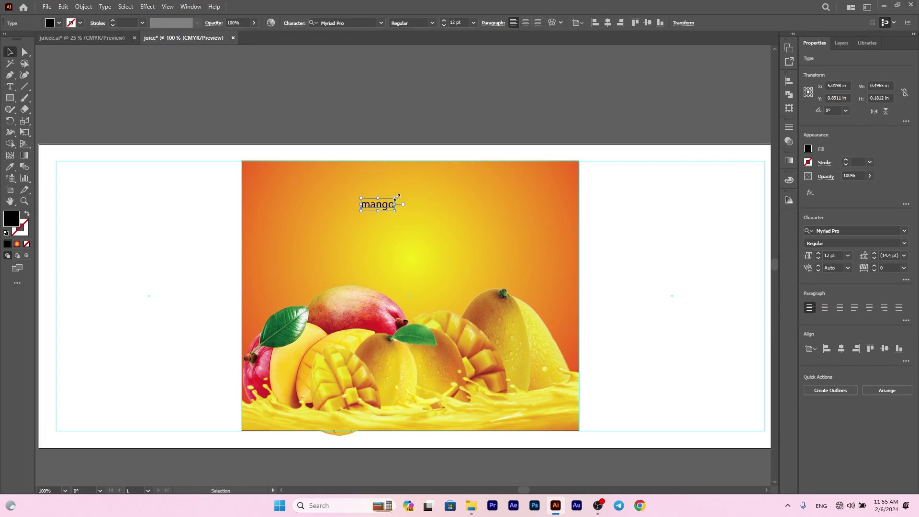
# Enlarge the "mango" text near the front panel's upper edge and set its size to 29 pt.
pyautogui.moveTo(396, 197); pyautogui.dragTo(436, 157)
pyautogui.hotkey('ctrl', 'z')
pyautogui.moveTo(399, 198); pyautogui.dragTo(483, 168)
pyautogui.moveTo(431, 193); pyautogui.dragTo(409, 192)
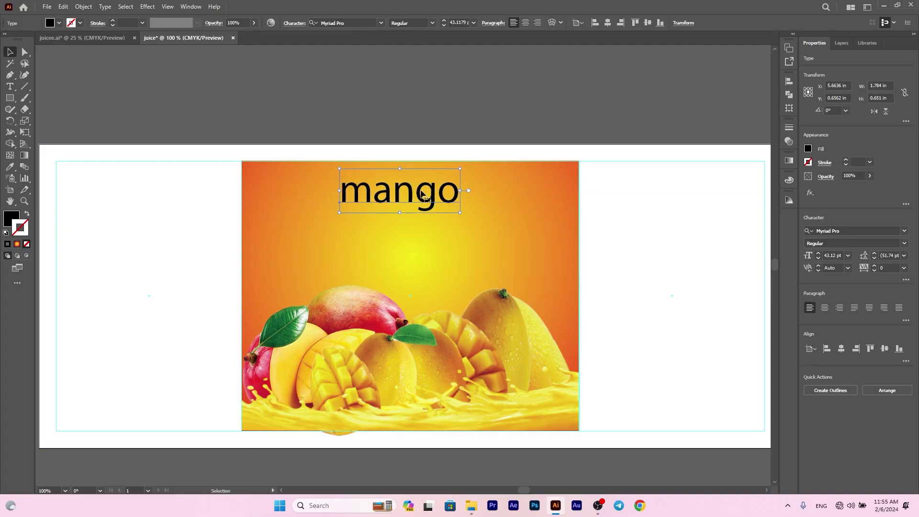
pyautogui.click(817, 257)
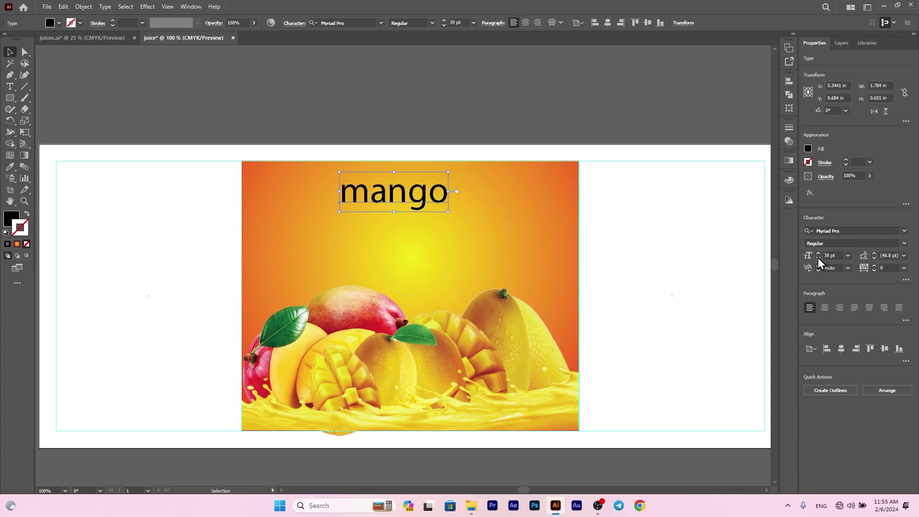
pyautogui.click(817, 258)
pyautogui.click(817, 258)
# Set the "mango" text in Janda Manatee Solid with a white 0.75 pt stroke, and deselect it.
pyautogui.click(903, 230)
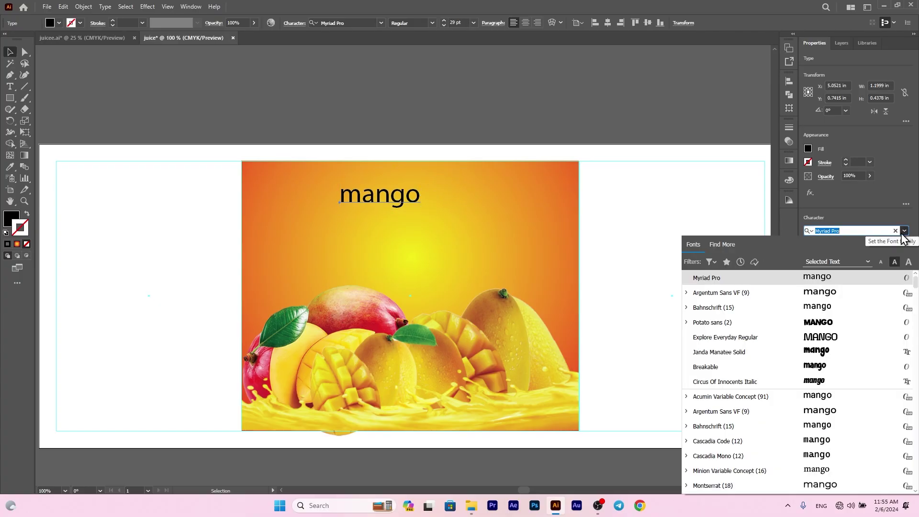
pyautogui.click(816, 353)
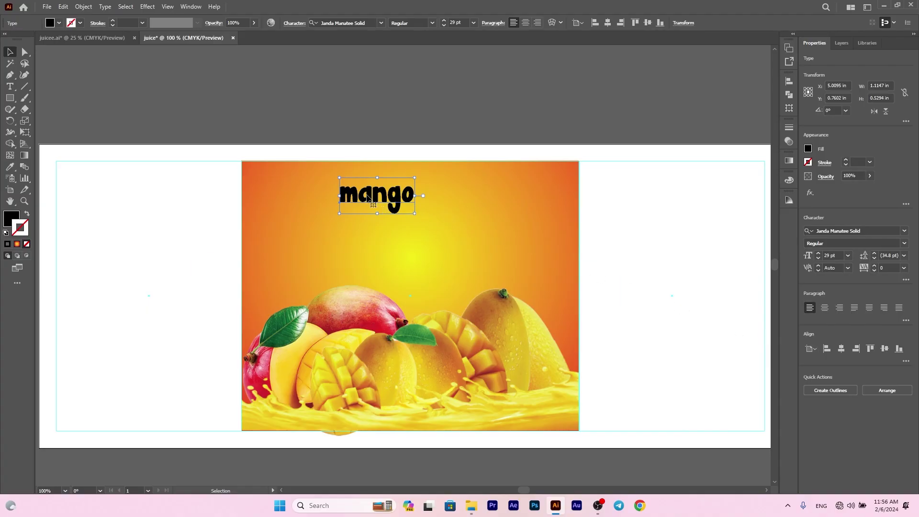
pyautogui.click(113, 20)
pyautogui.click(112, 20)
pyautogui.click(113, 20)
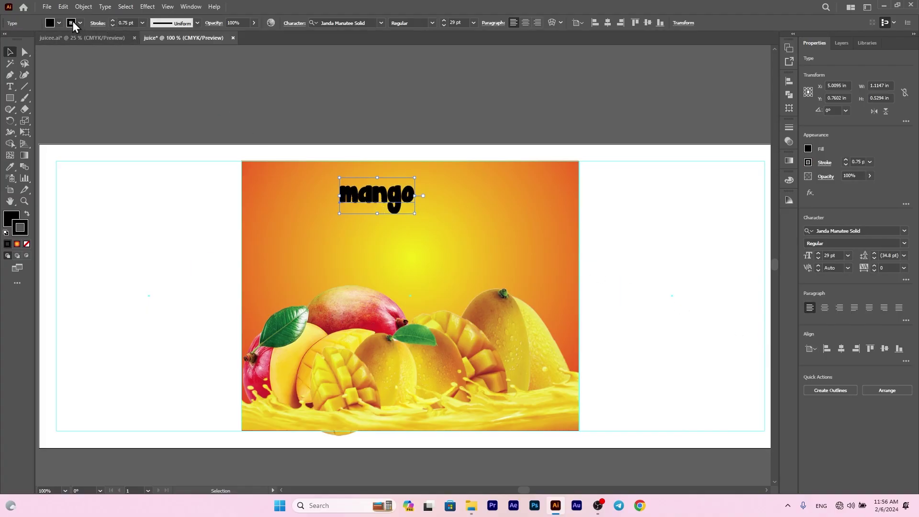
pyautogui.click(72, 22)
pyautogui.click(19, 38)
pyautogui.click(418, 144)
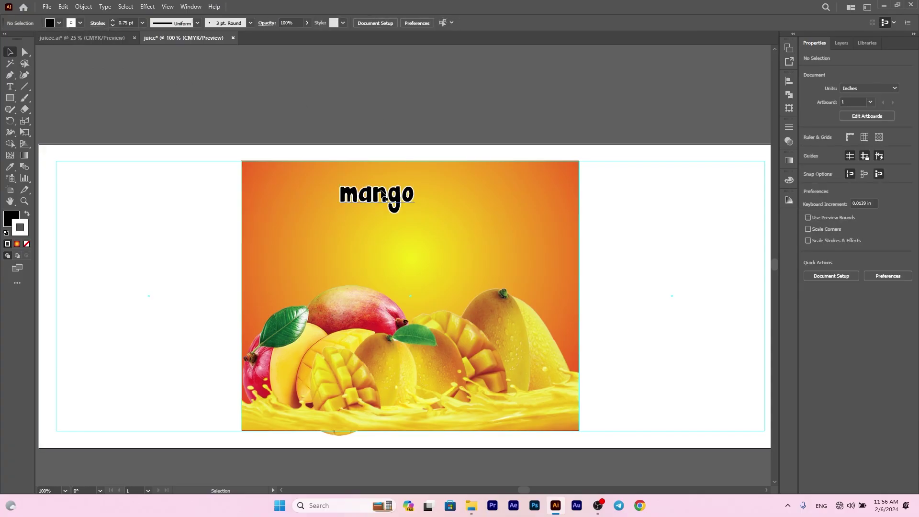
# Duplicate the "mango" text directly beneath the original and change the copy's wording to "juice".
pyautogui.moveTo(382, 196)
pyautogui.mouseDown()
pyautogui.moveTo(372, 190)
pyautogui.moveTo(377, 221)
pyautogui.mouseUp()
pyautogui.doubleClick(342, 219)
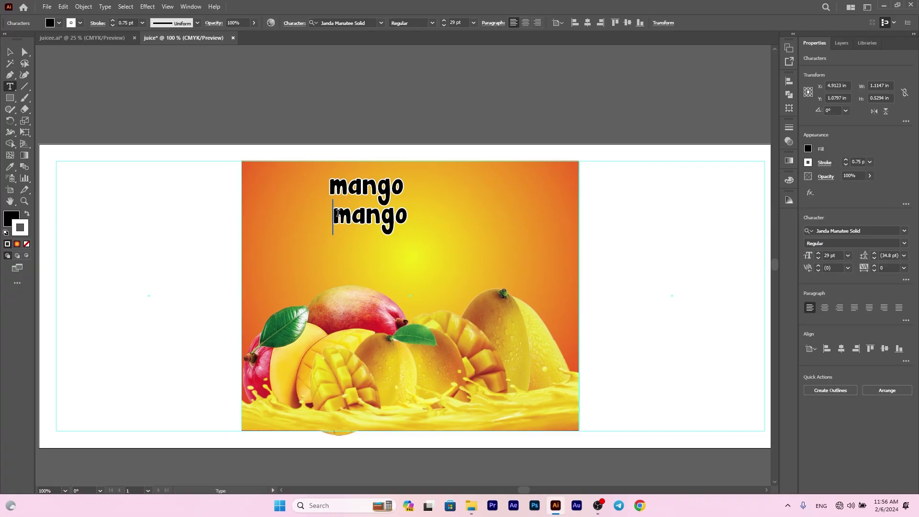
pyautogui.hotkey('ctrl', 'a')
pyautogui.press('BackSpace')
pyautogui.write('jiuce')
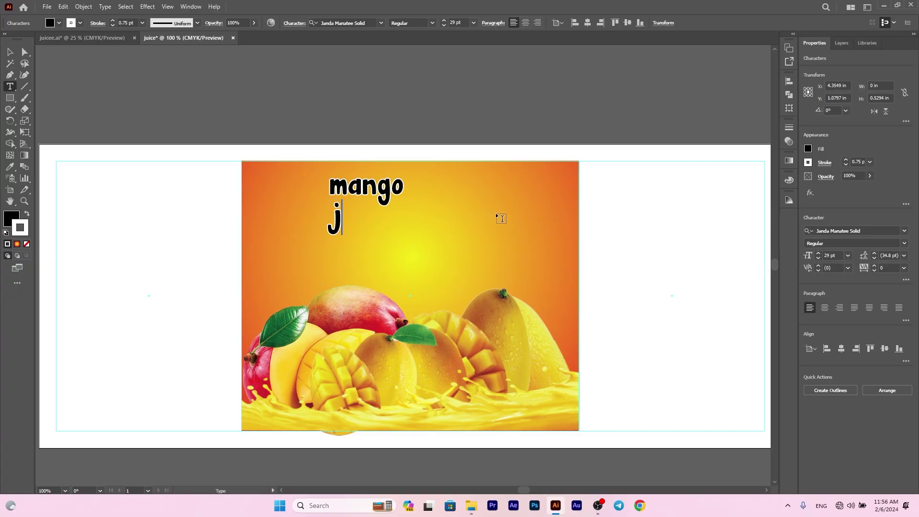
pyautogui.press('BackSpace')
pyautogui.press('BackSpace')
pyautogui.press('BackSpace')
pyautogui.press('BackSpace')
pyautogui.write('uice')
pyautogui.click(10, 52)
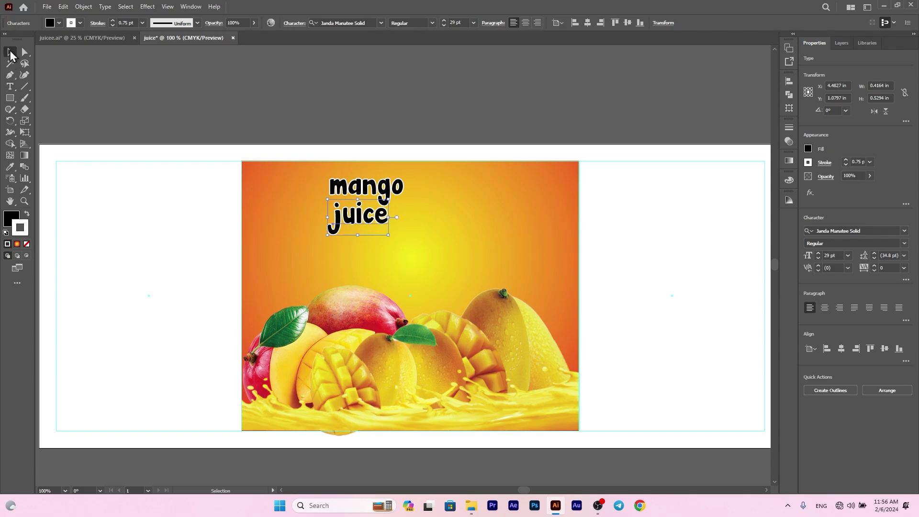
# Set the "juice" text in Explore Everyday Regular and turn on All Caps for it.
pyautogui.click(905, 231)
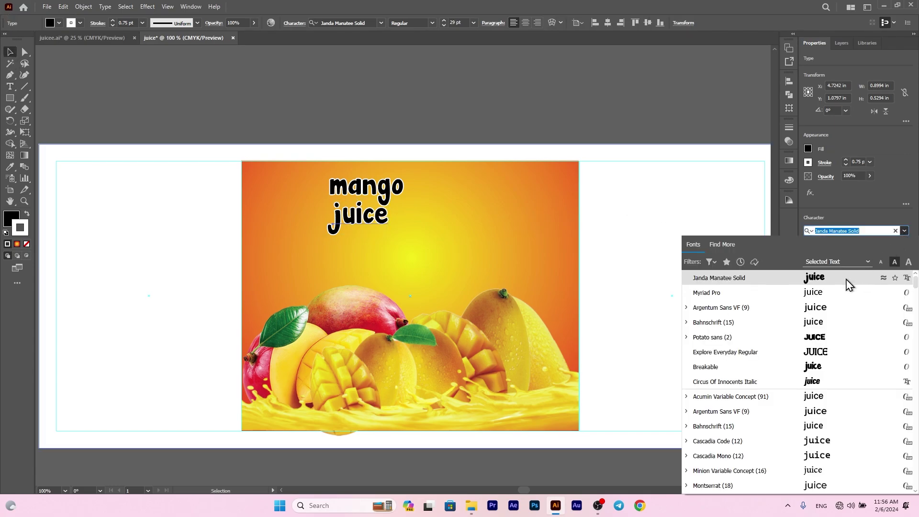
pyautogui.click(817, 360)
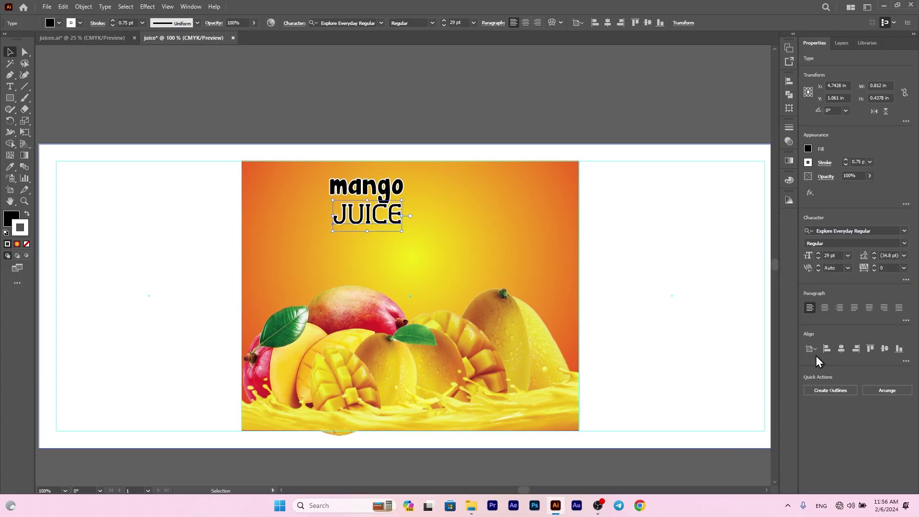
pyautogui.click(909, 280)
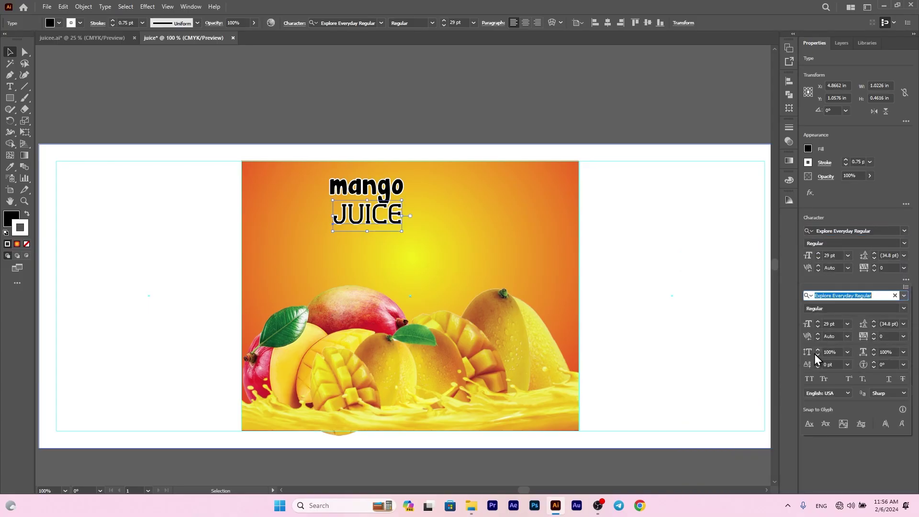
pyautogui.click(809, 378)
pyautogui.click(362, 220)
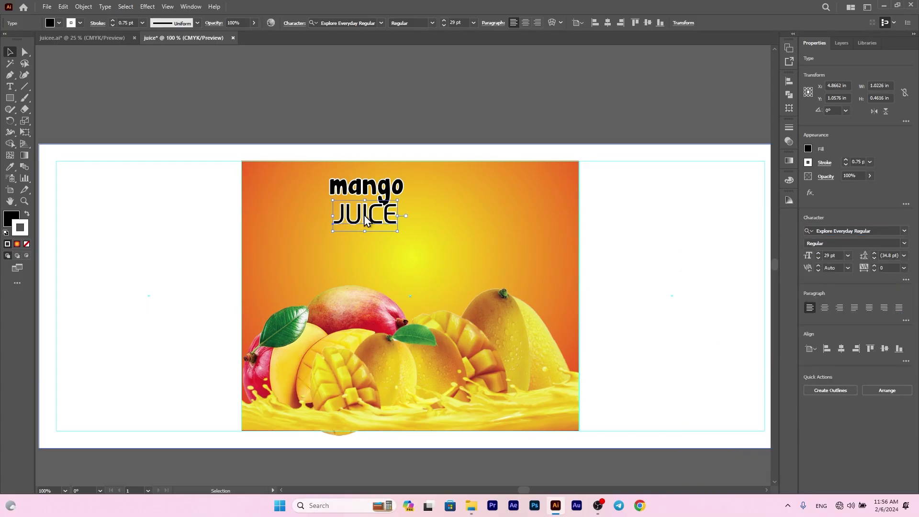
# Reduce the "mango" text to 20 pt and shift it over to sit above "JUICE".
pyautogui.click(366, 187)
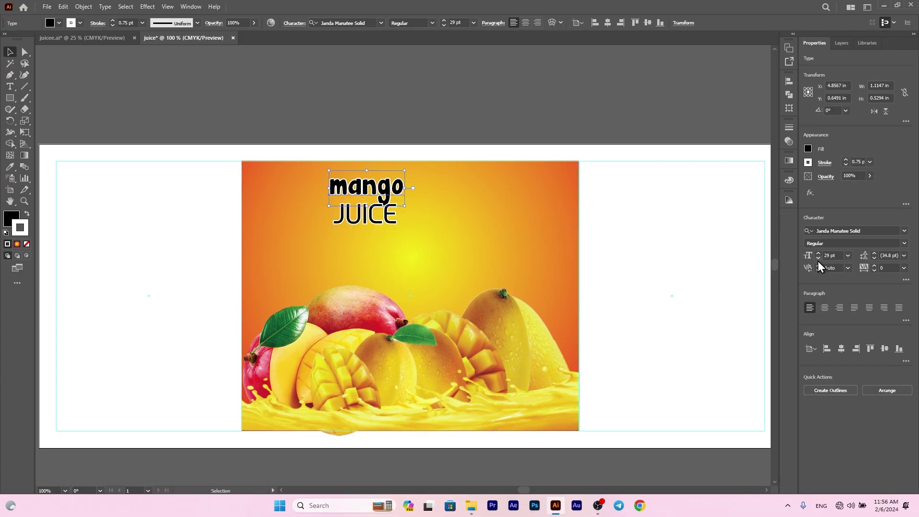
pyautogui.moveTo(818, 258); pyautogui.dragTo(818, 258)
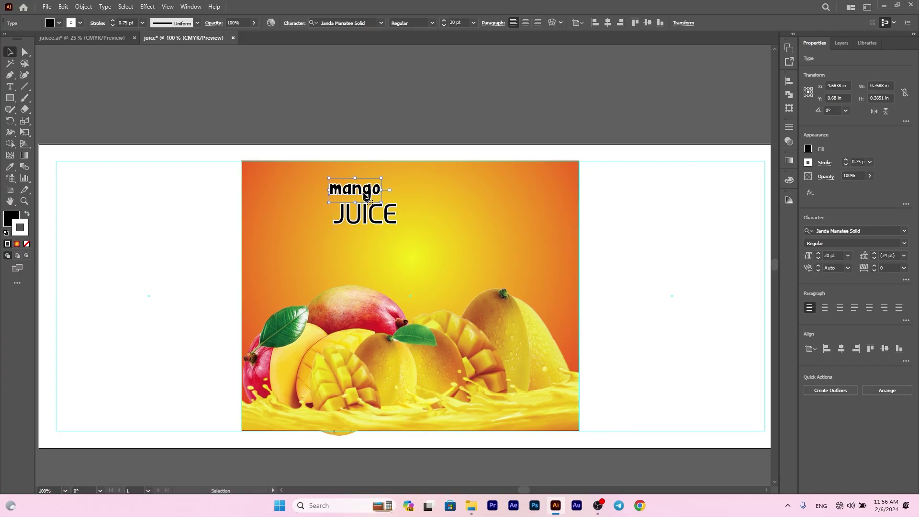
pyautogui.moveTo(366, 197); pyautogui.dragTo(418, 198)
# Enlarge the "JUICE" text to about 38.68 pt, nudge it into position beneath "mango", and deselect it.
pyautogui.click(388, 213)
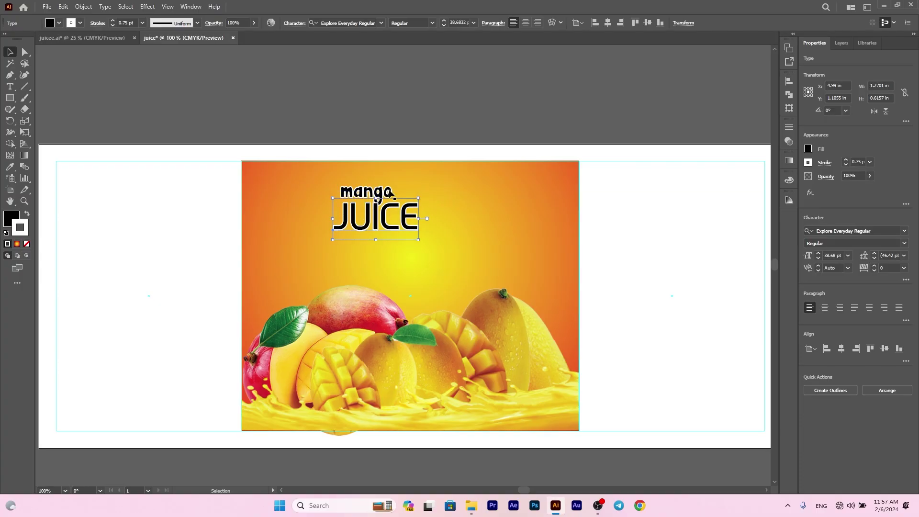
pyautogui.press('Left')
pyautogui.press('Left')
pyautogui.press('Left')
pyautogui.press('Up')
pyautogui.press('Up')
pyautogui.press('Up')
pyautogui.press('Down')
pyautogui.press('Down')
pyautogui.press('Down')
pyautogui.press('Down')
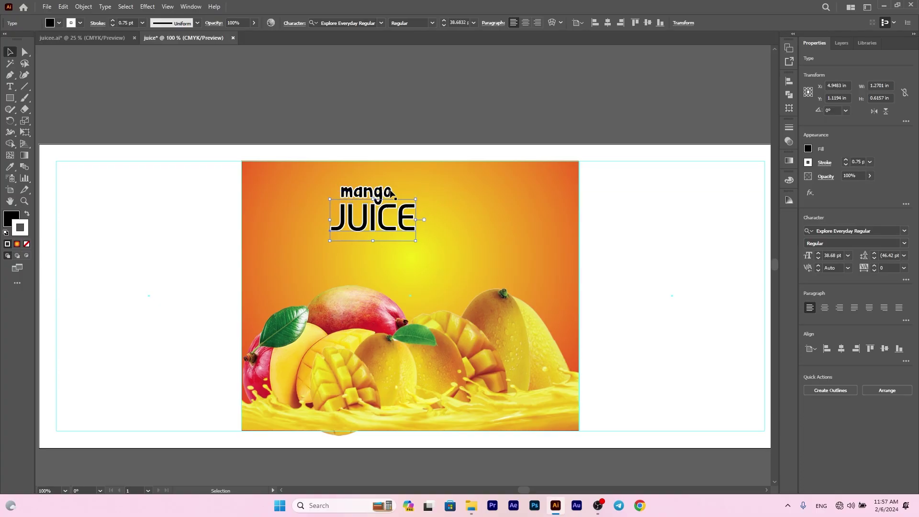
pyautogui.click(347, 120)
# Give the "JUICE" text a white fill and a dark green stroke.
pyautogui.click(349, 233)
pyautogui.click(52, 22)
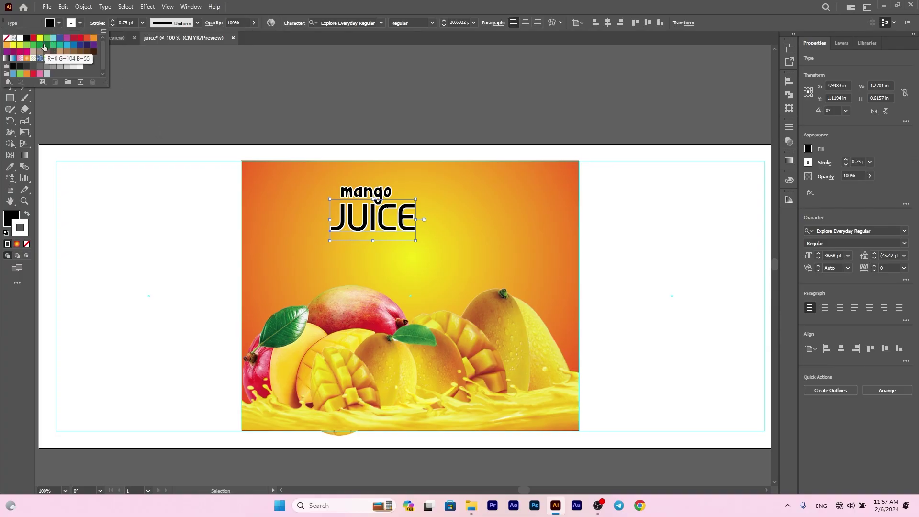
pyautogui.click(45, 45)
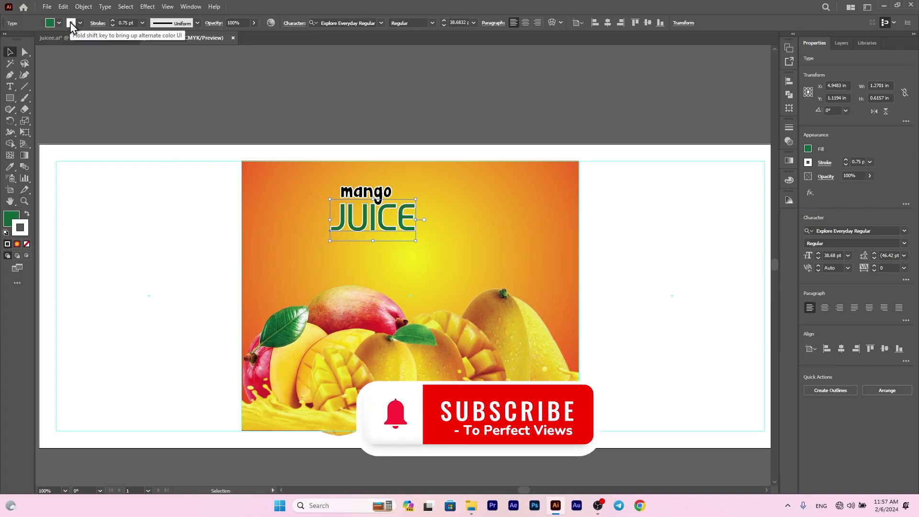
pyautogui.click(53, 23)
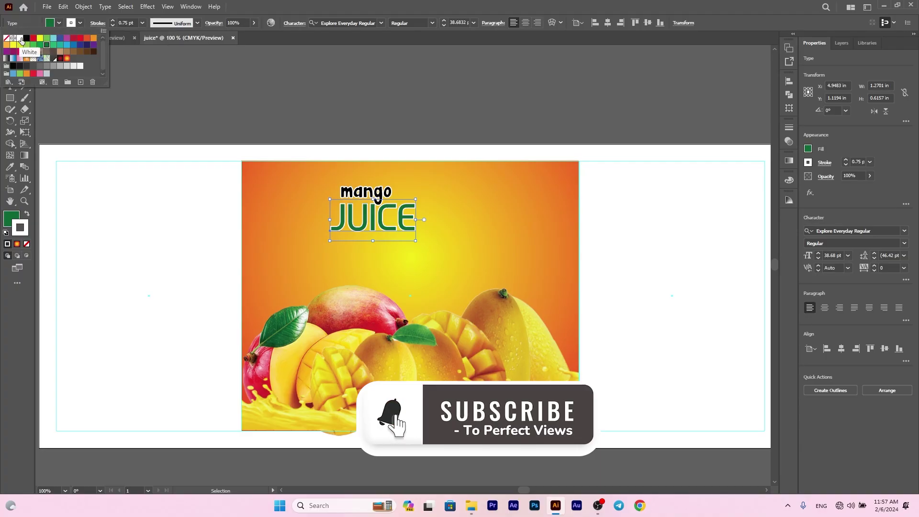
pyautogui.click(15, 45)
pyautogui.click(70, 23)
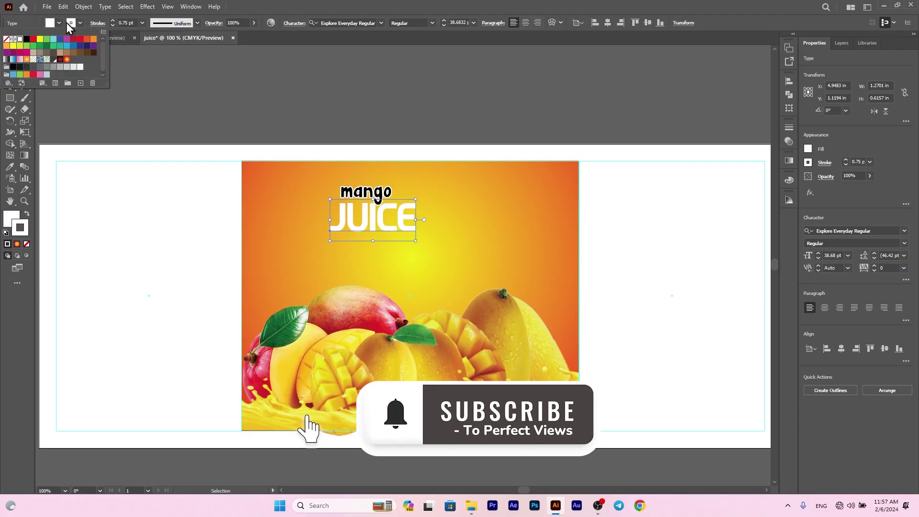
pyautogui.click(46, 46)
# Set the stroke weight of the "JUICE" text to 2 pt and shift the text slightly down.
pyautogui.click(113, 21)
pyautogui.click(112, 21)
pyautogui.click(113, 21)
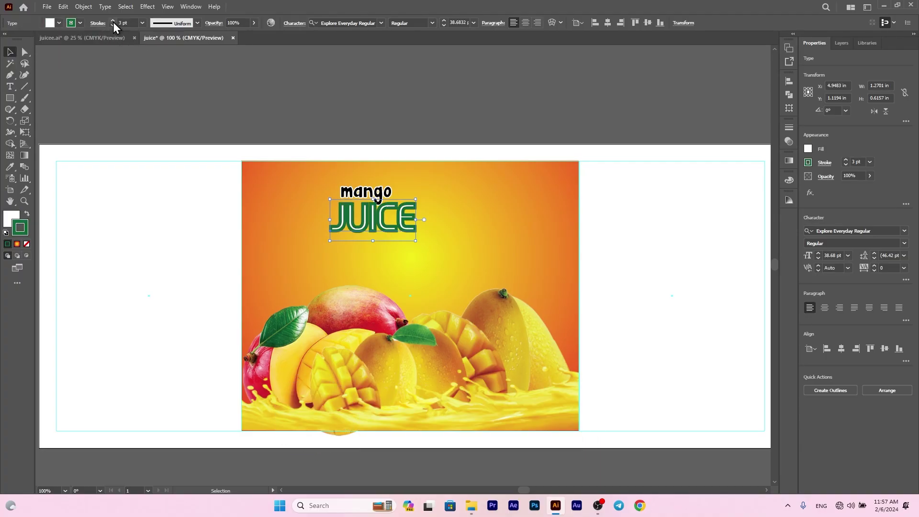
pyautogui.click(113, 25)
pyautogui.click(113, 25)
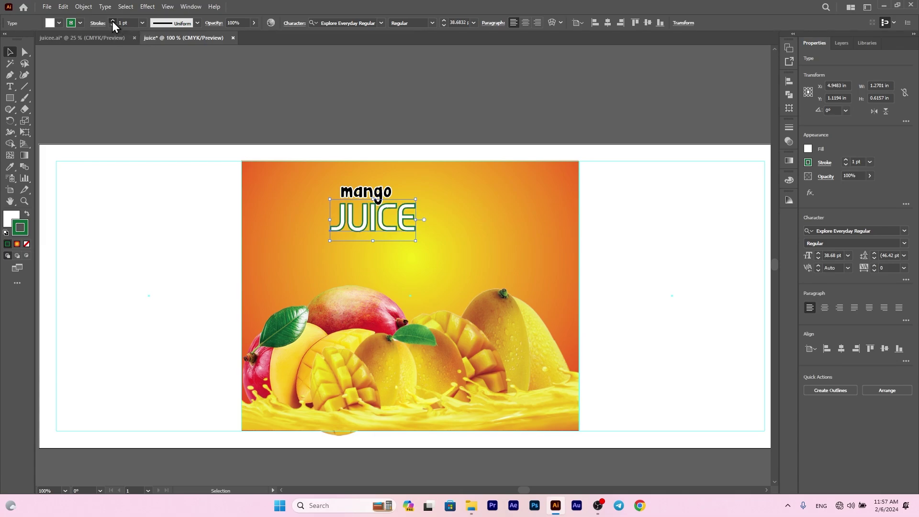
pyautogui.click(112, 21)
pyautogui.click(117, 76)
pyautogui.click(360, 229)
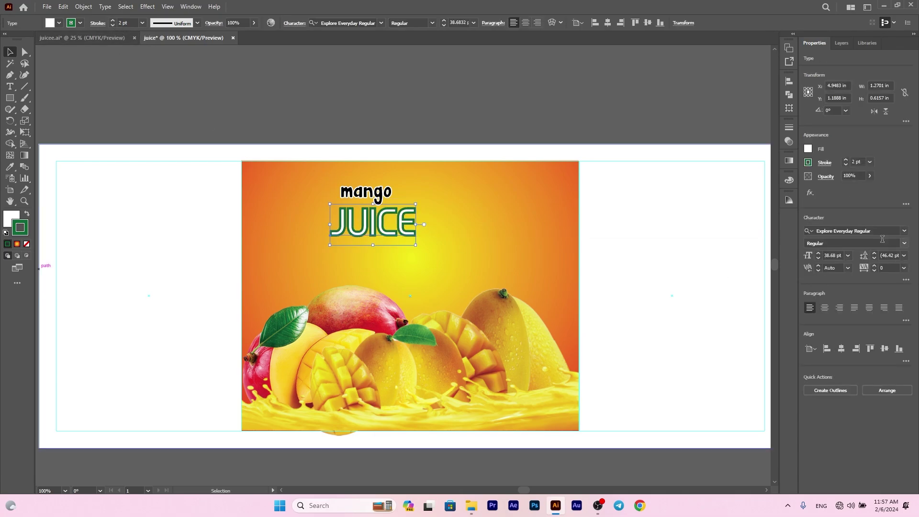
# Change the "JUICE" text to Argentum Sans VF and turn off All Caps for it.
pyautogui.click(904, 231)
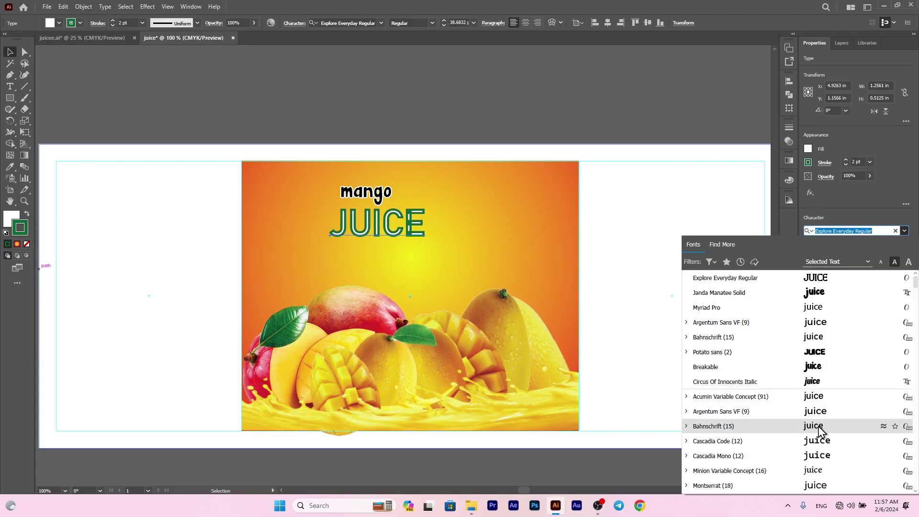
pyautogui.click(816, 411)
pyautogui.click(906, 281)
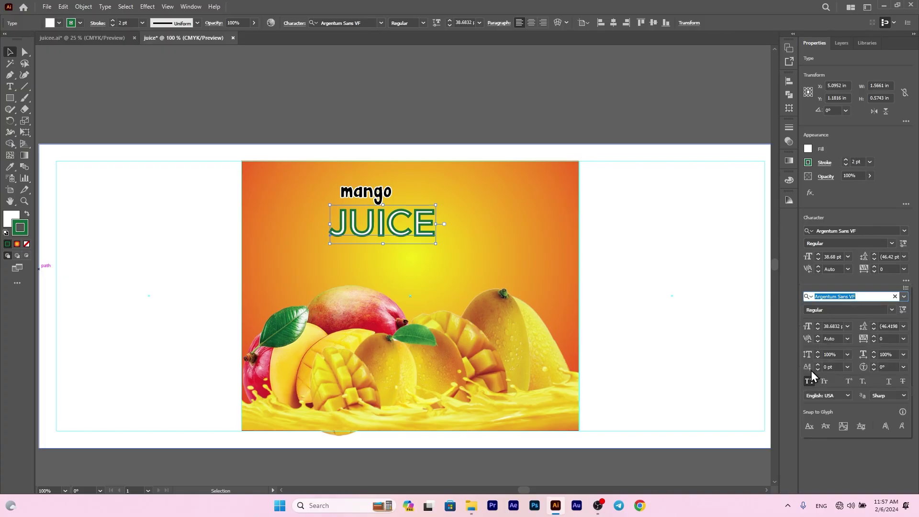
pyautogui.click(809, 380)
# Apply All Caps to only the letter "j" of "juice", and deselect the text.
pyautogui.doubleClick(338, 236)
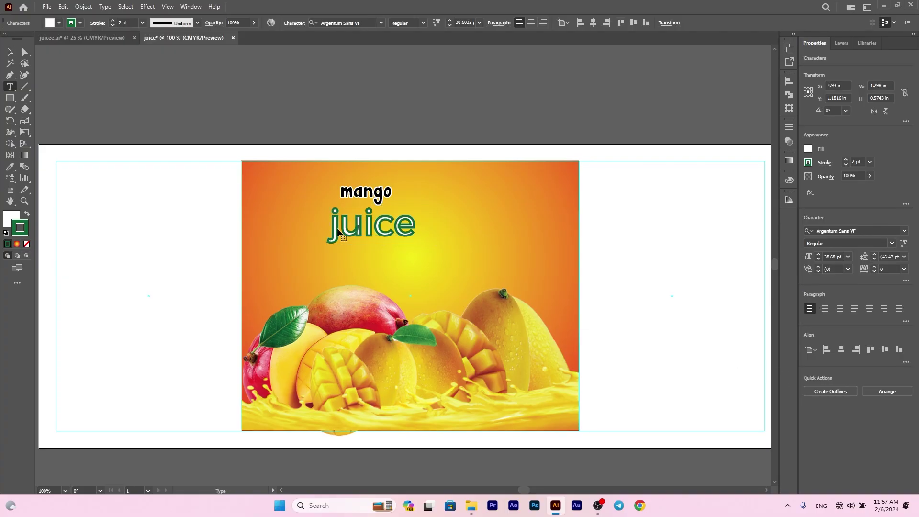
pyautogui.moveTo(341, 229); pyautogui.dragTo(329, 230)
pyautogui.click(905, 280)
pyautogui.click(808, 380)
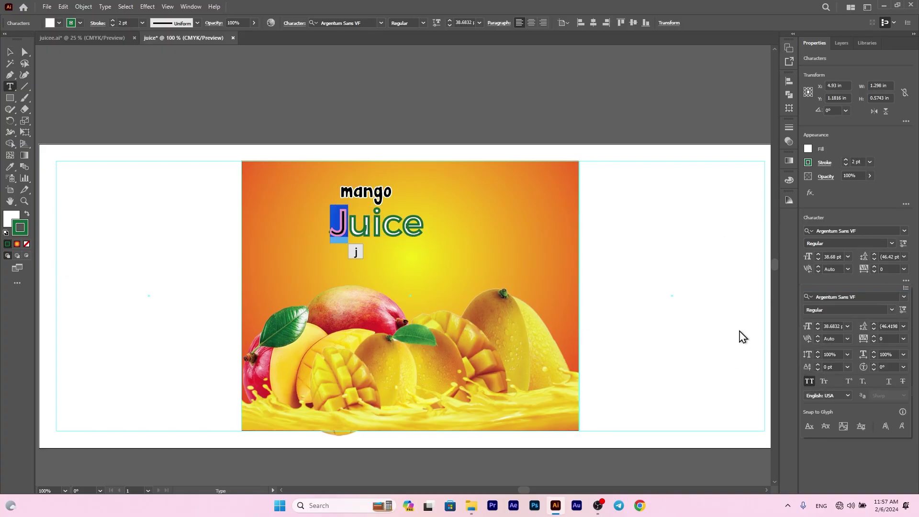
pyautogui.keyDown('ctrl'); pyautogui.click(273, 116); pyautogui.keyUp('ctrl')
pyautogui.click(9, 51)
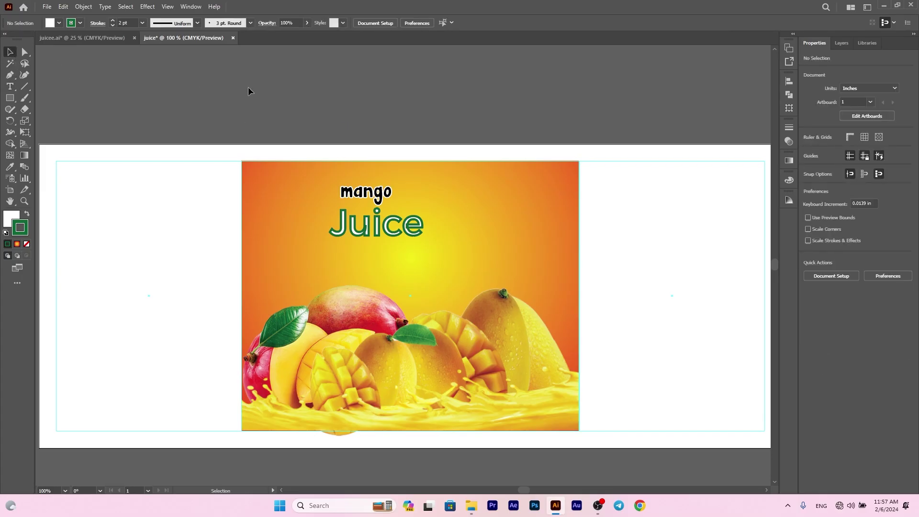
# Set the "Juice" text back in Explore Everyday Regular and place it just beneath "mango".
pyautogui.click(386, 232)
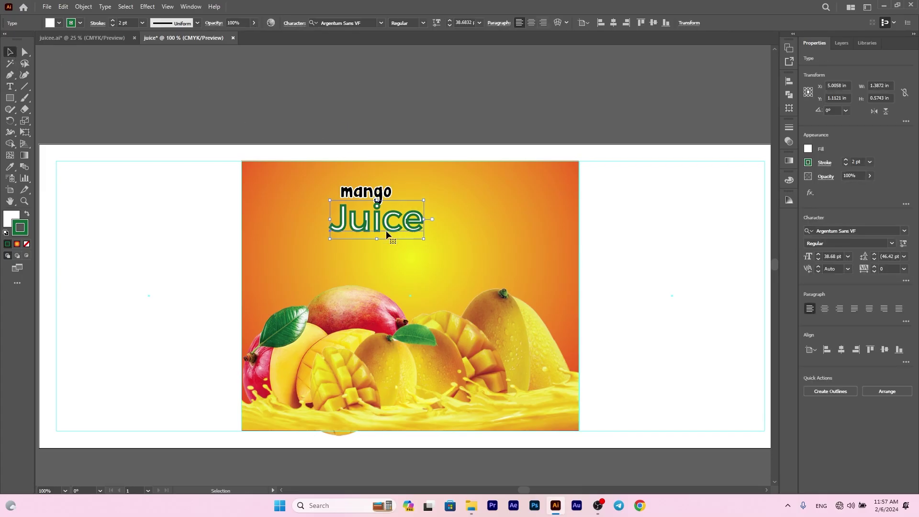
pyautogui.click(903, 231)
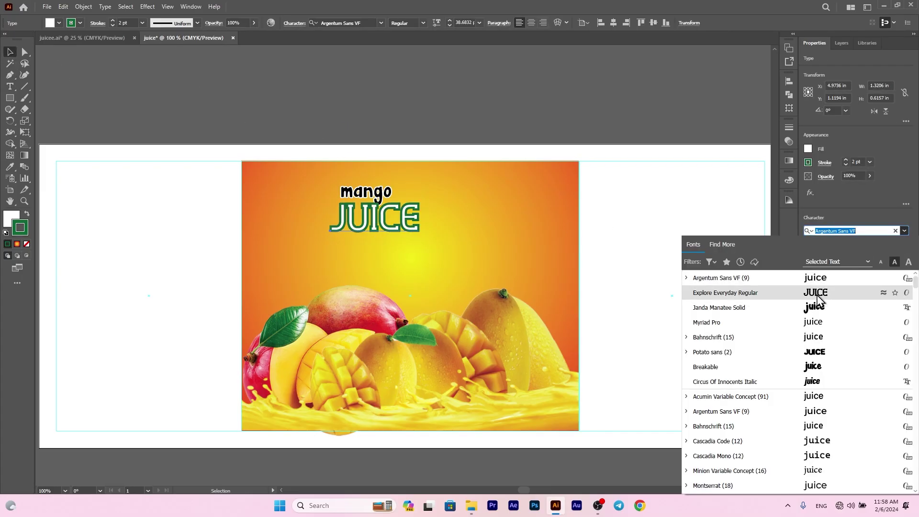
pyautogui.click(816, 295)
pyautogui.moveTo(371, 219); pyautogui.dragTo(372, 224)
# Set the "mango" text in Potato sans Bold.
pyautogui.click(370, 193)
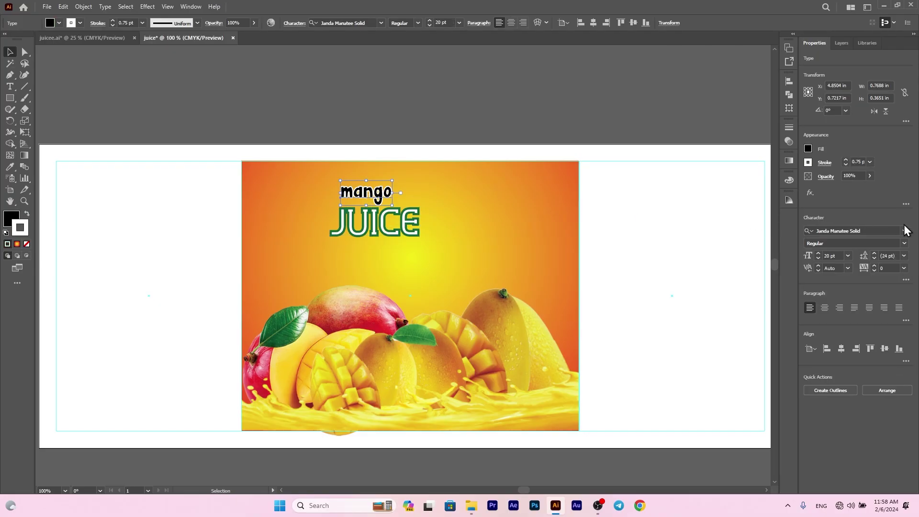
pyautogui.click(904, 231)
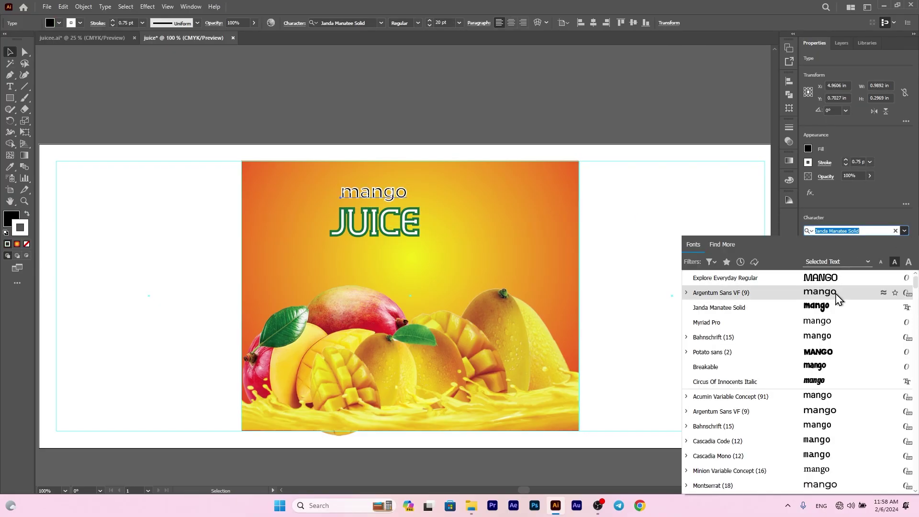
pyautogui.click(818, 351)
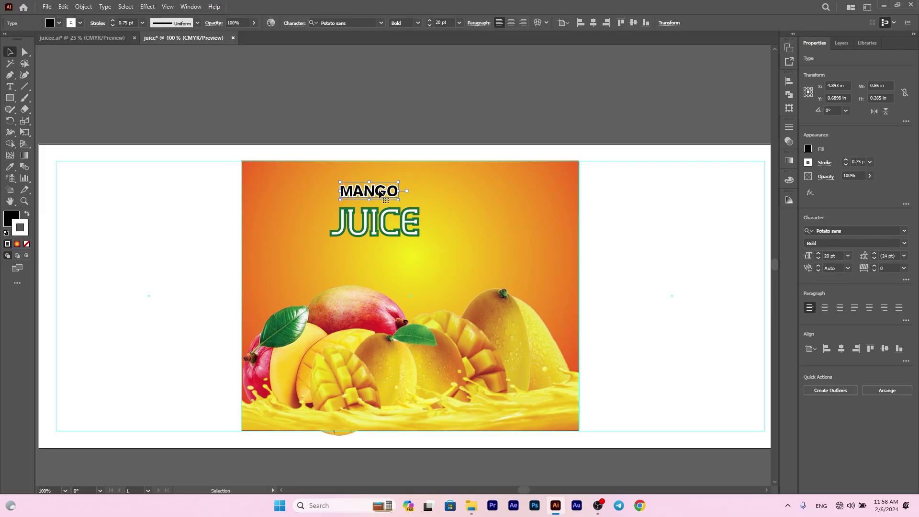
# Shrink "JUICE" to nearly the width of "MANGO" and stack both words closely near the front panel's upper edge.
pyautogui.moveTo(373, 196); pyautogui.dragTo(398, 203)
pyautogui.click(408, 198)
pyautogui.moveTo(375, 218); pyautogui.dragTo(377, 204)
pyautogui.press('Up')
pyautogui.press('Up')
pyautogui.press('Up')
pyautogui.click(377, 166)
# Fill the "MANGO" text with the same dark green as the "JUICE" outline, and deselect it.
pyautogui.click(371, 183)
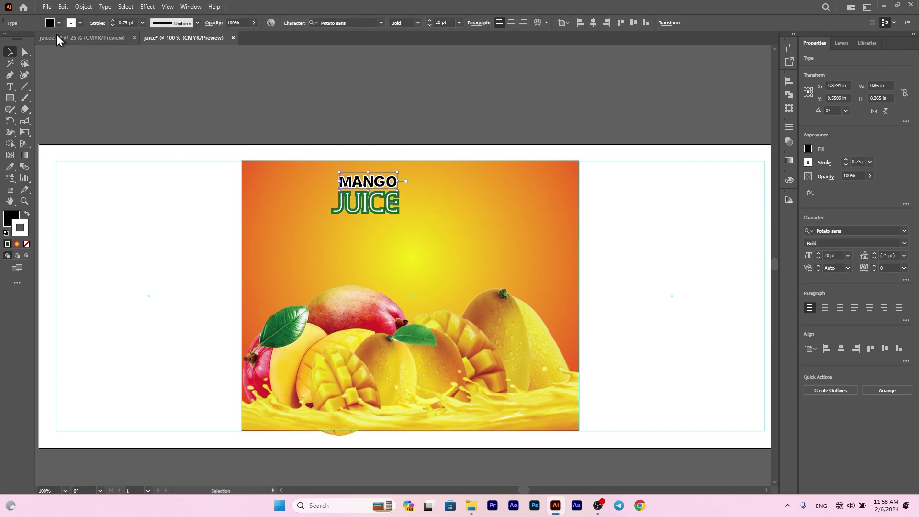
pyautogui.click(50, 23)
pyautogui.click(50, 50)
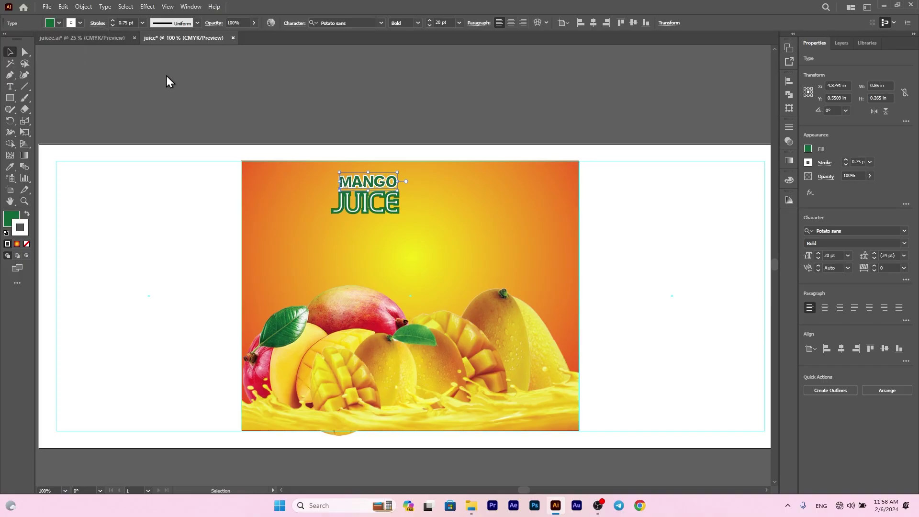
pyautogui.click(209, 86)
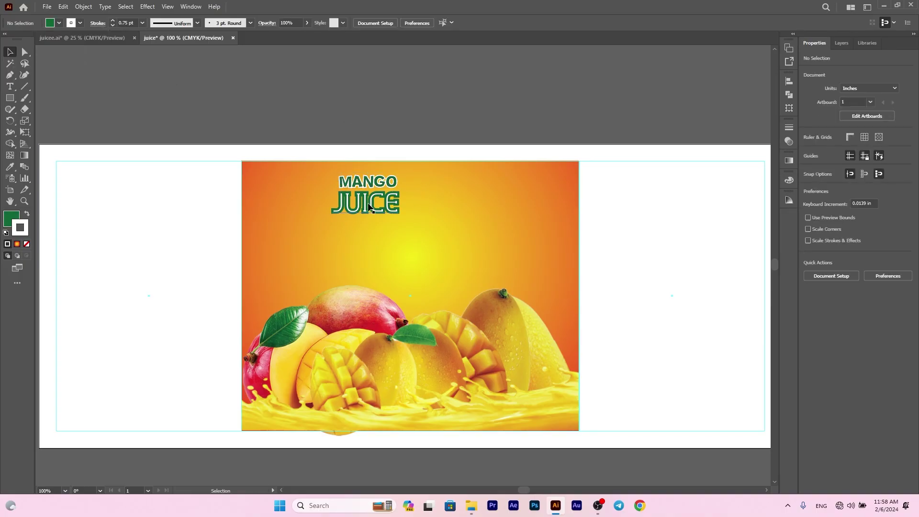
# Add the point text "ORIGINAL" and position it beneath "JUICE" in the front panel.
pyautogui.click(10, 86)
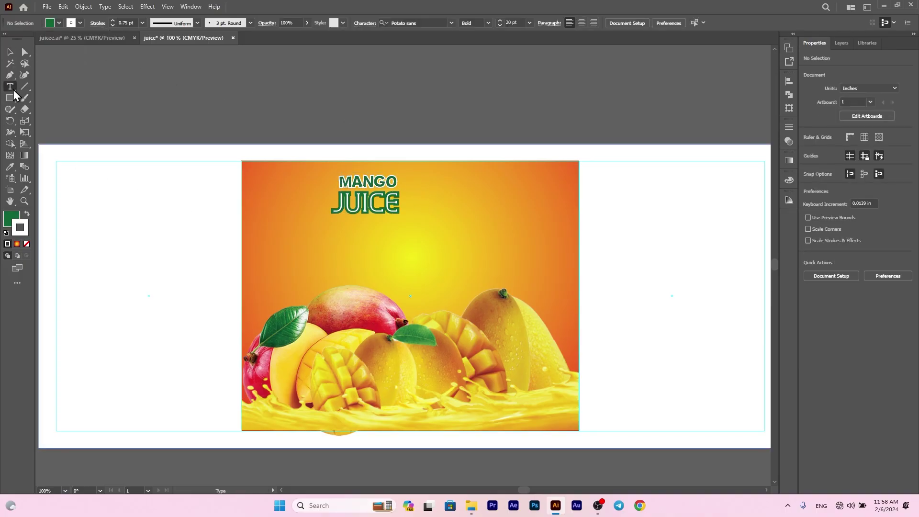
pyautogui.click(353, 252)
pyautogui.write('ORI')
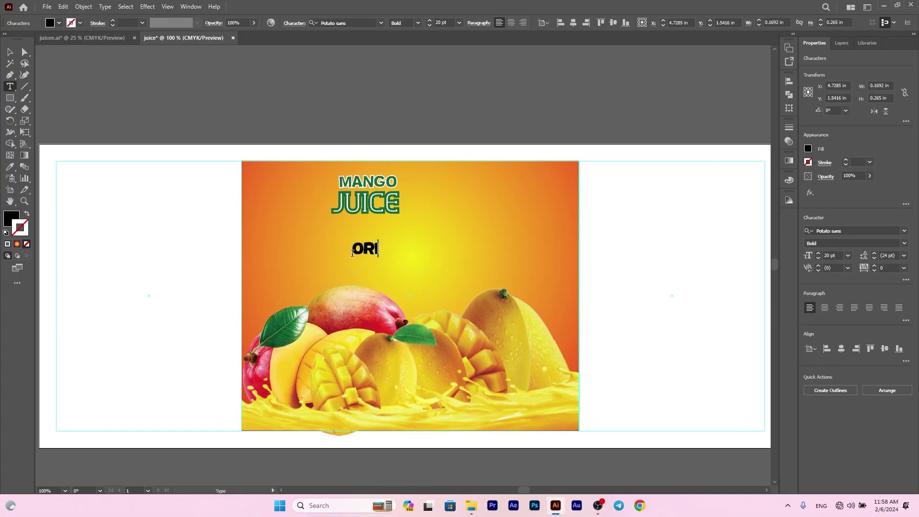
pyautogui.write('GINAL')
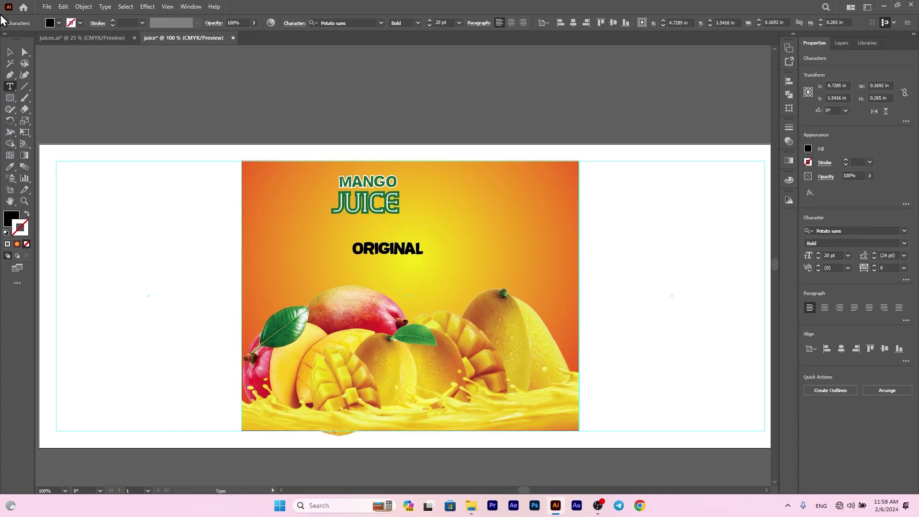
pyautogui.click(9, 51)
pyautogui.moveTo(391, 252); pyautogui.dragTo(365, 239)
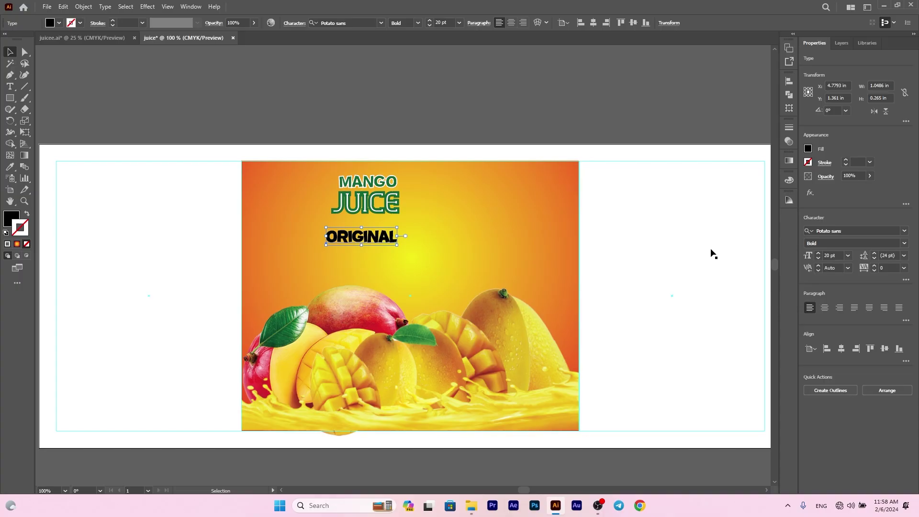
# Set the "ORIGINAL" text in Argentum Sans VF just above the fruit and fill it dark green.
pyautogui.click(905, 230)
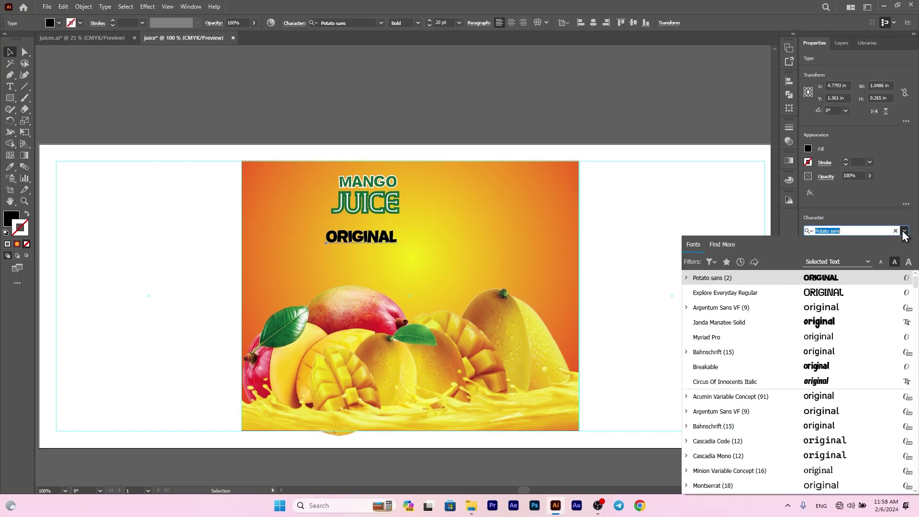
pyautogui.click(838, 310)
pyautogui.moveTo(393, 239); pyautogui.dragTo(397, 270)
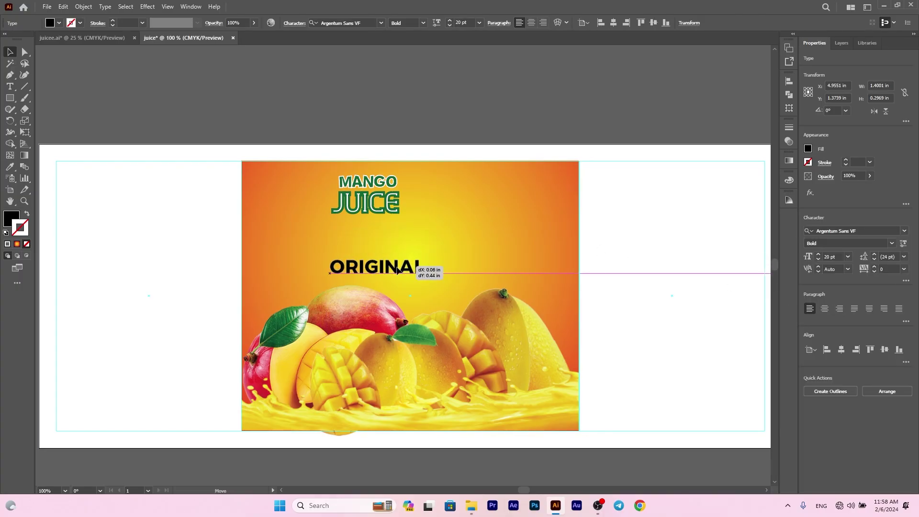
pyautogui.click(52, 23)
pyautogui.click(47, 45)
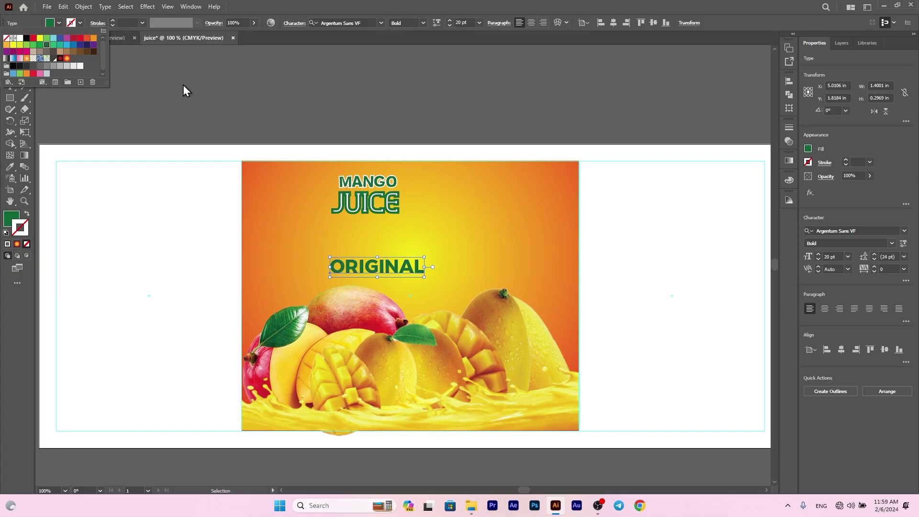
# Enlarge the "ORIGINAL" text to about 1.6 in wide above the fruit.
pyautogui.click(218, 81)
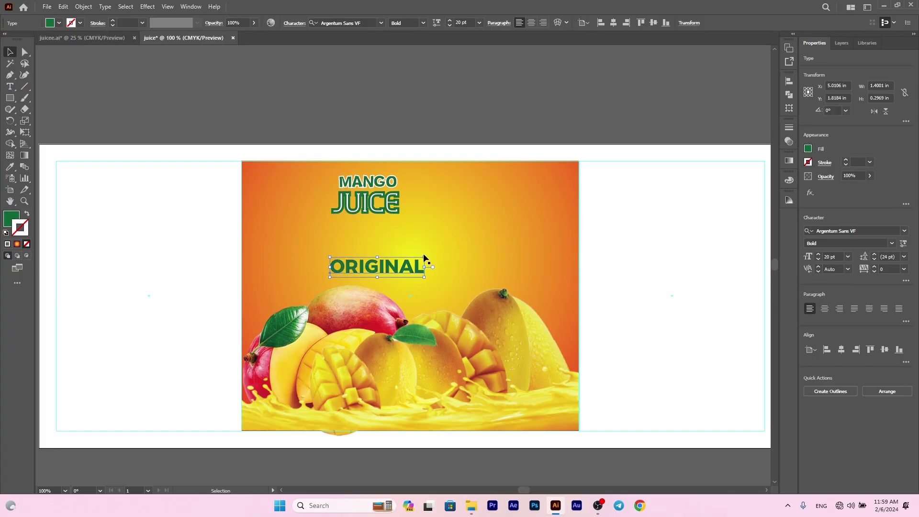
pyautogui.moveTo(425, 258); pyautogui.dragTo(402, 264)
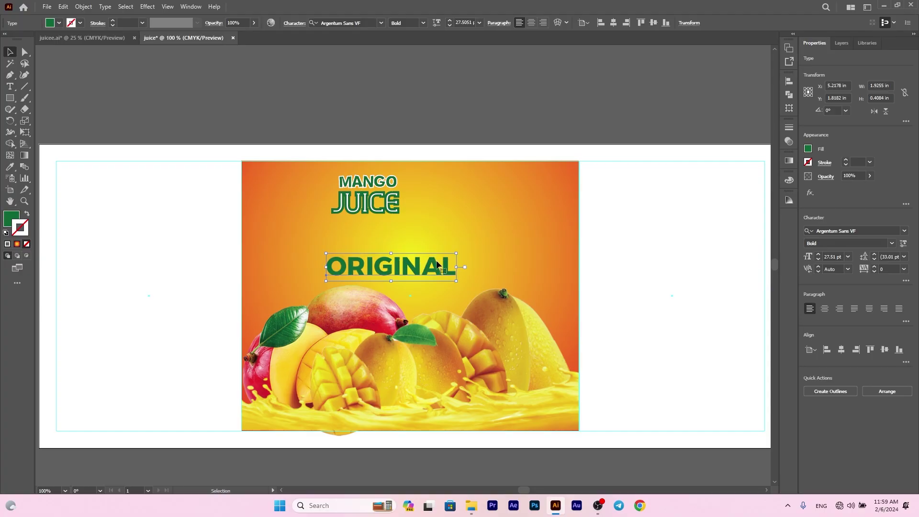
pyautogui.moveTo(455, 254); pyautogui.dragTo(435, 261)
# Add the point text "100%" and place it directly above "ORIGINAL", aligned with that word's left edge.
pyautogui.press('t')
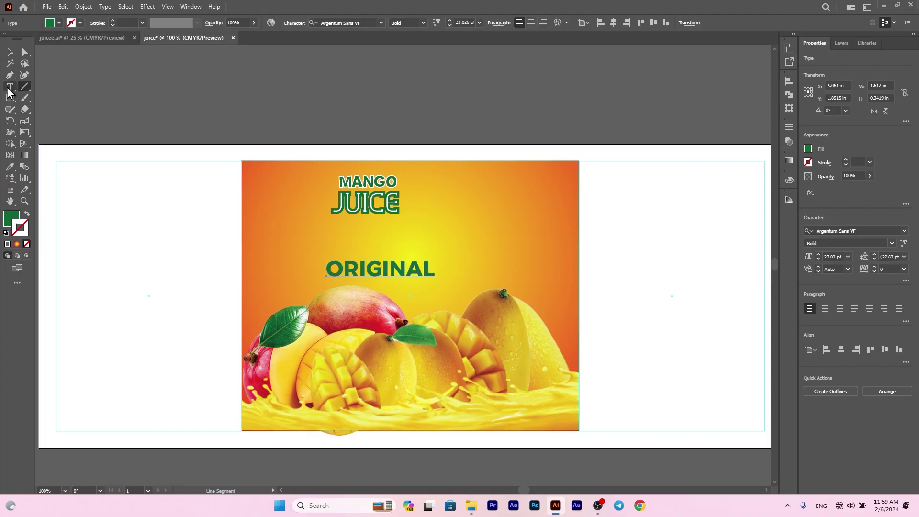
pyautogui.click(342, 242)
pyautogui.press('BackSpace')
pyautogui.write('100%')
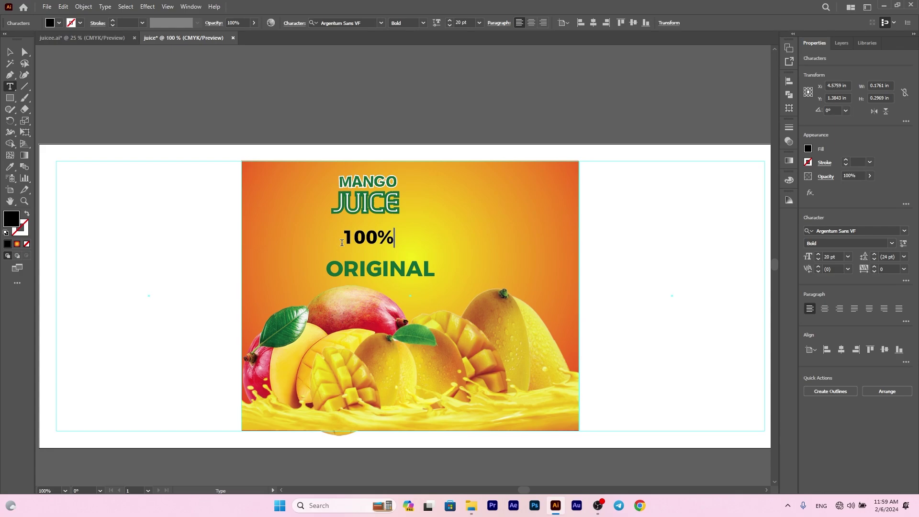
pyautogui.click(10, 52)
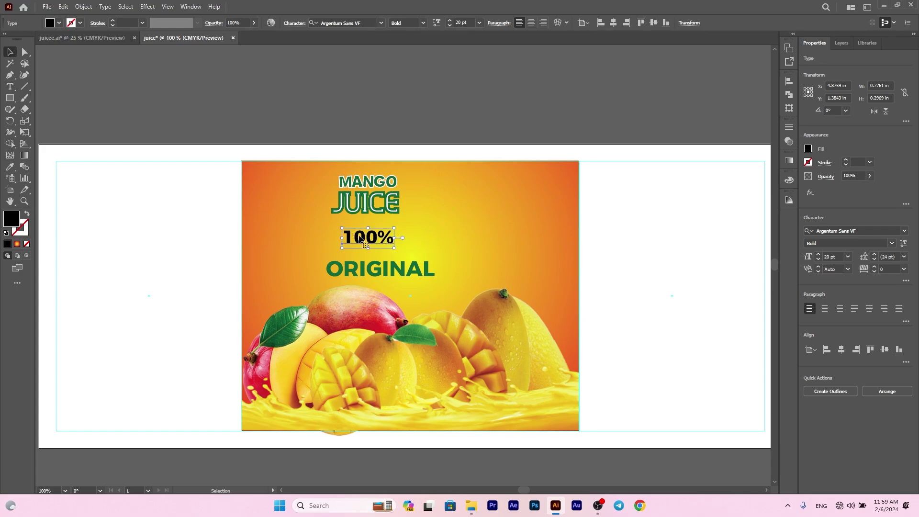
pyautogui.moveTo(360, 239)
pyautogui.mouseDown()
pyautogui.moveTo(351, 211)
pyautogui.moveTo(366, 254)
pyautogui.mouseUp()
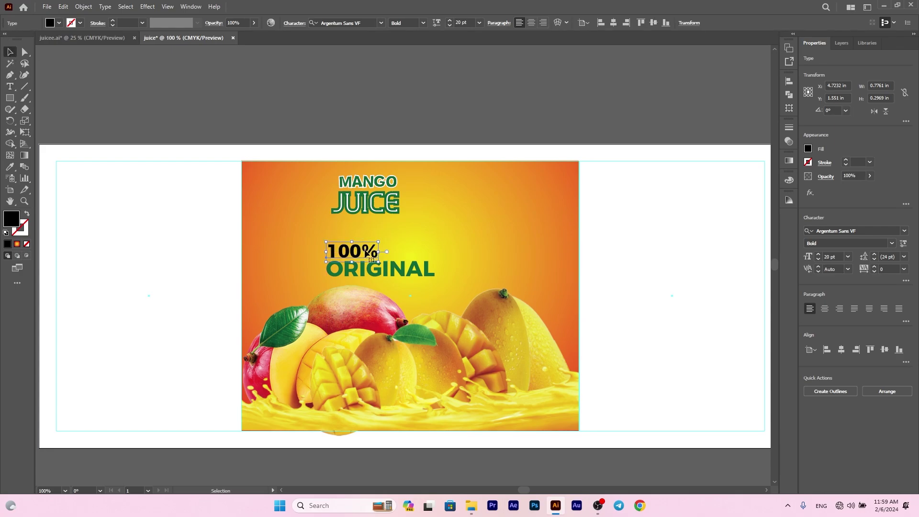
# Set the "100%" text in Explore Everyday Regular and reposition the "100%" and "ORIGINAL" lines.
pyautogui.click(904, 231)
pyautogui.click(824, 307)
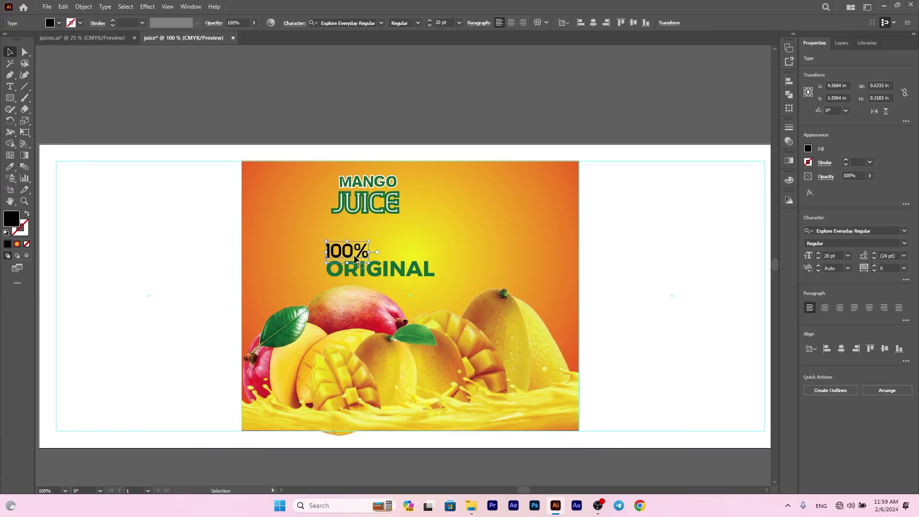
pyautogui.moveTo(340, 256); pyautogui.dragTo(355, 269)
# Enlarge "JUICE" to about 1.56 in wide, lower it above "100%" and move "MANGO" down to sit on it.
pyautogui.moveTo(367, 204); pyautogui.dragTo(436, 185)
pyautogui.moveTo(393, 212); pyautogui.dragTo(390, 215)
pyautogui.moveTo(385, 183); pyautogui.dragTo(390, 193)
# Nudge the "100%" text right, just inside the left end of "JUICE".
pyautogui.click(360, 251)
pyautogui.press('Right')
pyautogui.press('Right')
pyautogui.press('Right')
pyautogui.press('Right')
pyautogui.press('Right')
pyautogui.press('Right')
pyautogui.press('Right')
pyautogui.press('Right')
pyautogui.press('Right')
pyautogui.press('Right')
pyautogui.press('Right')
pyautogui.press('Right')
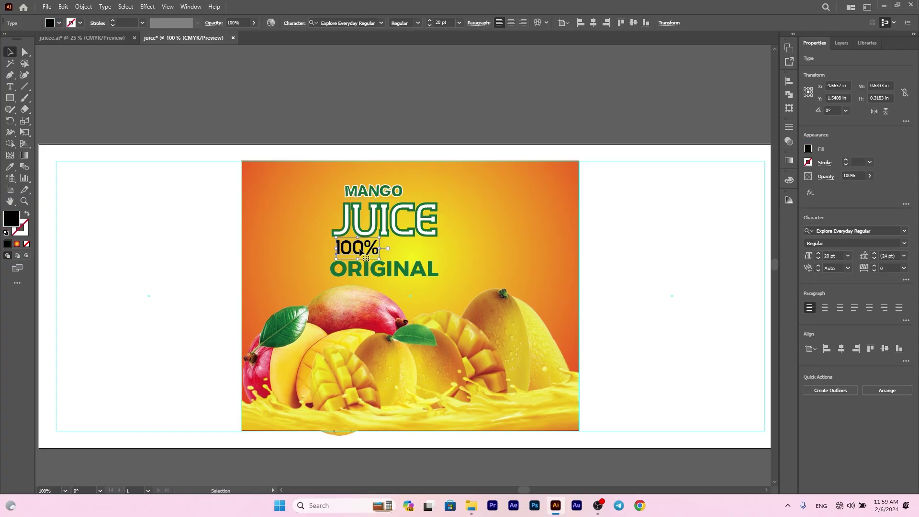
pyautogui.press('Right')
pyautogui.press('Right')
pyautogui.press('Right')
pyautogui.press('Right')
pyautogui.press('Right')
pyautogui.press('Right')
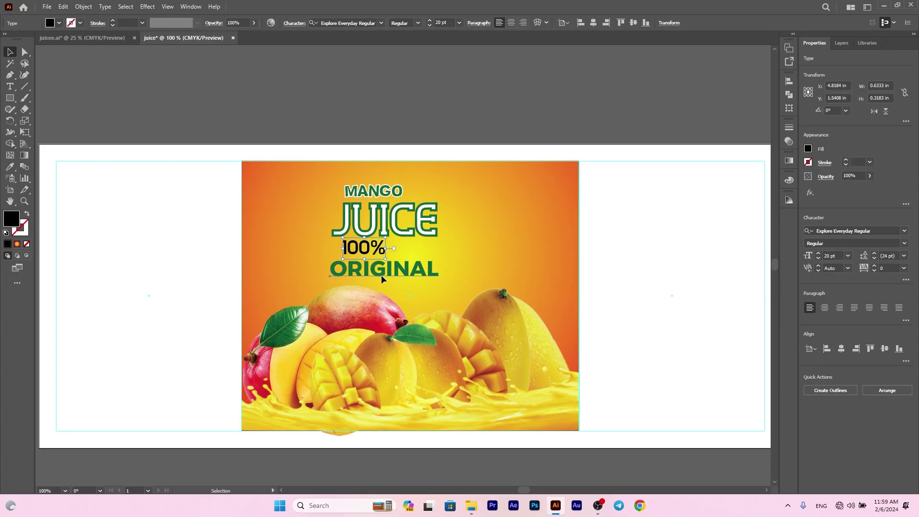
# Nudge "ORIGINAL" right, then shrink it and "100%" so both stack closely beneath "JUICE".
pyautogui.click(381, 274)
pyautogui.press('Right')
pyautogui.press('Right')
pyautogui.press('Right')
pyautogui.press('Right')
pyautogui.press('Right')
pyautogui.press('Right')
pyautogui.press('Right')
pyautogui.press('Right')
pyautogui.press('Right')
pyautogui.press('Right')
pyautogui.press('Right')
pyautogui.press('Right')
pyautogui.press('Right')
pyautogui.press('Right')
pyautogui.press('Right')
pyautogui.press('Right')
pyautogui.press('Right')
pyautogui.press('Right')
pyautogui.press('Right')
pyautogui.press('Right')
pyautogui.press('Right')
pyautogui.press('Right')
pyautogui.press('Right')
pyautogui.press('Right')
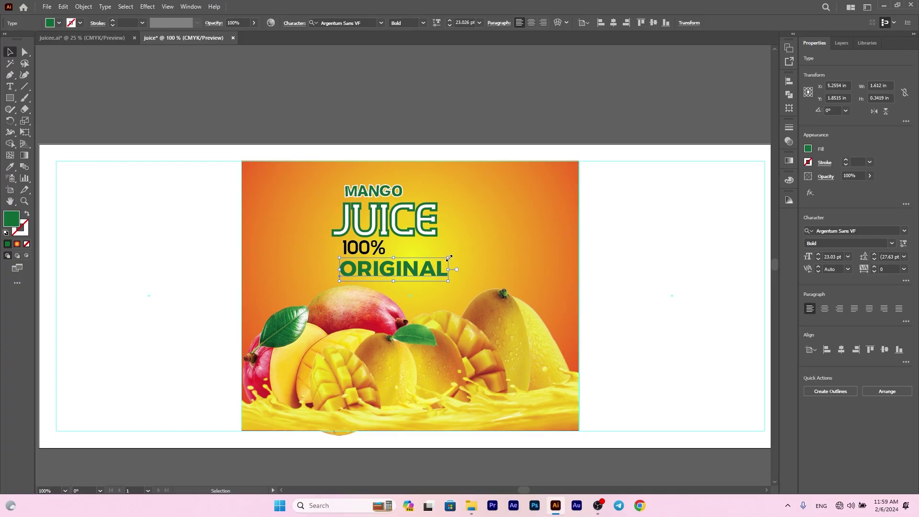
pyautogui.moveTo(449, 258); pyautogui.dragTo(425, 265)
pyautogui.moveTo(364, 250)
pyautogui.mouseDown()
pyautogui.moveTo(363, 257)
pyautogui.moveTo(378, 250)
pyautogui.moveTo(358, 259)
pyautogui.mouseUp()
# Enlarge "JUICE" to about 1.7 in wide, adjust "MANGO" slightly above it, and deselect the text.
pyautogui.click(424, 209)
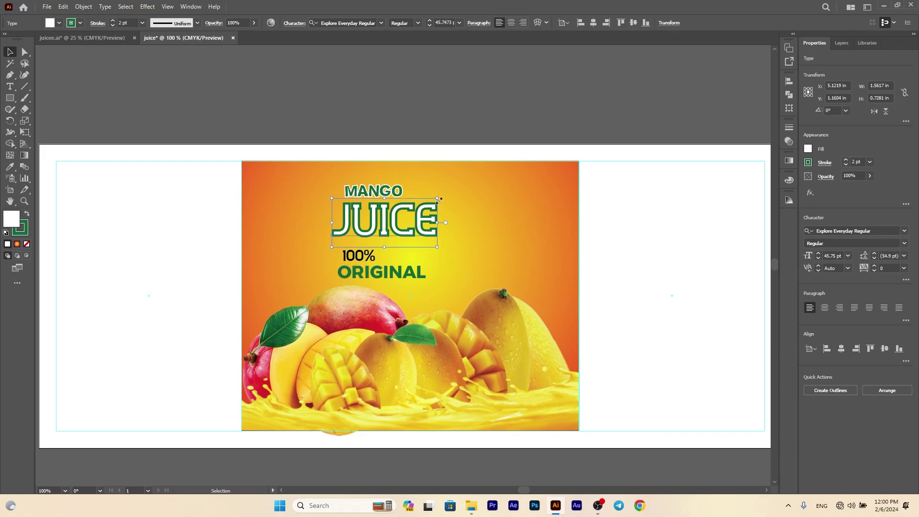
pyautogui.moveTo(438, 198); pyautogui.dragTo(448, 204)
pyautogui.click(375, 186)
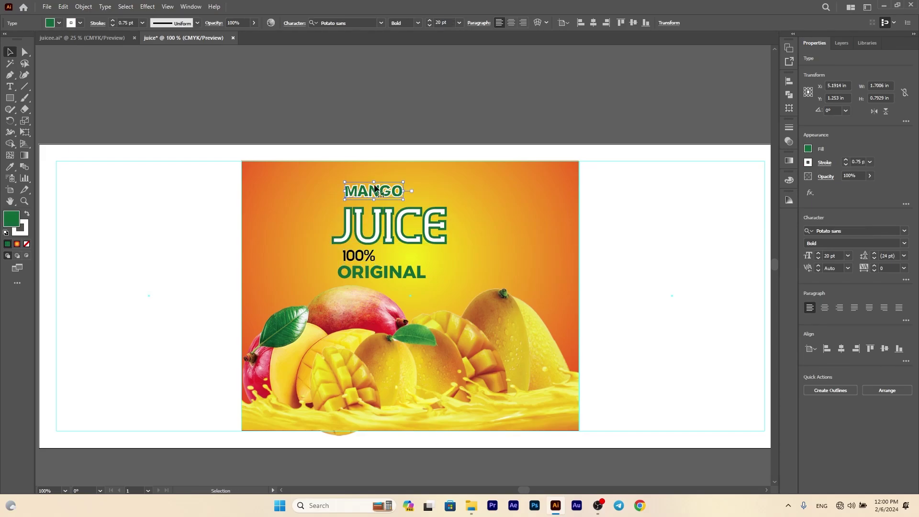
pyautogui.moveTo(375, 186); pyautogui.dragTo(375, 188)
pyautogui.click(358, 130)
pyautogui.scroll(1, 370, 233)
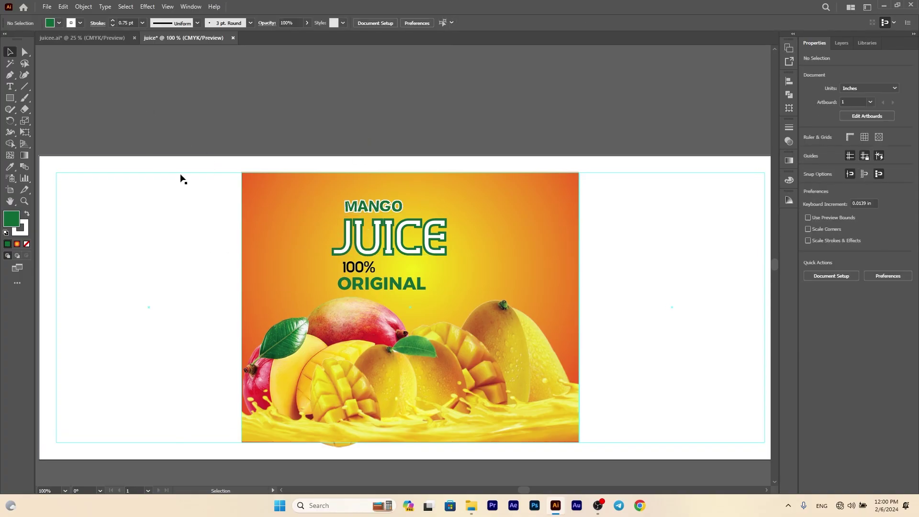
pyautogui.click(78, 38)
pyautogui.click(185, 36)
pyautogui.scroll(-1, 325, 328)
pyautogui.scroll(-2, 325, 329)
pyautogui.keyDown('alt'); pyautogui.scroll(-4, 325, 330); pyautogui.keyUp('alt')
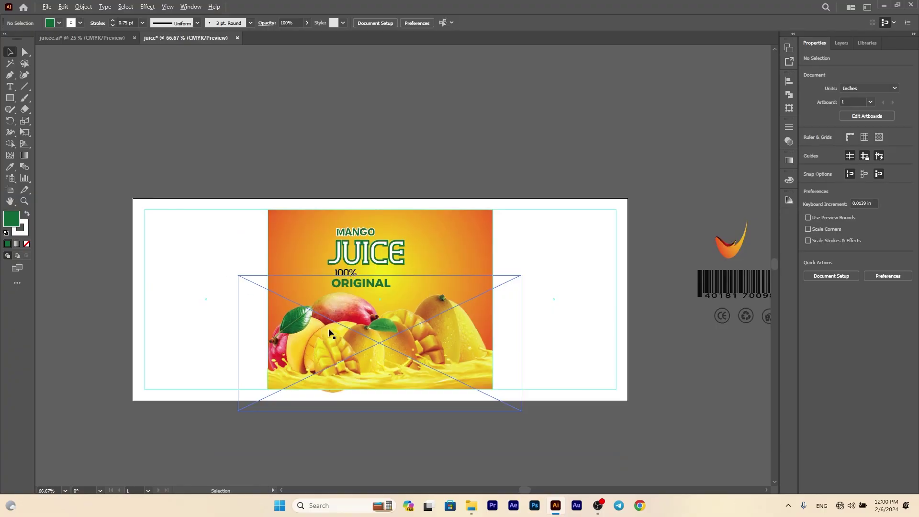
pyautogui.keyDown('alt'); pyautogui.scroll(2, 496, 329); pyautogui.keyUp('alt')
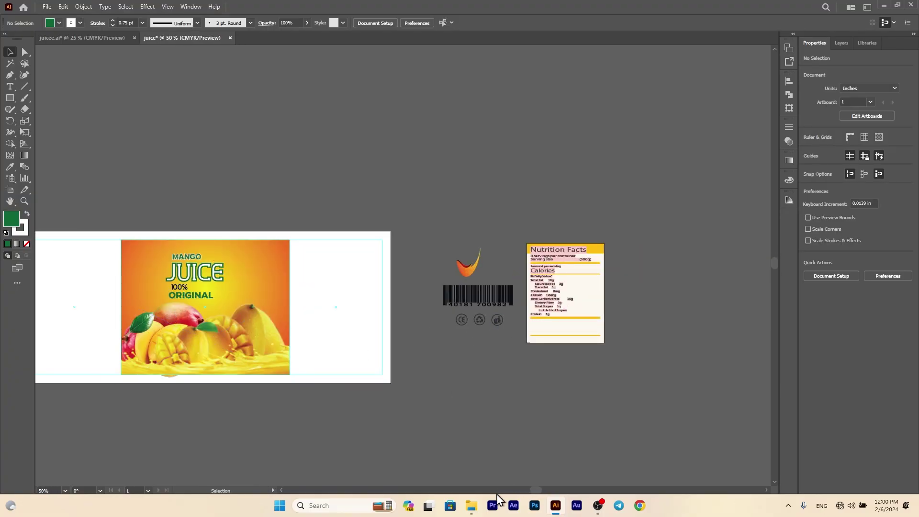
# Move the green leaf group onto the front panel, shrink it to about 0.27 in wide beside "100%", and duplicate it.
pyautogui.moveTo(222, 278); pyautogui.dragTo(311, 283)
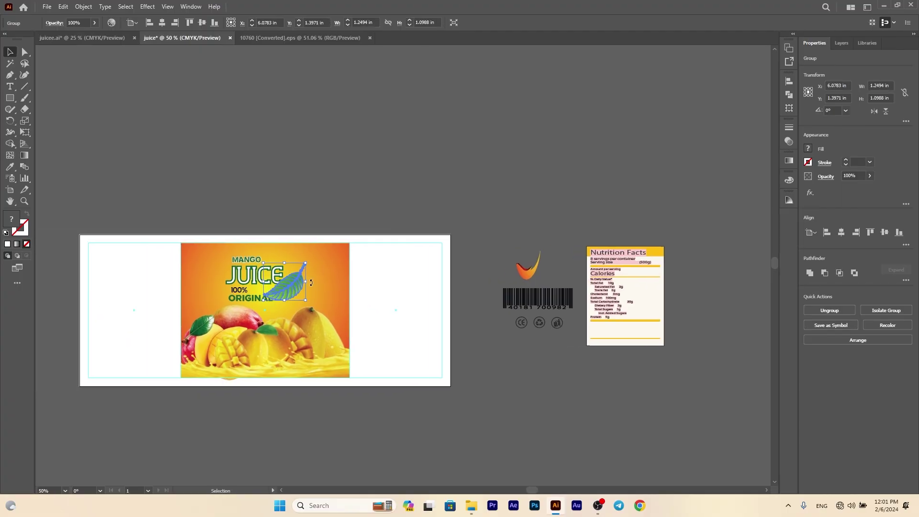
pyautogui.keyDown('alt'); pyautogui.scroll(4, 311, 283); pyautogui.keyUp('alt')
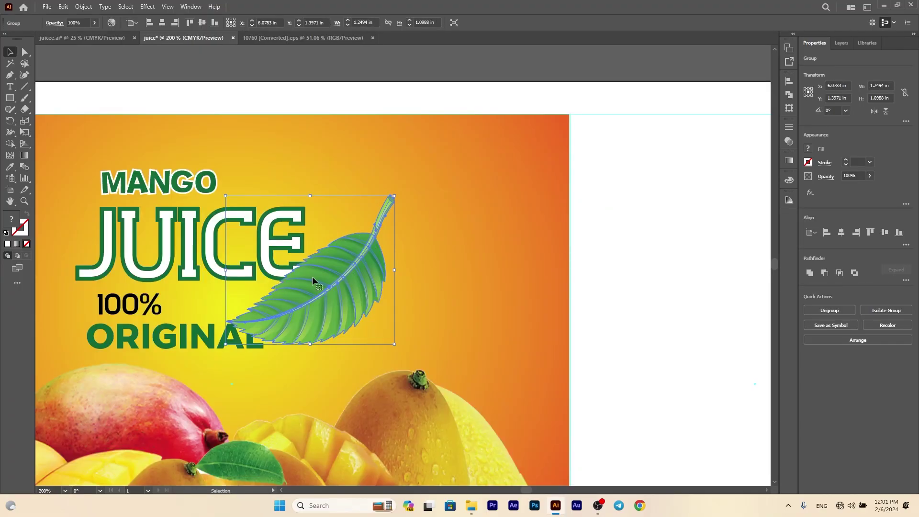
pyautogui.moveTo(392, 197); pyautogui.dragTo(236, 308)
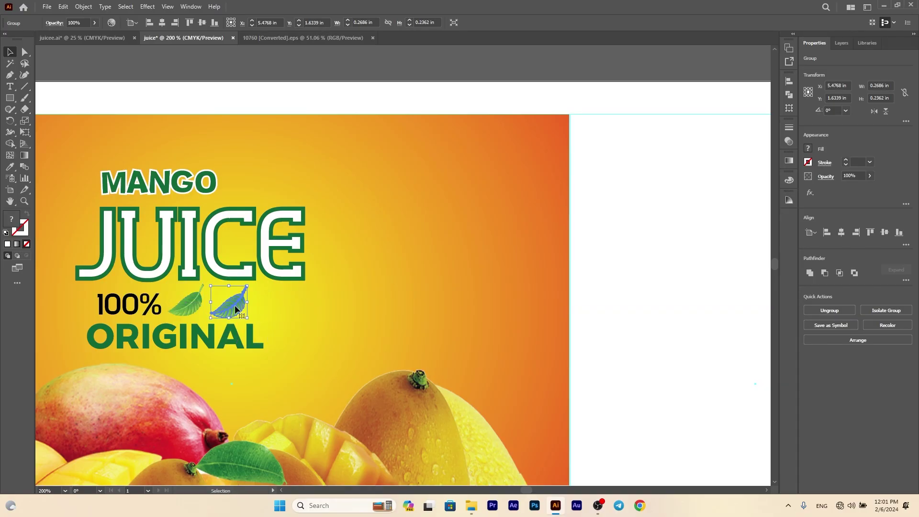
# Flip the second leaf horizontally, place a copy of it beside "MANGO", and deselect it.
pyautogui.click(876, 113)
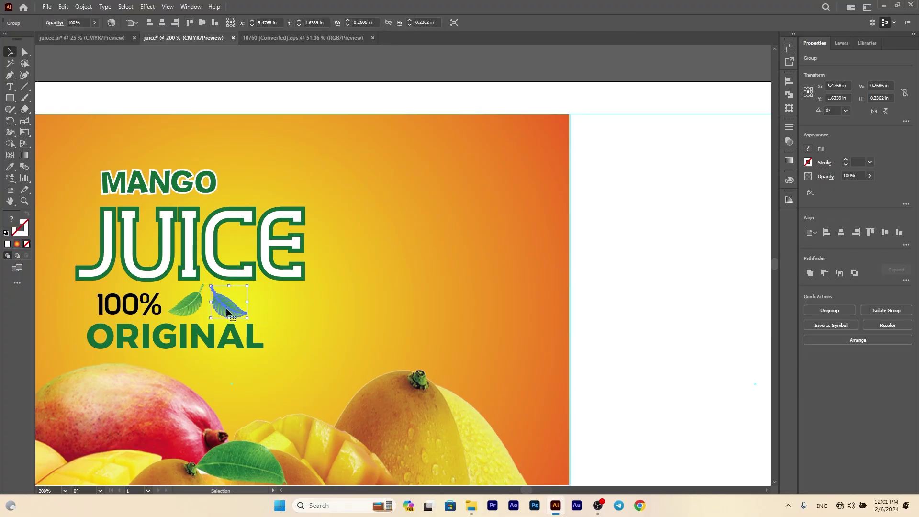
pyautogui.keyDown('alt'); pyautogui.moveTo(225, 311); pyautogui.dragTo(243, 190); pyautogui.keyUp('alt')
pyautogui.click(268, 110)
# Switch to File Explorer and place the pngegg (96) mango image from Downloads beside the title, about 1.36 in wide.
pyautogui.scroll(1, 229, 182)
pyautogui.scroll(-1, 218, 193)
pyautogui.scroll(-2, 216, 194)
pyautogui.moveTo(156, 263); pyautogui.dragTo(270, 244)
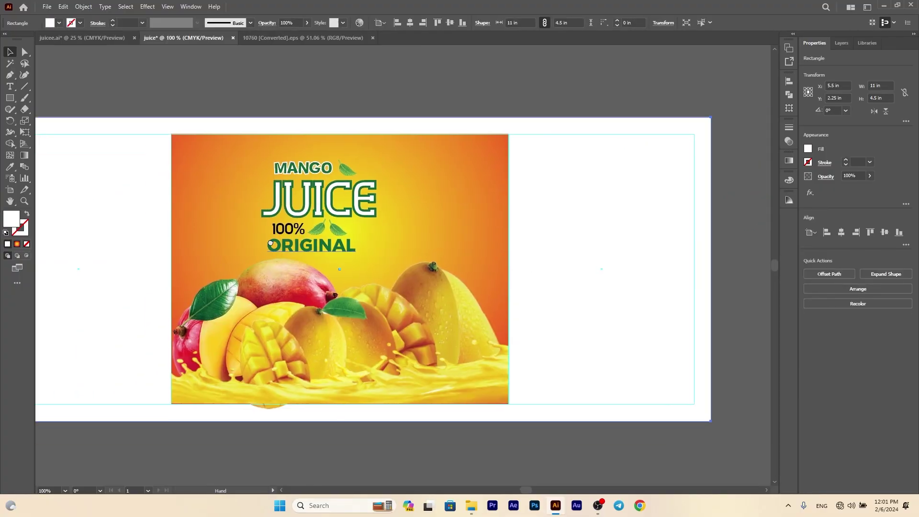
pyautogui.hotkey('alt', 'Tab')
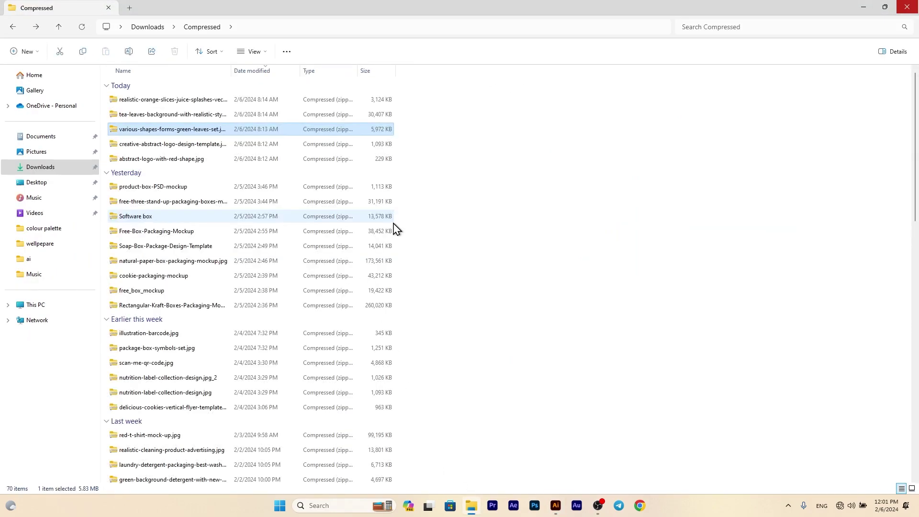
pyautogui.hotkey('alt', 'Left')
pyautogui.moveTo(240, 103); pyautogui.dragTo(334, 274)
pyautogui.moveTo(405, 230); pyautogui.dragTo(454, 128)
pyautogui.hotkey('ctrl', 'z')
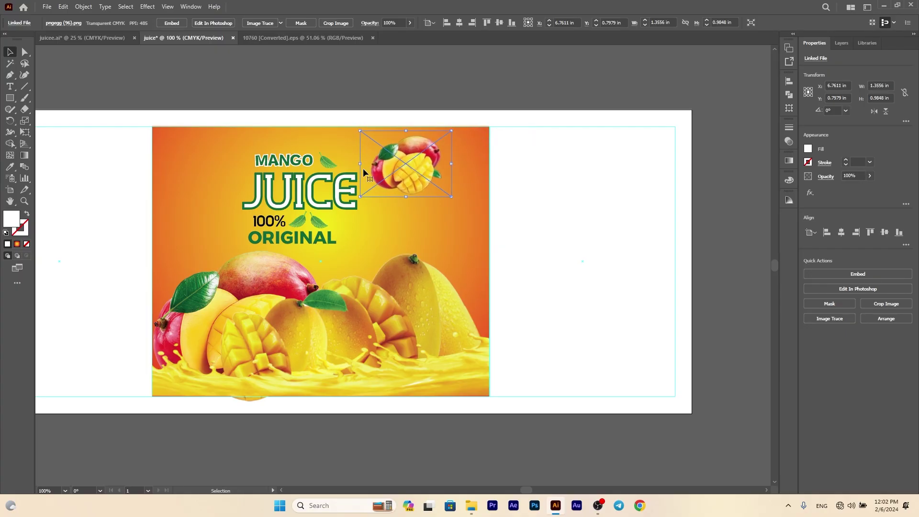
# Move the new mango image to the front panel's upper-right corner and enlarge it to about 1.99 in wide.
pyautogui.moveTo(402, 168); pyautogui.dragTo(429, 160)
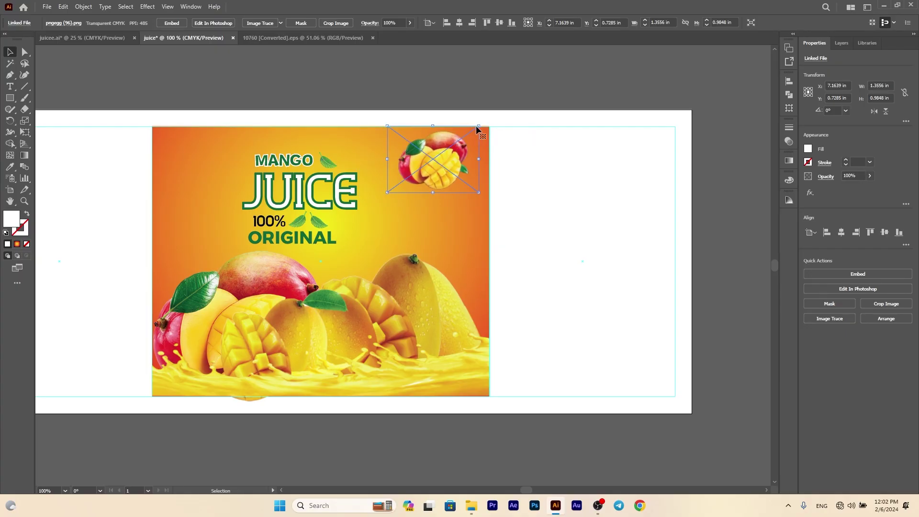
pyautogui.moveTo(479, 126); pyautogui.dragTo(529, 96)
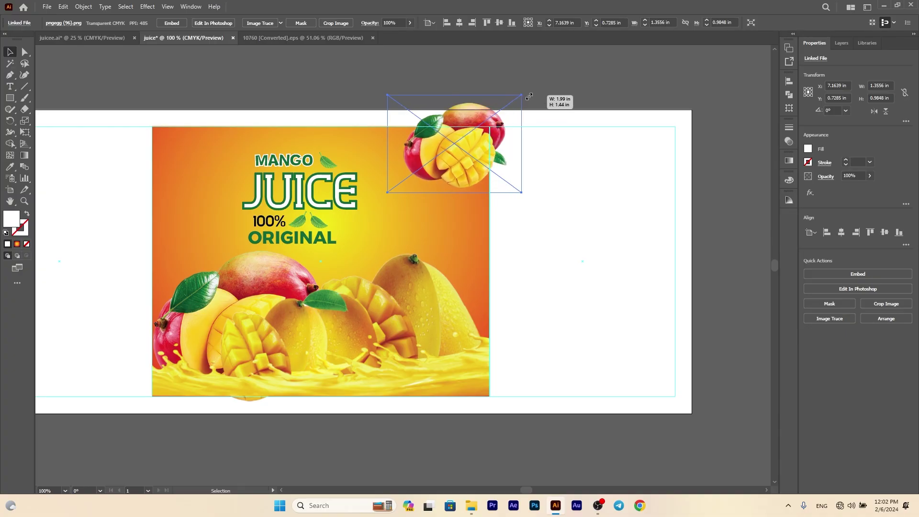
pyautogui.click(545, 91)
pyautogui.scroll(-1, 541, 135)
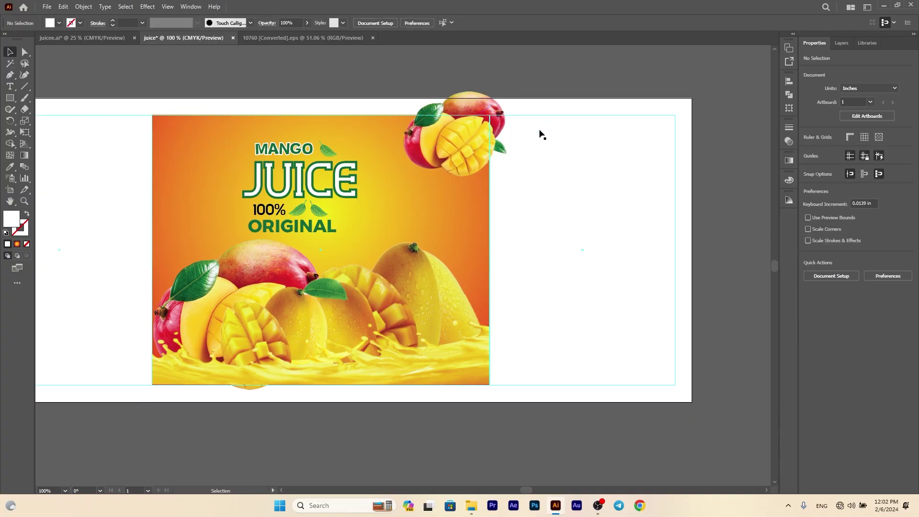
# Place the pngegg (95) mango image from Downloads and shrink it into the front panel's upper-left corner.
pyautogui.click(471, 506)
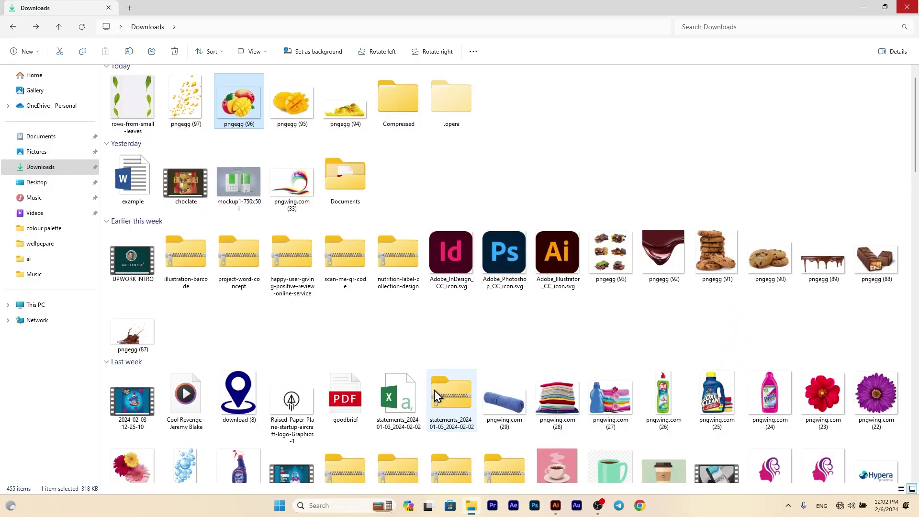
pyautogui.click(555, 505)
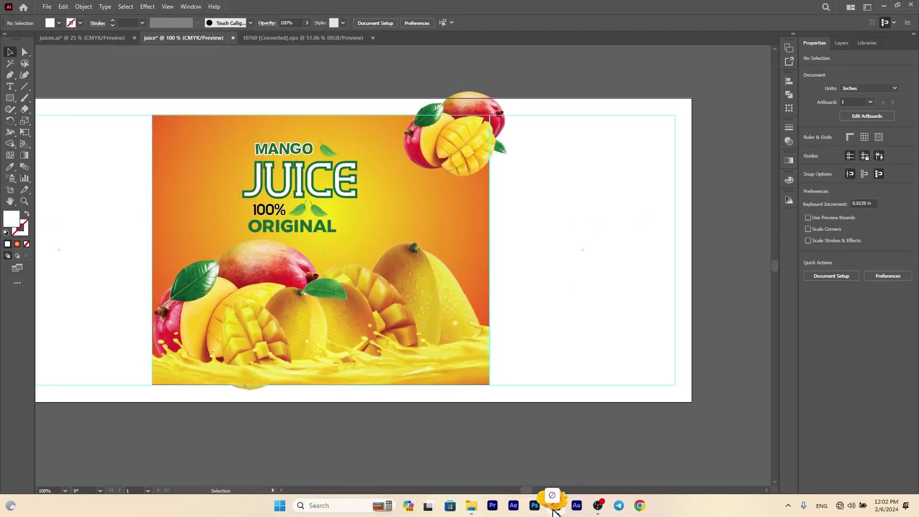
pyautogui.moveTo(190, 189); pyautogui.dragTo(189, 190)
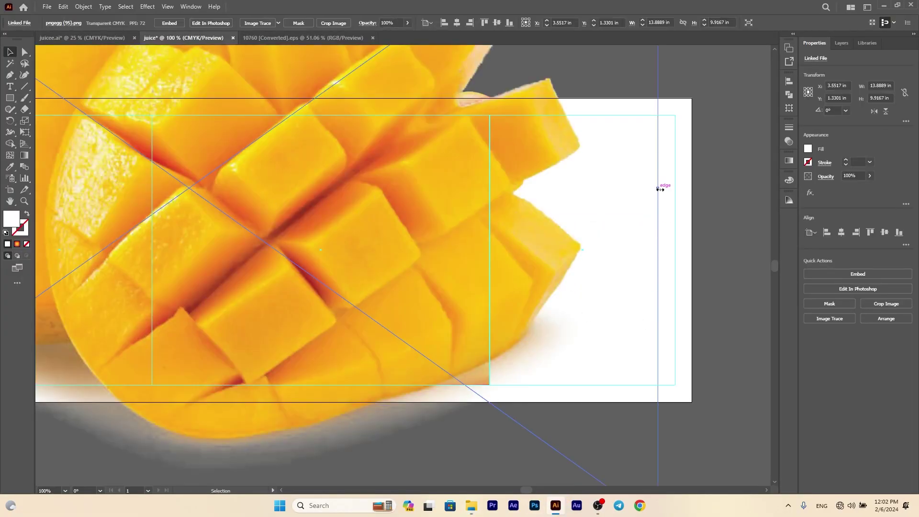
pyautogui.moveTo(625, 189); pyautogui.dragTo(257, 189)
pyautogui.moveTo(219, 149)
pyautogui.mouseDown()
pyautogui.moveTo(208, 151)
pyautogui.moveTo(216, 141)
pyautogui.mouseUp()
pyautogui.click(254, 145)
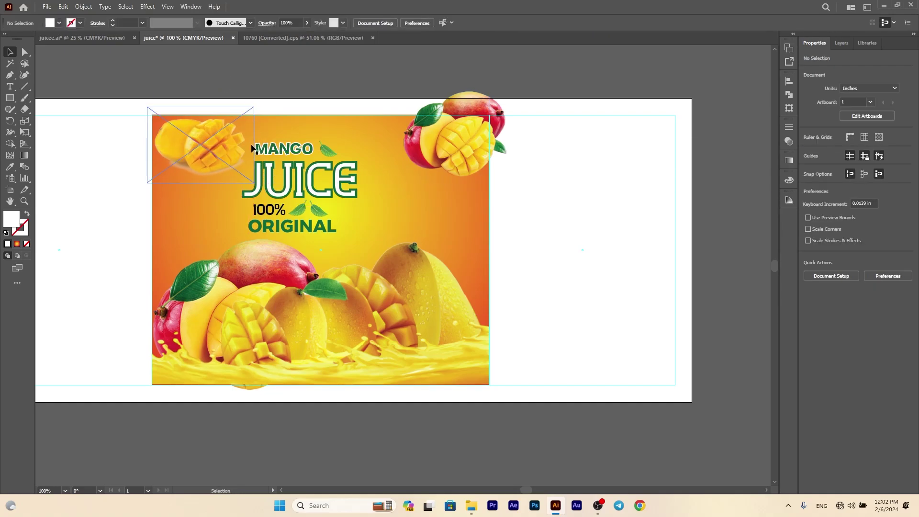
# Draw a 5 by 4.5 in rectangle covering the front panel's width and the full label height.
pyautogui.scroll(1, 281, 147)
pyautogui.click(441, 127)
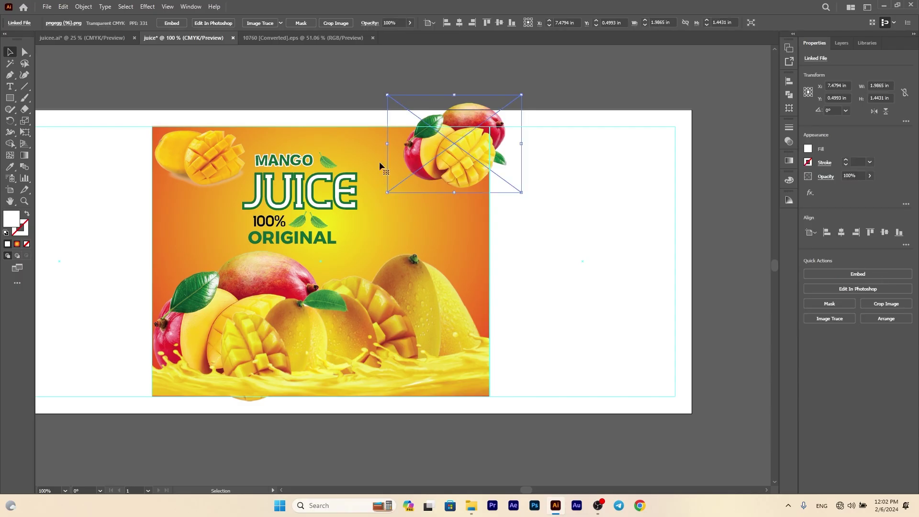
pyautogui.click(9, 97)
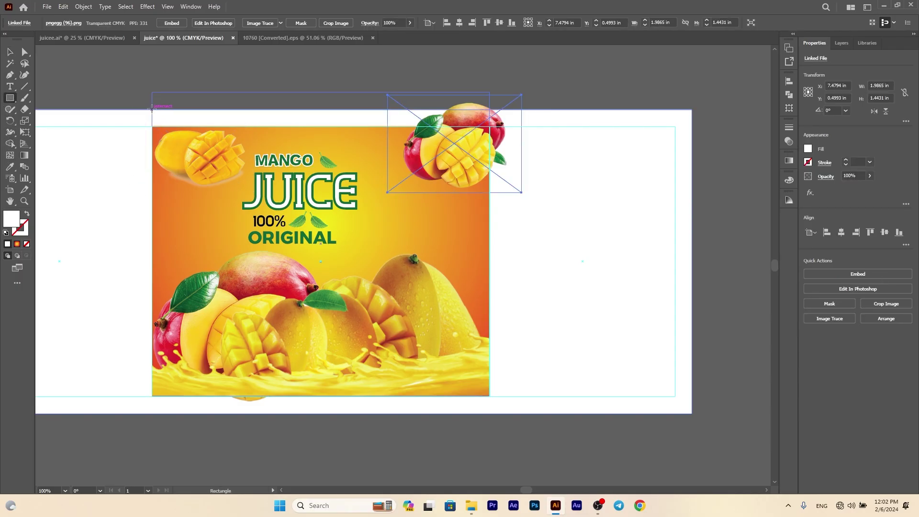
pyautogui.moveTo(152, 108)
pyautogui.mouseDown()
pyautogui.moveTo(440, 404)
pyautogui.moveTo(498, 406)
pyautogui.moveTo(489, 413)
pyautogui.mouseUp()
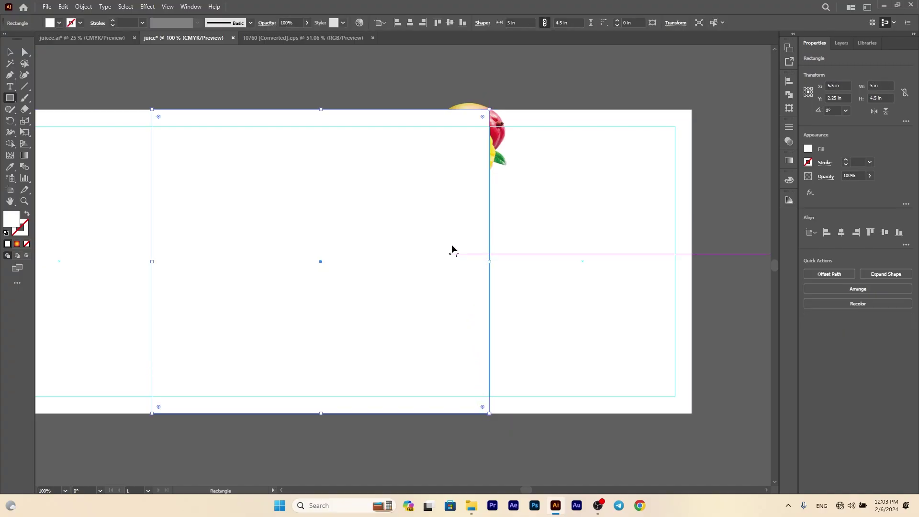
pyautogui.click(497, 134)
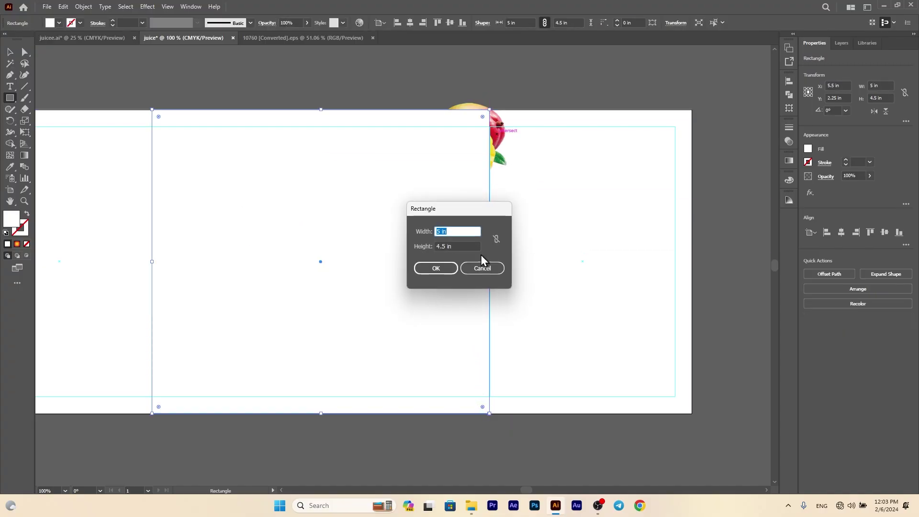
pyautogui.click(483, 268)
pyautogui.press('v')
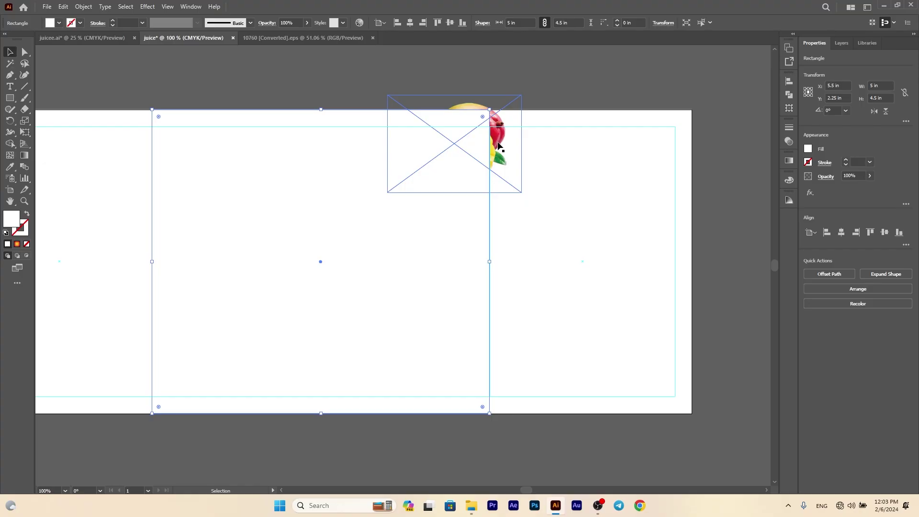
# Clip the upper-right mango image to the front-panel rectangle with a clipping mask.
pyautogui.keyDown('shift'); pyautogui.click(497, 146); pyautogui.keyUp('shift')
pyautogui.rightClick(410, 168)
pyautogui.click(463, 259)
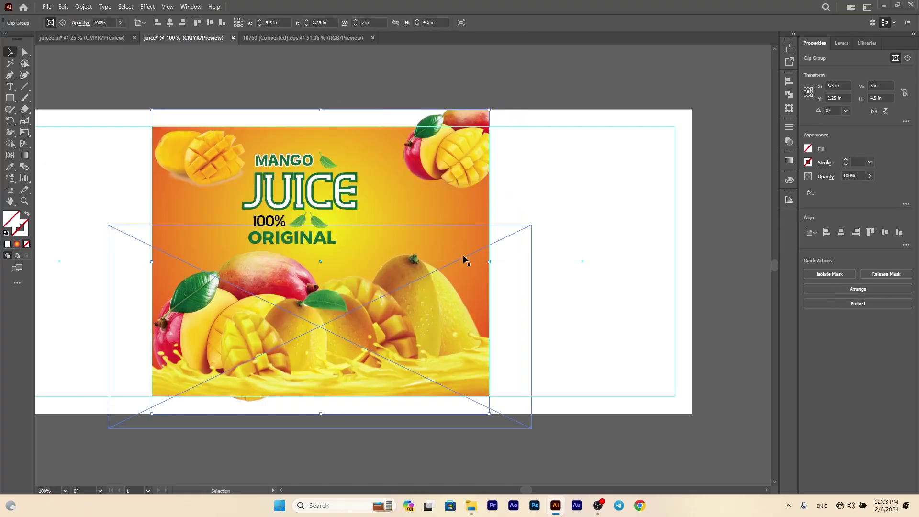
# Shrink the upper-left sliced mango image to about 0.72 in wide and place it beside the "ORIGINAL" text.
pyautogui.click(257, 78)
pyautogui.scroll(1, 239, 124)
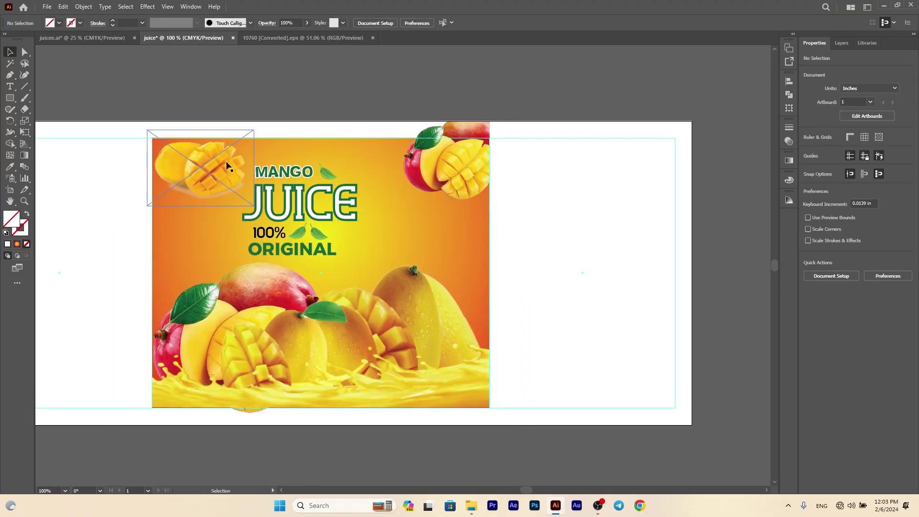
pyautogui.click(149, 129)
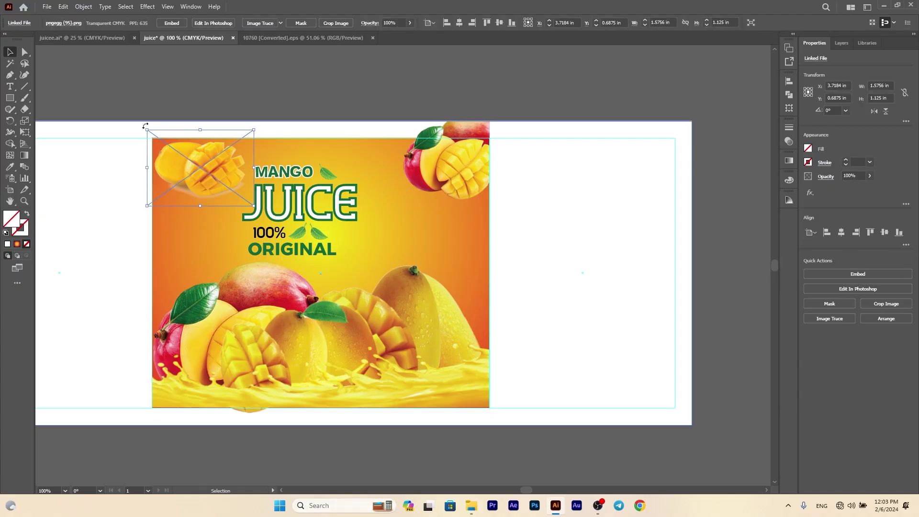
pyautogui.moveTo(149, 129); pyautogui.dragTo(350, 236)
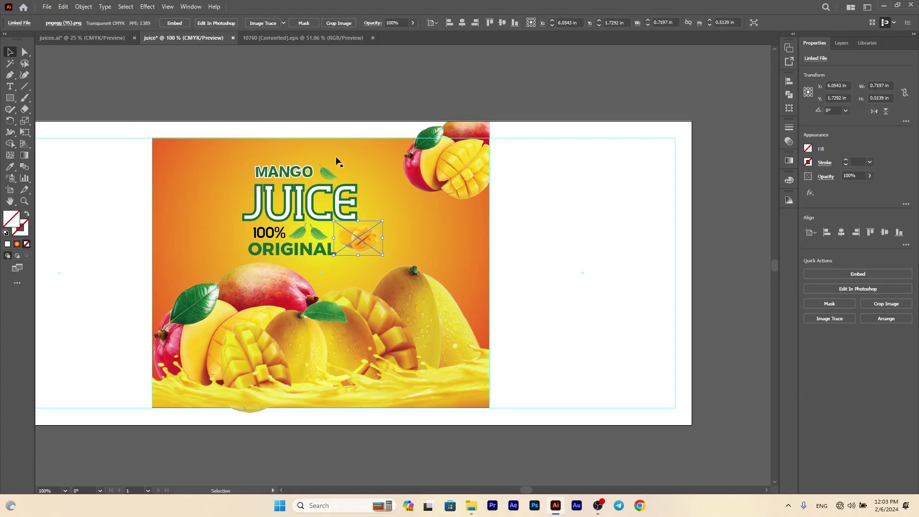
pyautogui.click(327, 96)
# Redraw the front panel's radial gradient with its yellow centre behind the title text and a shorter radius toward the upper left.
pyautogui.click(354, 277)
pyautogui.click(24, 155)
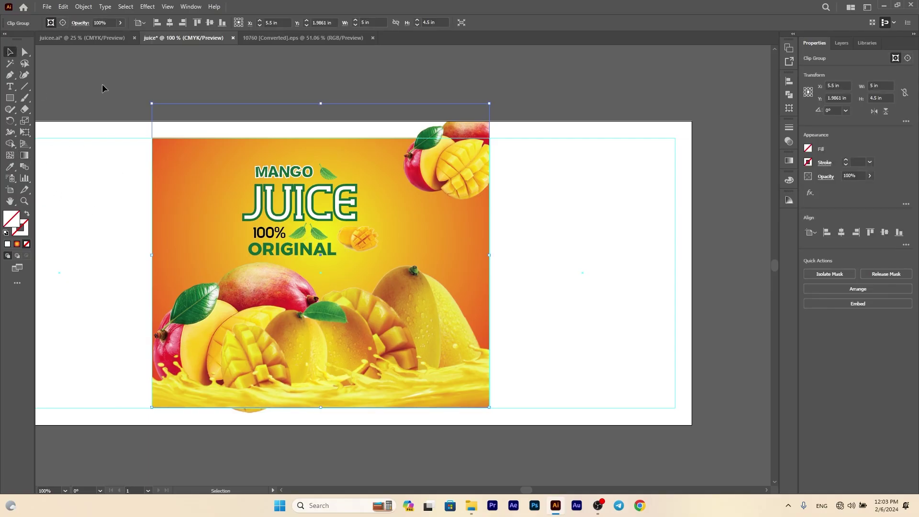
pyautogui.click(181, 165)
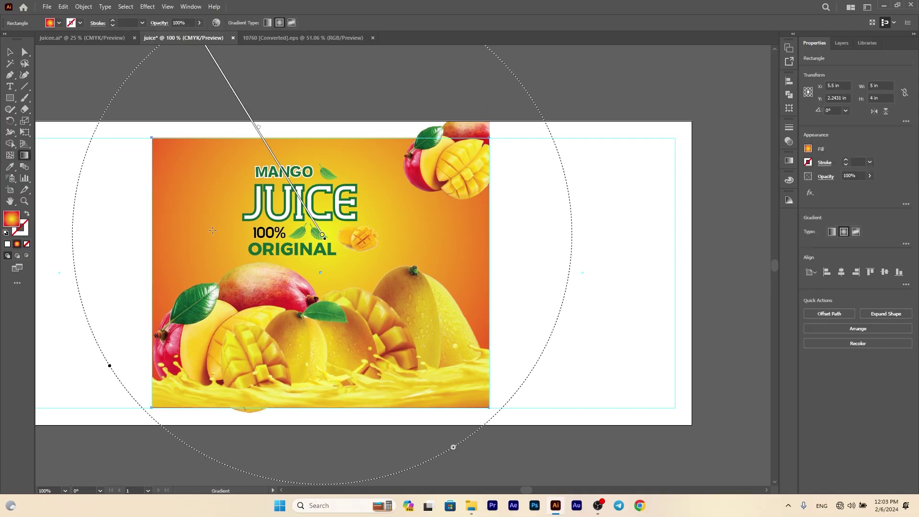
pyautogui.moveTo(228, 245); pyautogui.dragTo(131, 103)
pyautogui.moveTo(283, 226); pyautogui.dragTo(199, 85)
pyautogui.press('v')
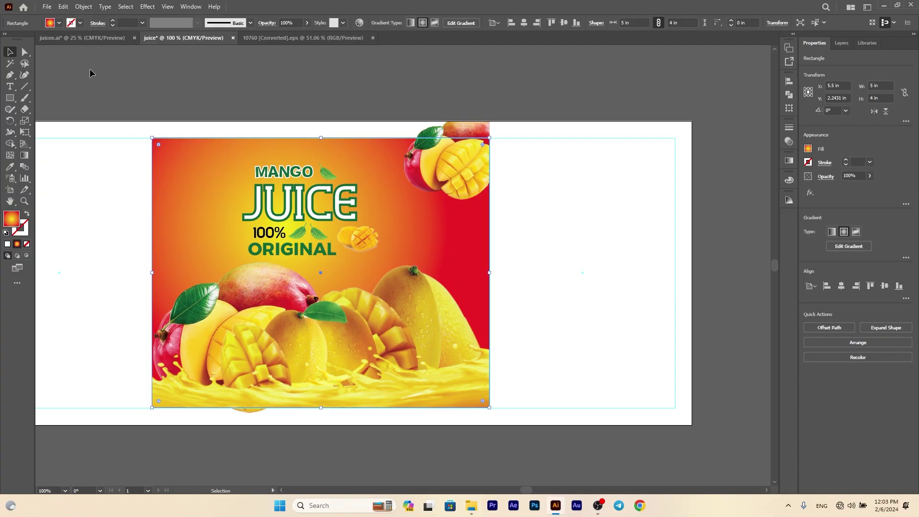
pyautogui.click(357, 227)
pyautogui.moveTo(358, 228)
pyautogui.mouseDown()
pyautogui.moveTo(226, 183)
pyautogui.moveTo(381, 174)
pyautogui.moveTo(372, 251)
pyautogui.moveTo(451, 246)
pyautogui.moveTo(363, 244)
pyautogui.mouseUp()
pyautogui.click(328, 119)
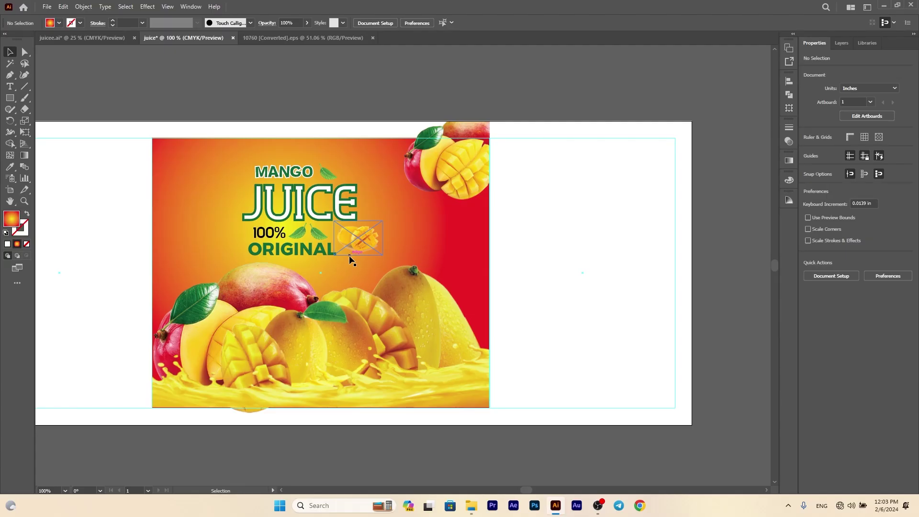
# Fill the 11 by 4.5 in background rectangle with the gradient sampled from the front panel using the Eyedropper.
pyautogui.click(365, 127)
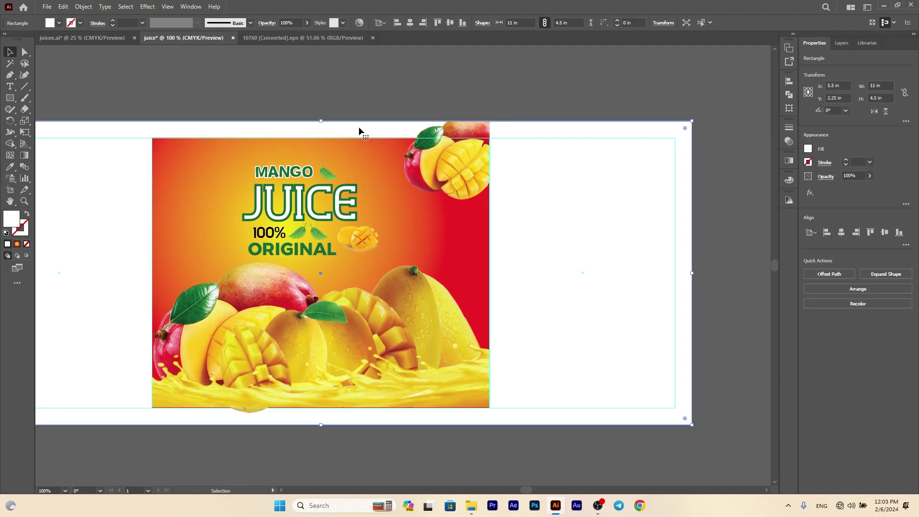
pyautogui.click(9, 166)
pyautogui.click(183, 163)
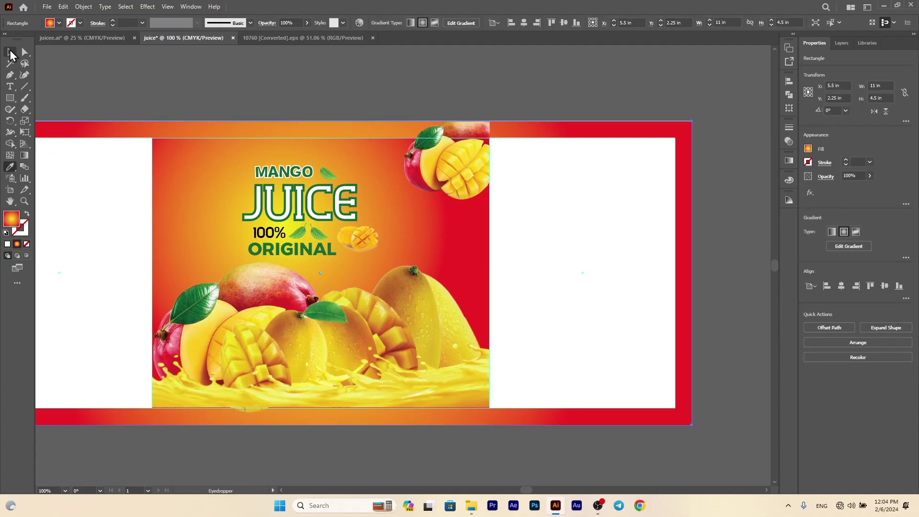
pyautogui.click(10, 53)
pyautogui.click(242, 96)
pyautogui.scroll(2, 242, 99)
pyautogui.scroll(-1, 242, 99)
pyautogui.scroll(-3, 341, 220)
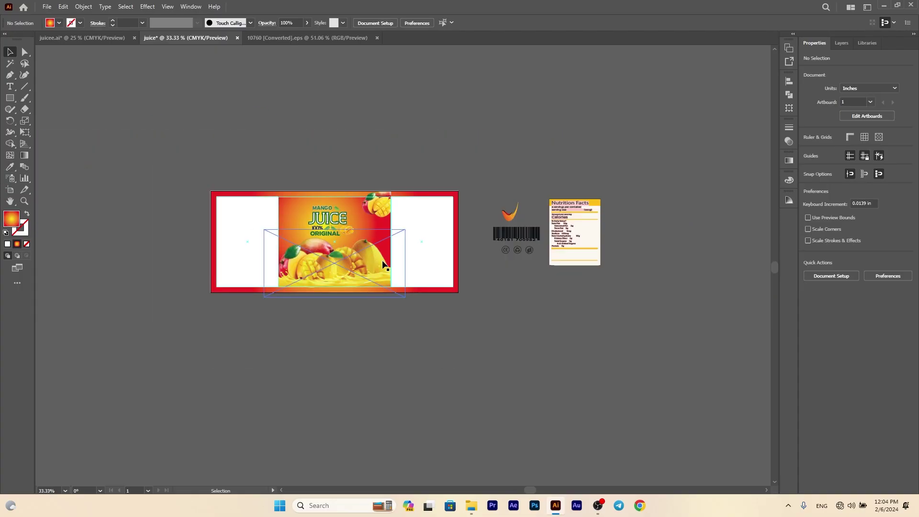
pyautogui.scroll(1, 382, 265)
pyautogui.click(26, 155)
pyautogui.click(298, 264)
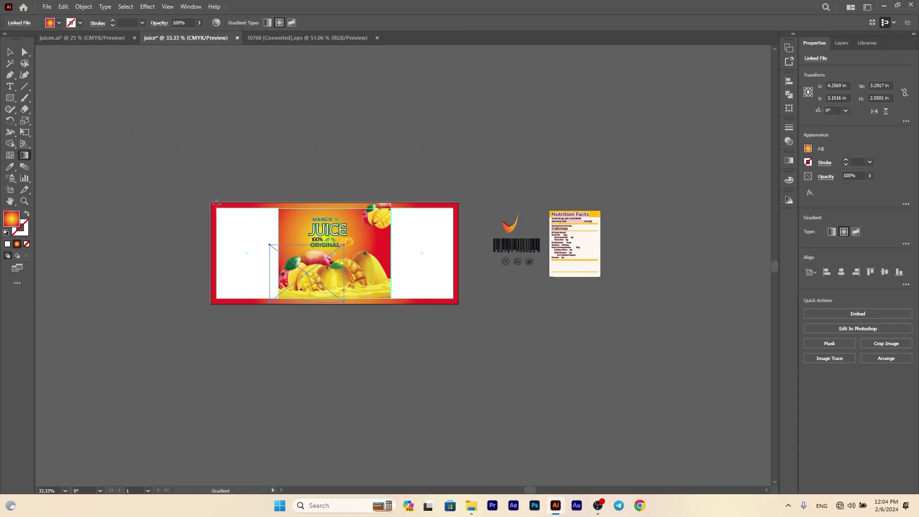
pyautogui.click(8, 54)
pyautogui.click(292, 129)
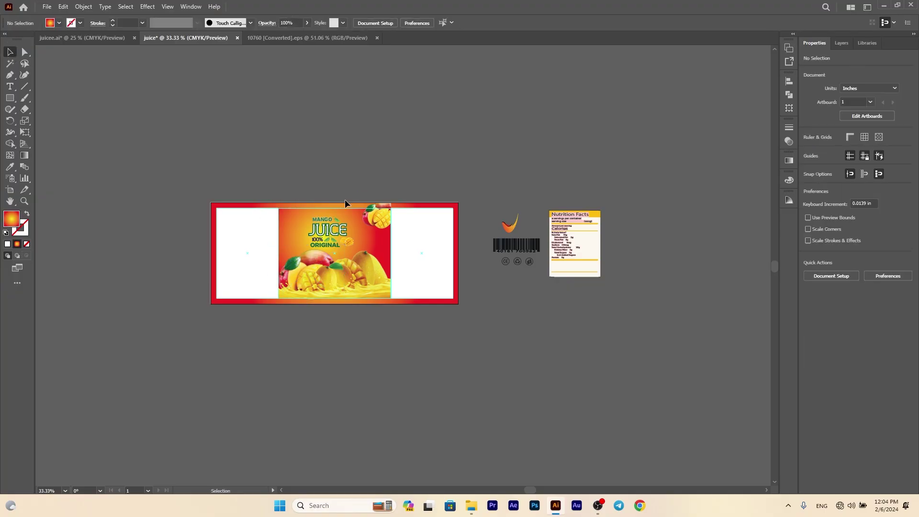
# Copy the small leaf beside "100%" to the front panel's upper-left corner and enlarge the copy to about 1.19 in wide.
pyautogui.scroll(-1, 348, 239)
pyautogui.scroll(1, 348, 246)
pyautogui.scroll(3, 348, 245)
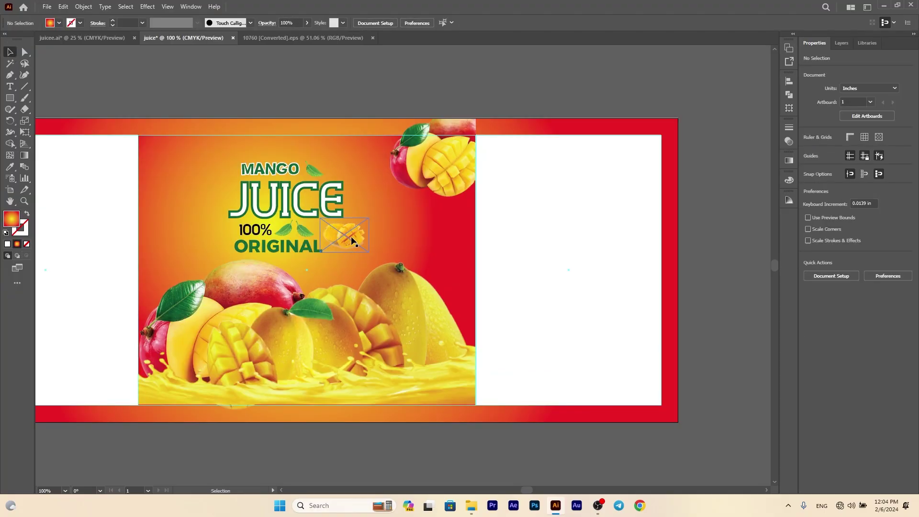
pyautogui.click(300, 231)
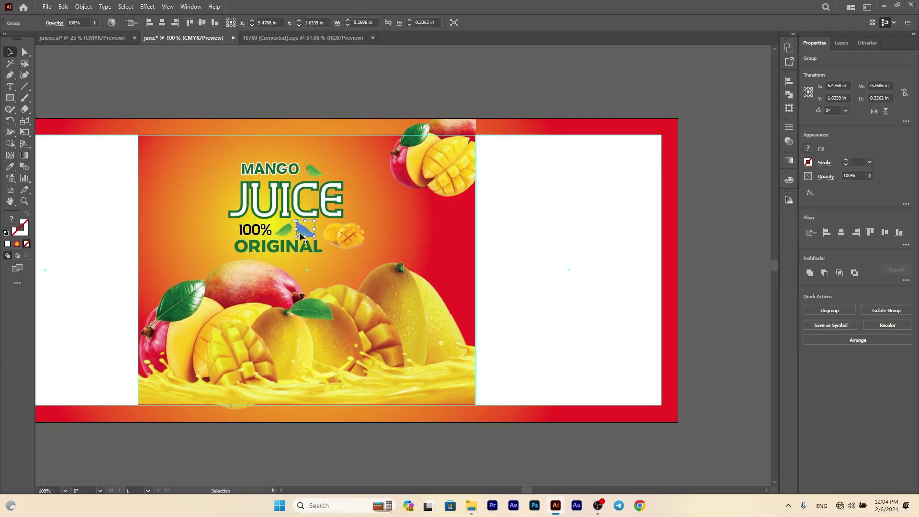
pyautogui.moveTo(299, 232); pyautogui.dragTo(131, 131)
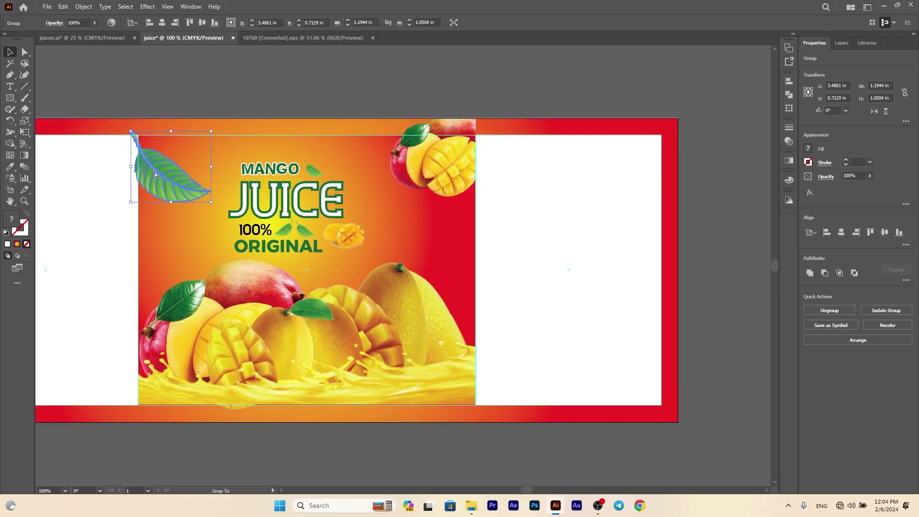
# Add a horizontally flipped large leaf above the "MANGO" text and a small leaf copy left of "100%".
pyautogui.moveTo(154, 161); pyautogui.dragTo(190, 219)
pyautogui.click(875, 111)
pyautogui.click(874, 113)
pyautogui.click(183, 84)
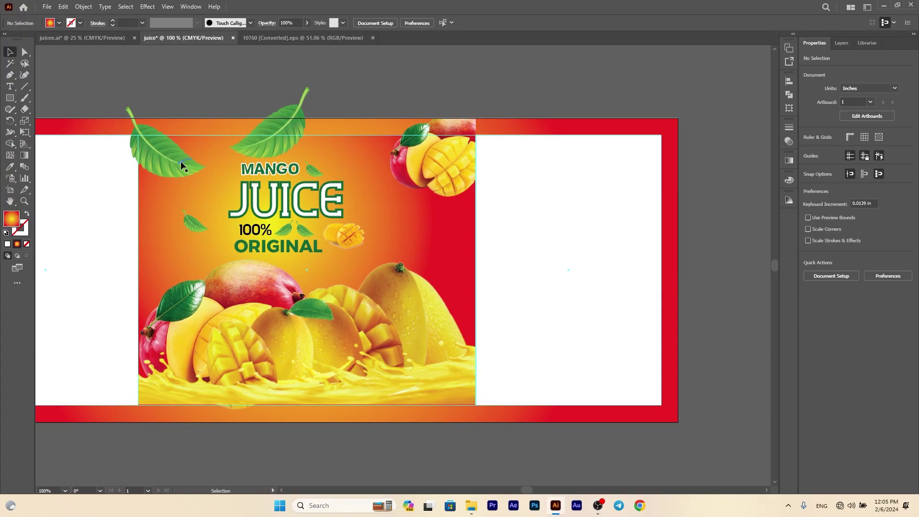
# Copy the large upper-left leaf down to the front panel's left edge above the mangoes and flip the copy vertically.
pyautogui.click(178, 161)
pyautogui.moveTo(178, 161); pyautogui.dragTo(166, 258)
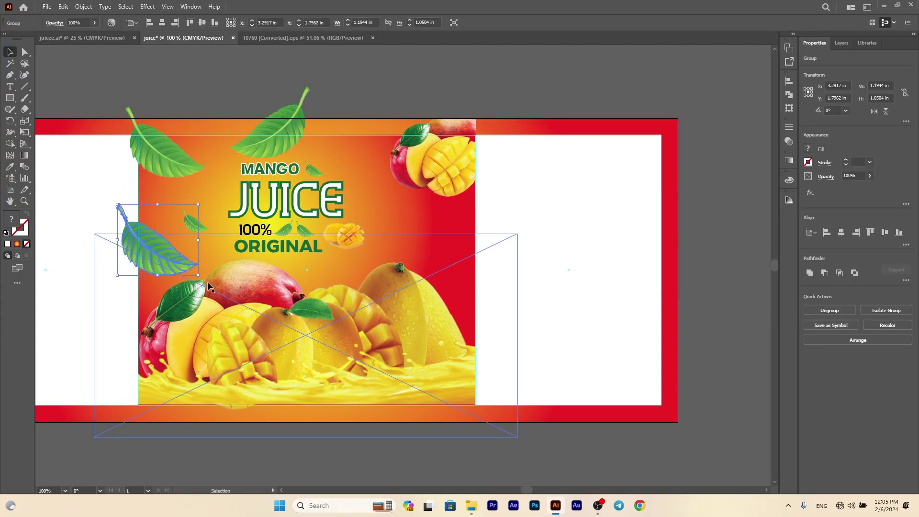
pyautogui.click(886, 111)
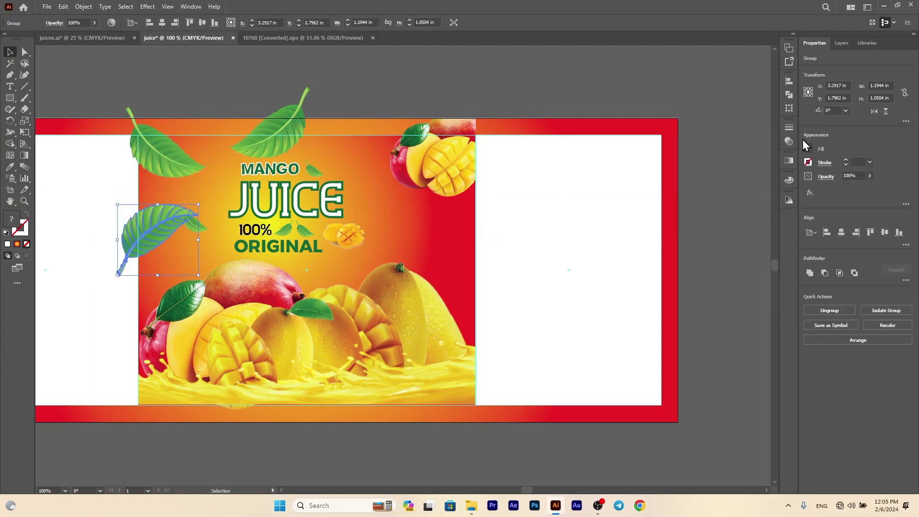
pyautogui.moveTo(165, 222); pyautogui.dragTo(163, 243)
pyautogui.click(205, 97)
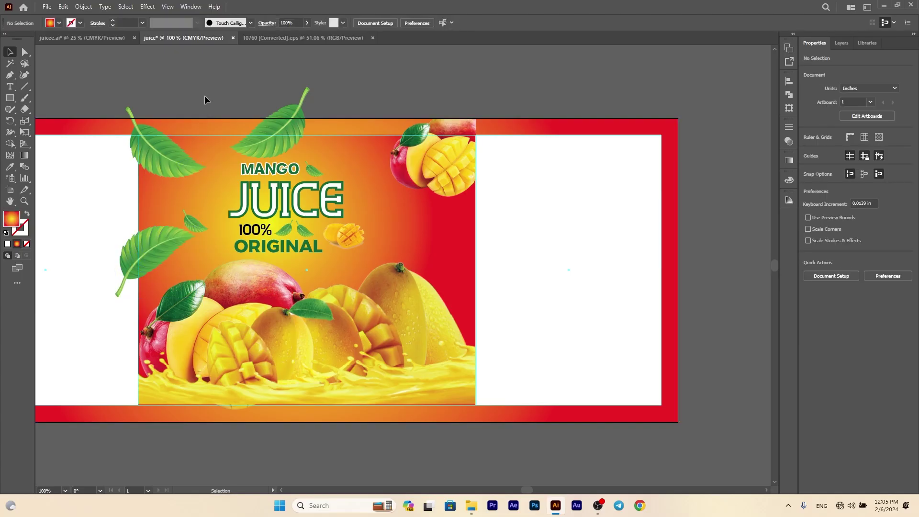
# Draw a 5 by 4.5 in rectangle over the front panel, spanning the full label height.
pyautogui.click(10, 99)
pyautogui.moveTo(137, 118); pyautogui.dragTo(475, 421)
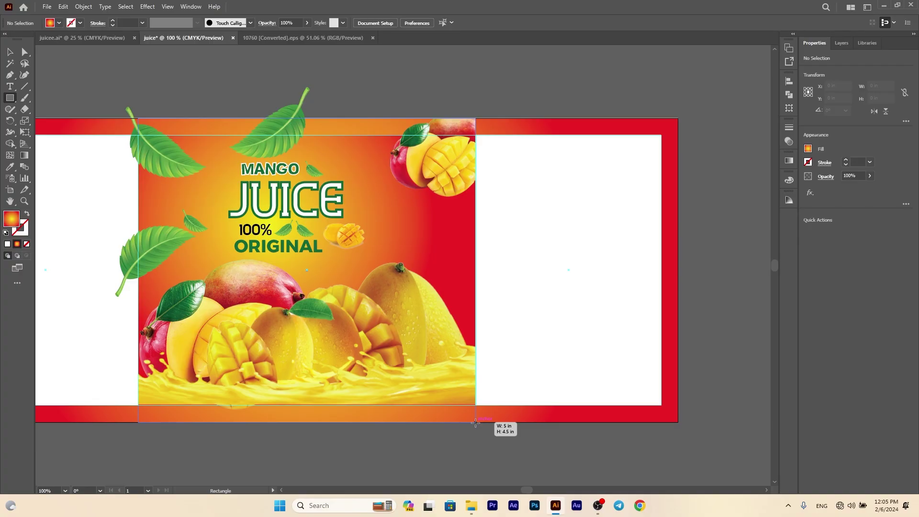
pyautogui.moveTo(475, 422); pyautogui.dragTo(475, 422)
pyautogui.press('v')
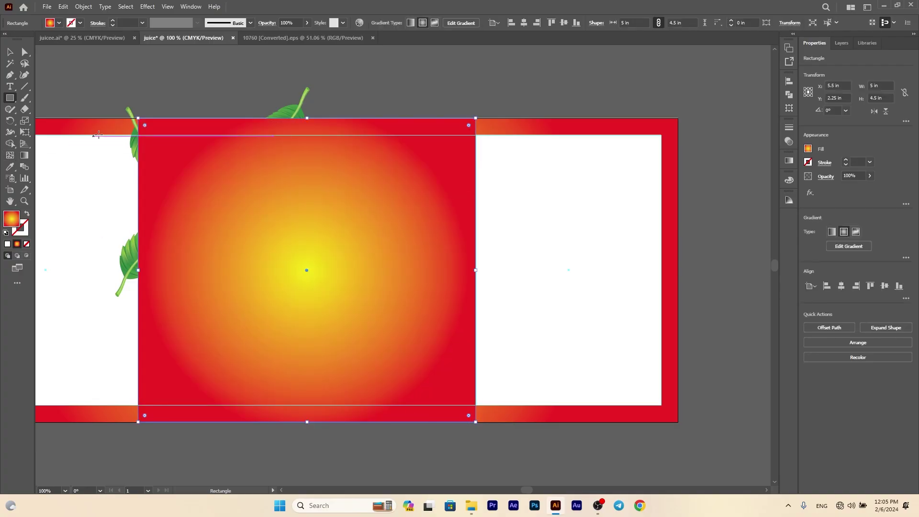
# Clip the three large leaves to the front-panel rectangle with a clipping mask.
pyautogui.keyDown('shift'); pyautogui.click(135, 144); pyautogui.keyUp('shift')
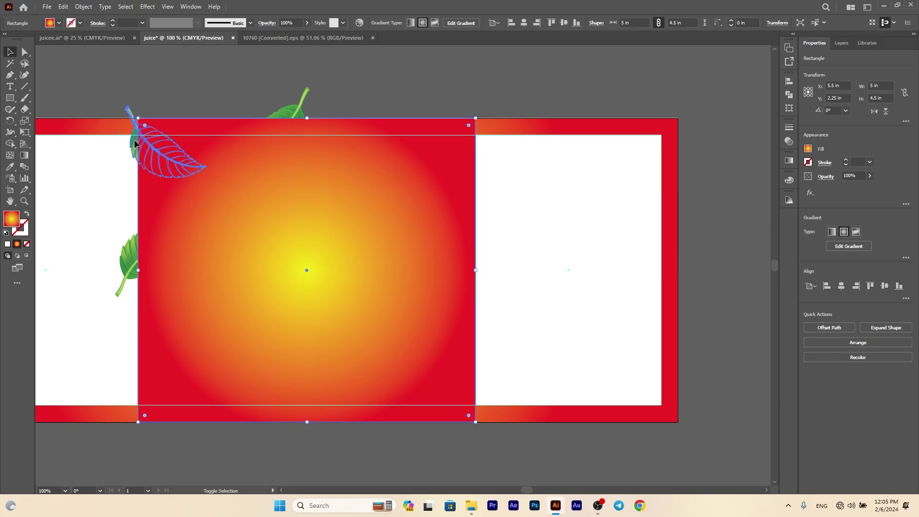
pyautogui.keyDown('shift'); pyautogui.click(125, 250); pyautogui.keyUp('shift')
pyautogui.keyDown('shift'); pyautogui.click(286, 113); pyautogui.keyUp('shift')
pyautogui.rightClick(260, 261)
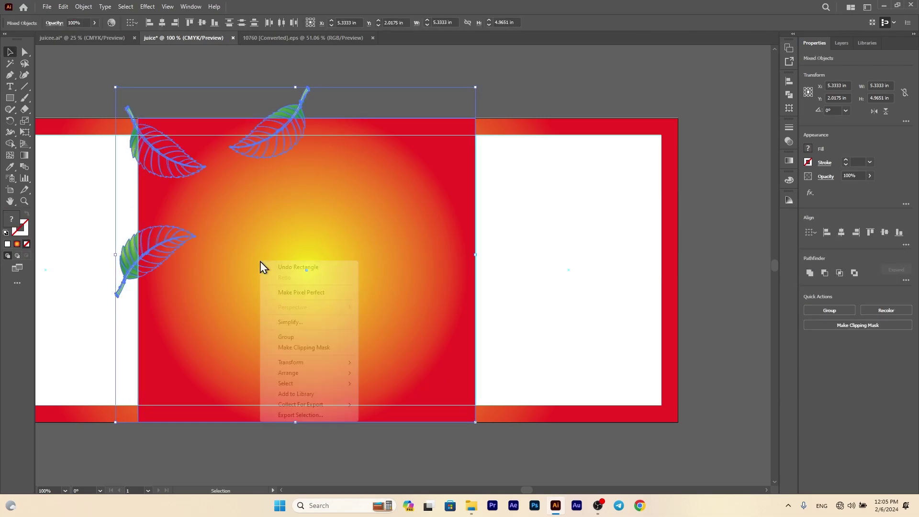
pyautogui.click(309, 350)
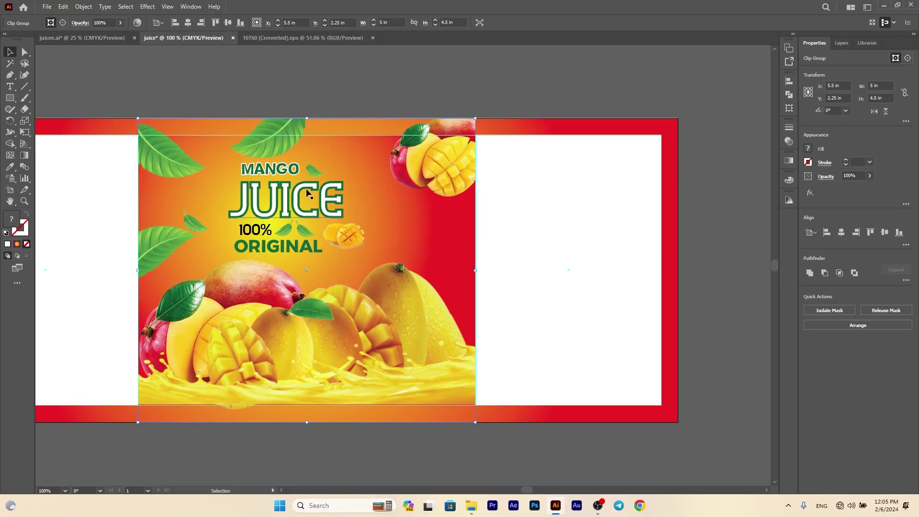
pyautogui.click(192, 76)
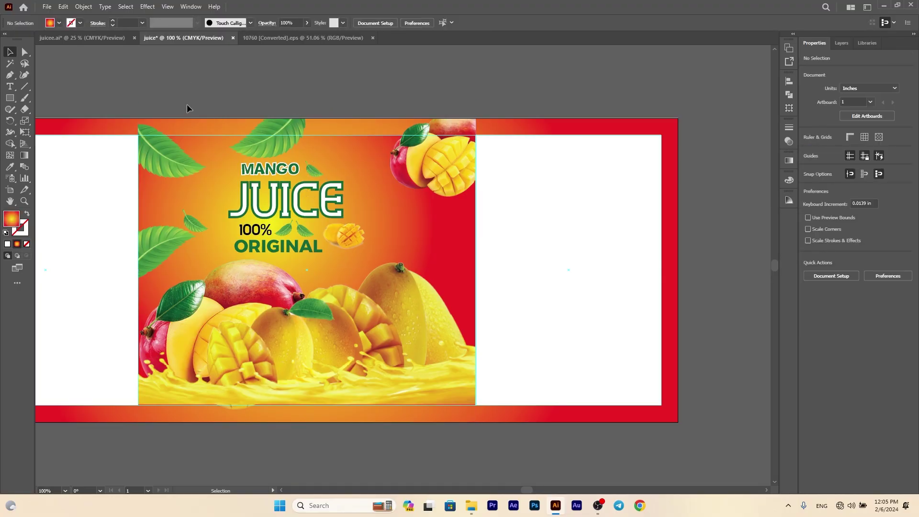
# Isolate the selection to the upper-left leaf inside the leaf clip group and move it slightly down and to the right.
pyautogui.click(170, 147)
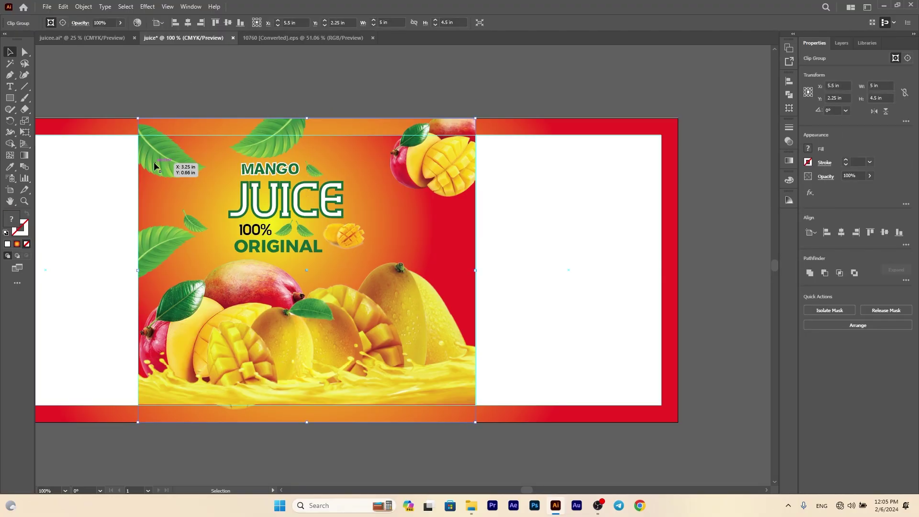
pyautogui.click(835, 43)
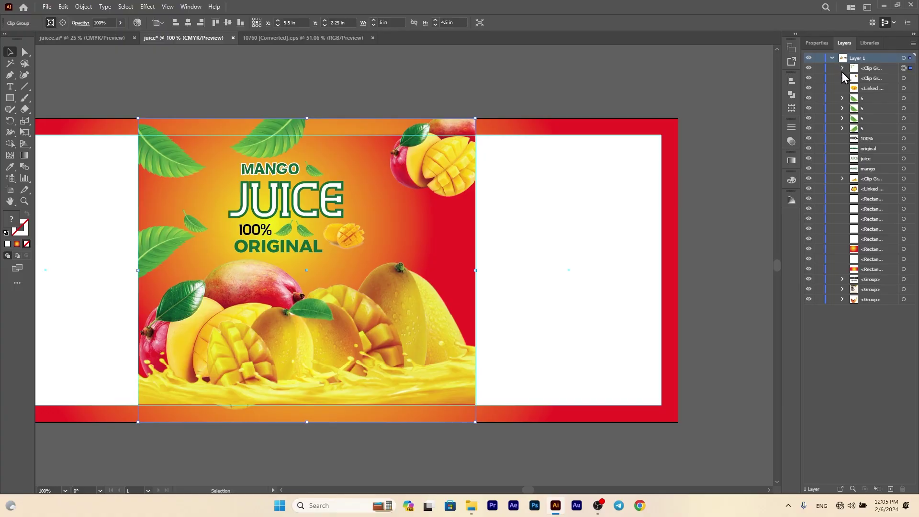
pyautogui.click(842, 68)
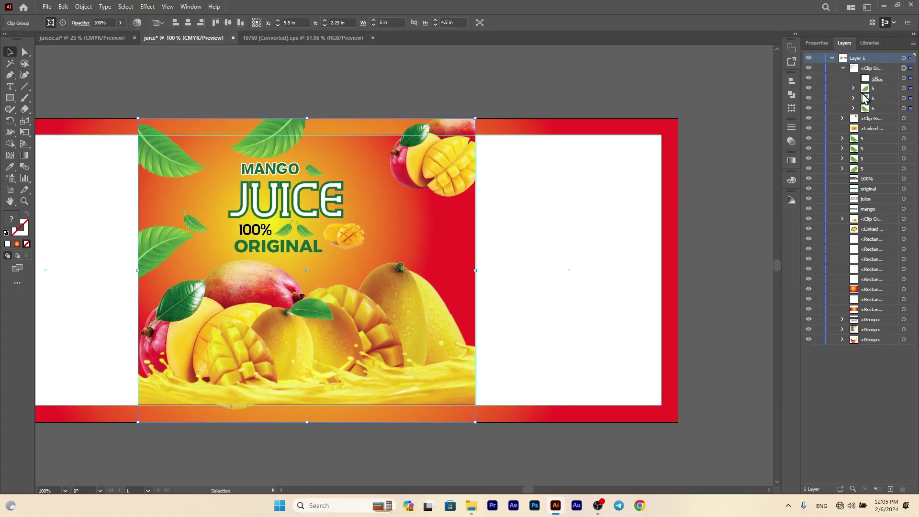
pyautogui.click(809, 88)
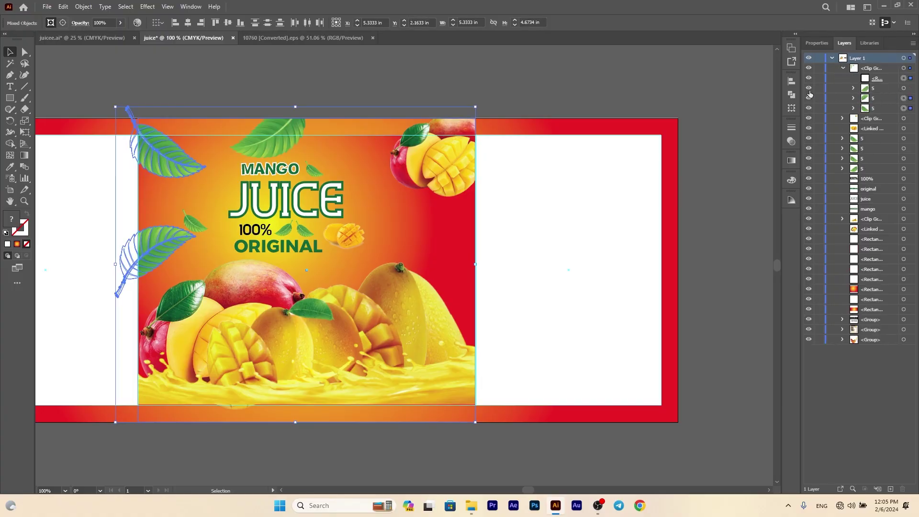
pyautogui.click(808, 98)
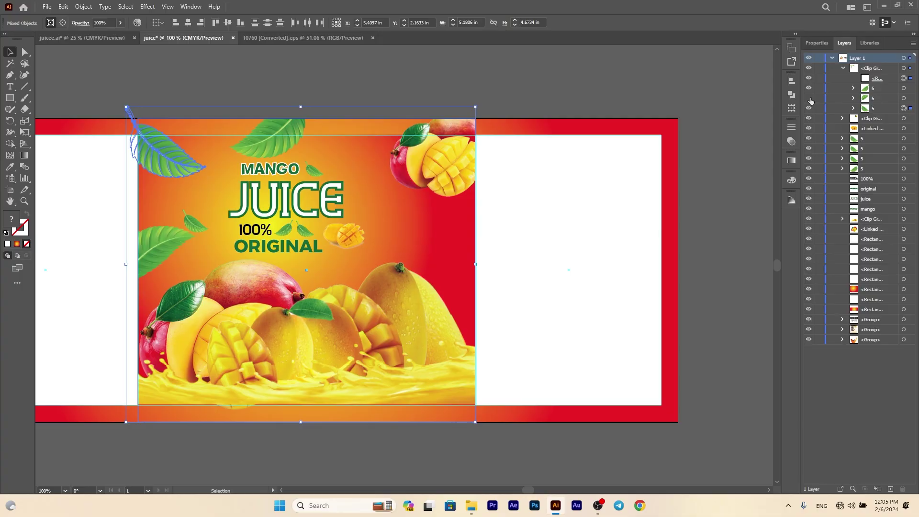
pyautogui.click(808, 98)
pyautogui.click(808, 108)
pyautogui.click(809, 108)
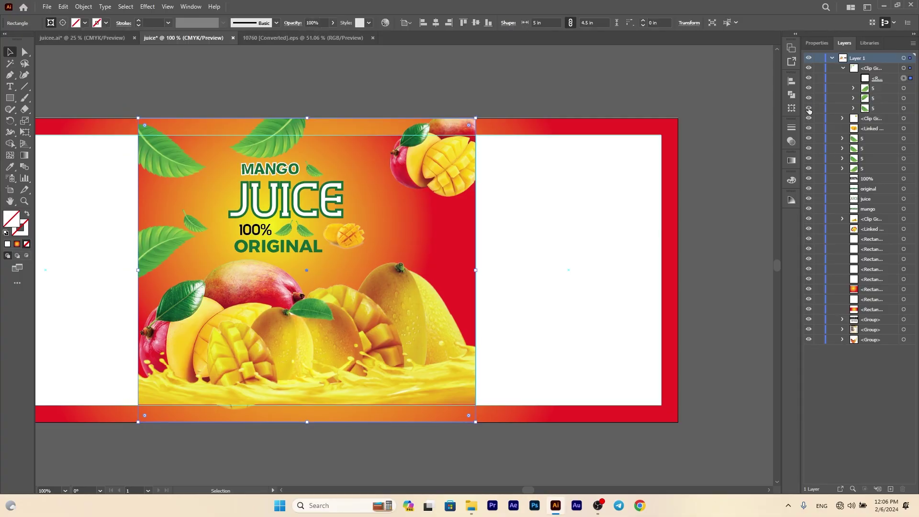
pyautogui.click(903, 108)
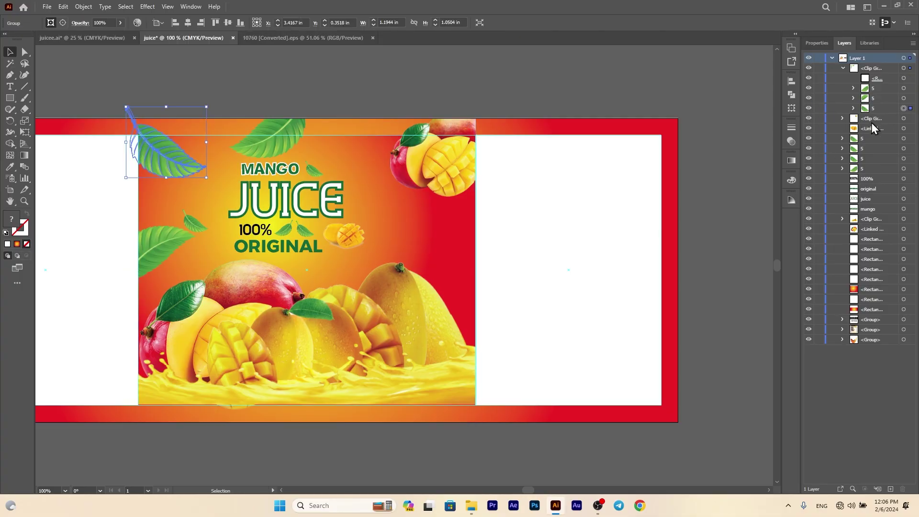
pyautogui.moveTo(154, 155); pyautogui.dragTo(154, 161)
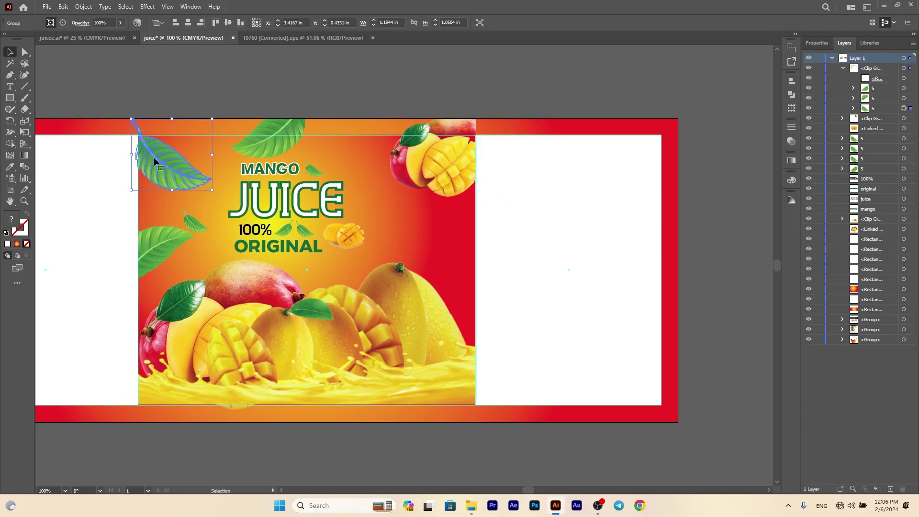
pyautogui.click(60, 71)
# Toggle the visibility of the clipping rectangle and leaves inside the leaf clip group to check the masking.
pyautogui.scroll(-1, 306, 103)
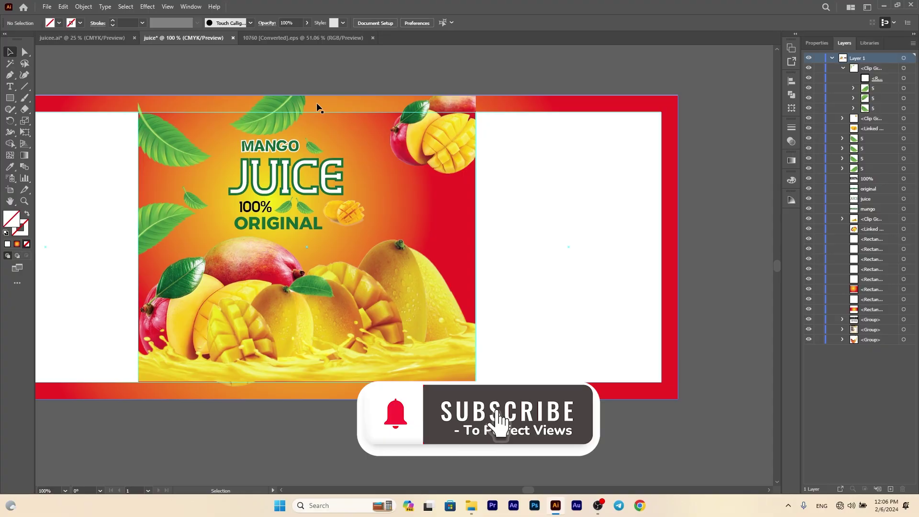
pyautogui.click(282, 106)
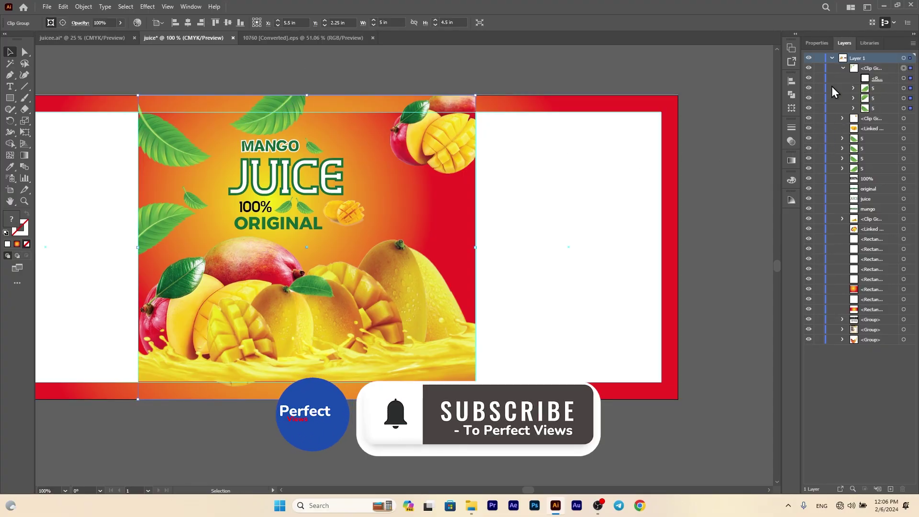
pyautogui.click(807, 80)
pyautogui.click(807, 80)
pyautogui.click(807, 80)
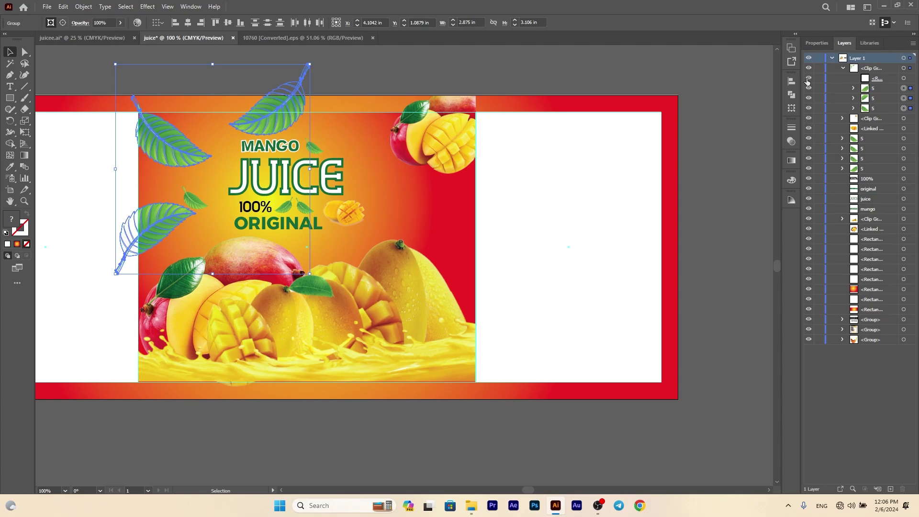
pyautogui.click(808, 88)
pyautogui.click(808, 88)
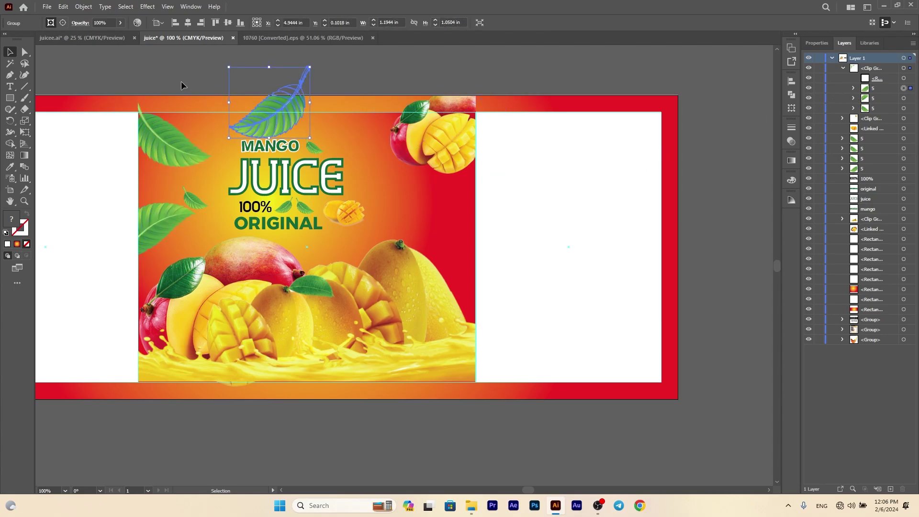
pyautogui.click(118, 73)
pyautogui.scroll(-2, 349, 148)
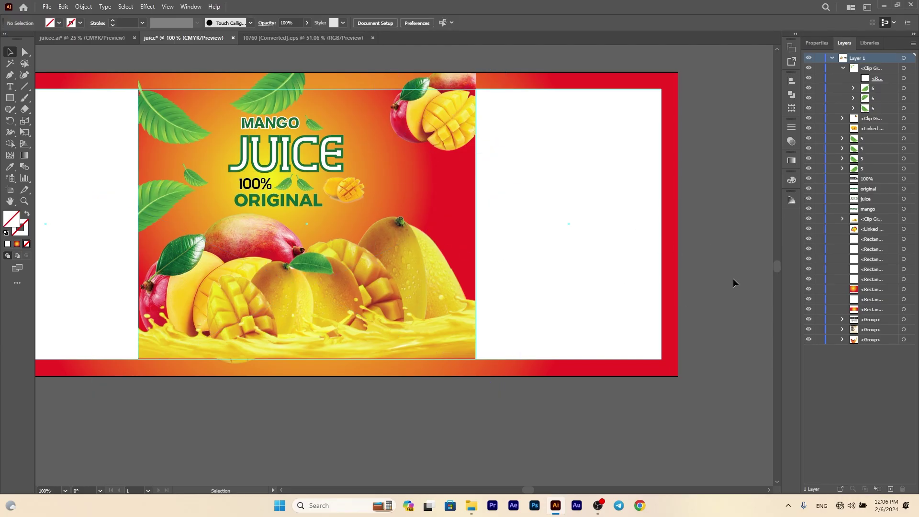
pyautogui.scroll(2, 733, 283)
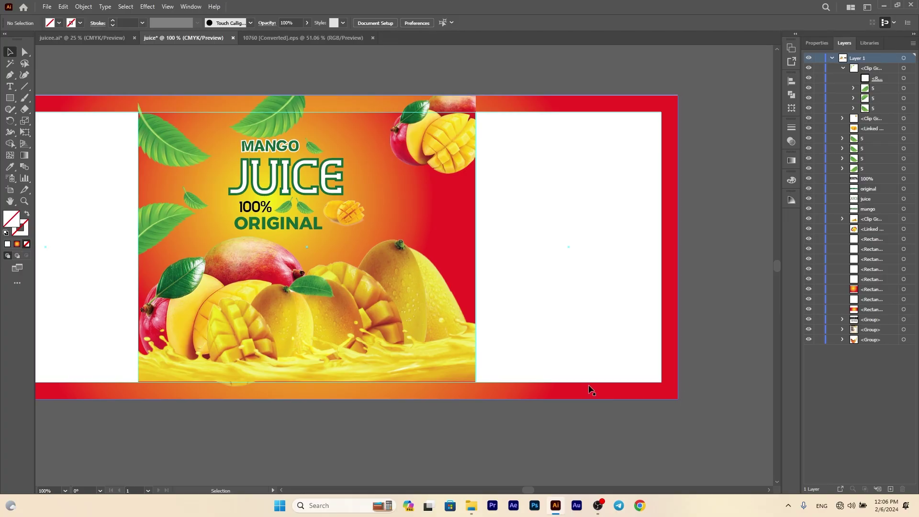
# Fill the white right panel with the solid red sampled from the front panel area.
pyautogui.click(547, 338)
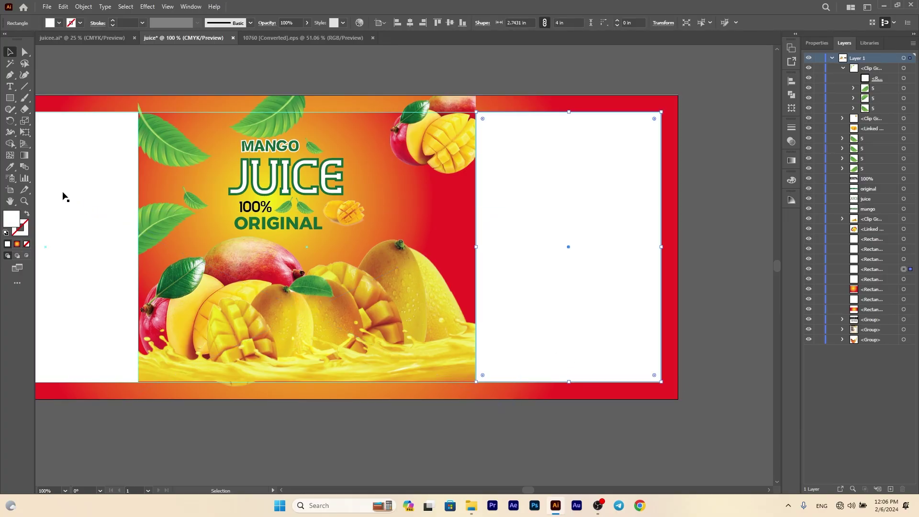
pyautogui.press('i')
pyautogui.click(437, 220)
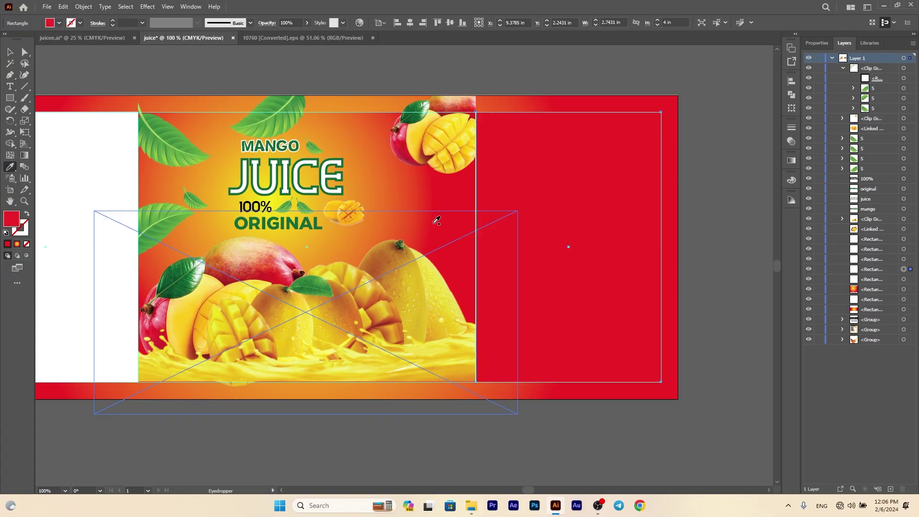
pyautogui.press('v')
pyautogui.click(166, 76)
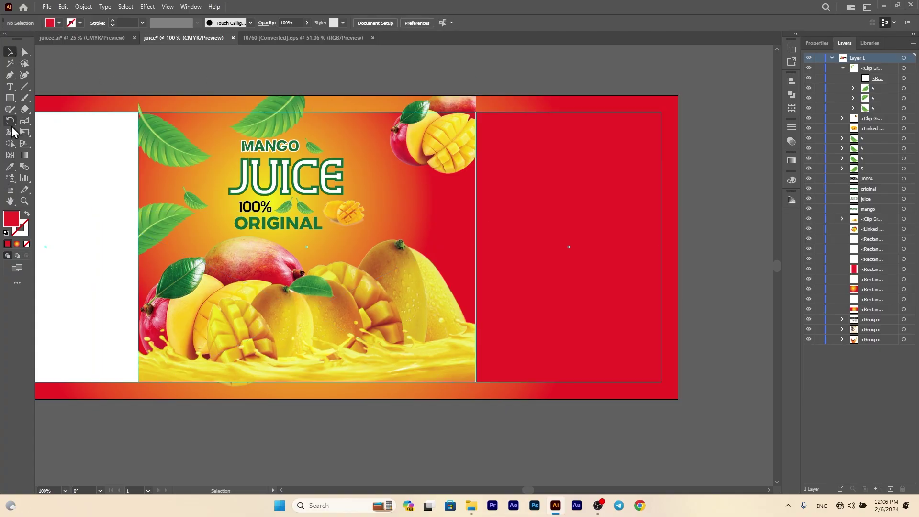
pyautogui.click(622, 211)
pyautogui.click(24, 157)
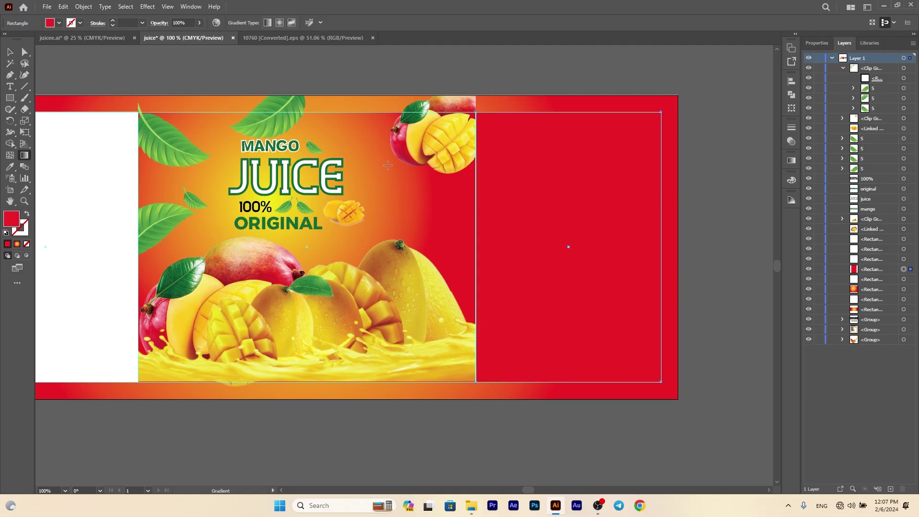
pyautogui.press('v')
pyautogui.click(24, 156)
pyautogui.click(7, 55)
pyautogui.moveTo(571, 199); pyautogui.dragTo(564, 227)
pyautogui.hotkey('ctrl', 'z')
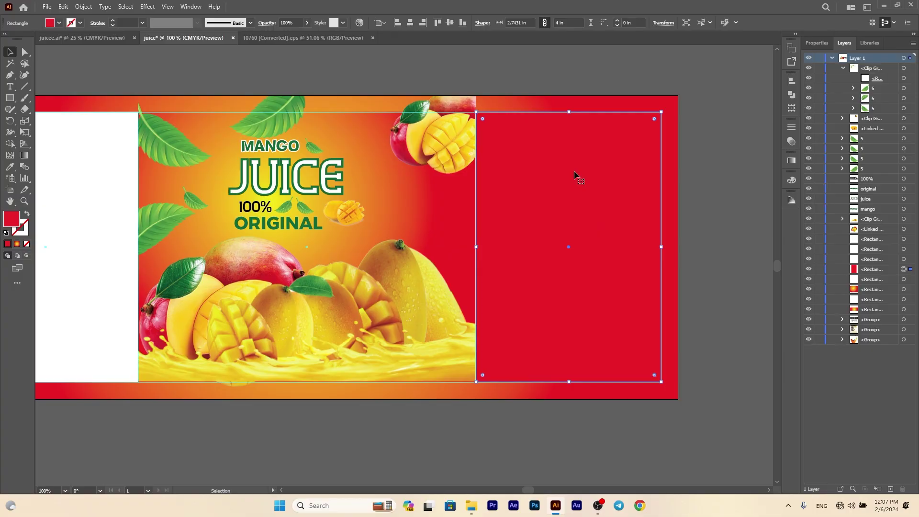
pyautogui.click(25, 156)
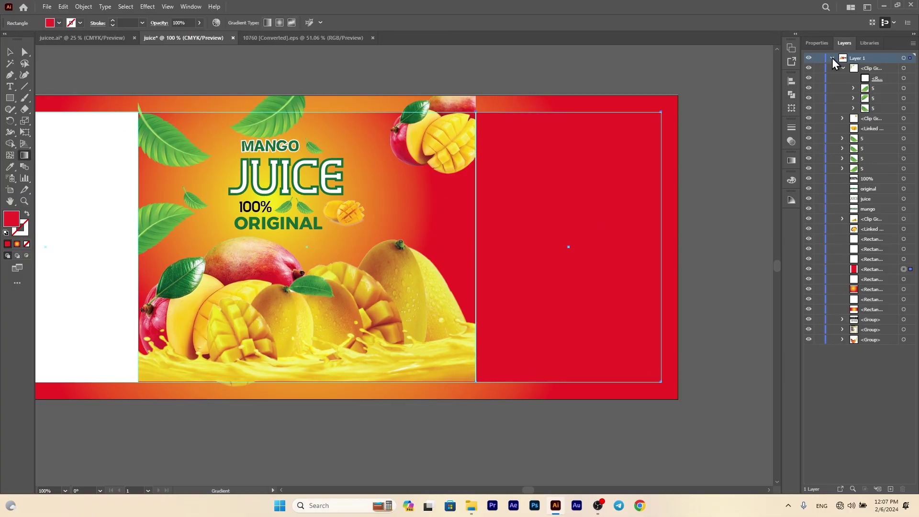
pyautogui.click(832, 58)
pyautogui.press('v')
pyautogui.click(363, 161)
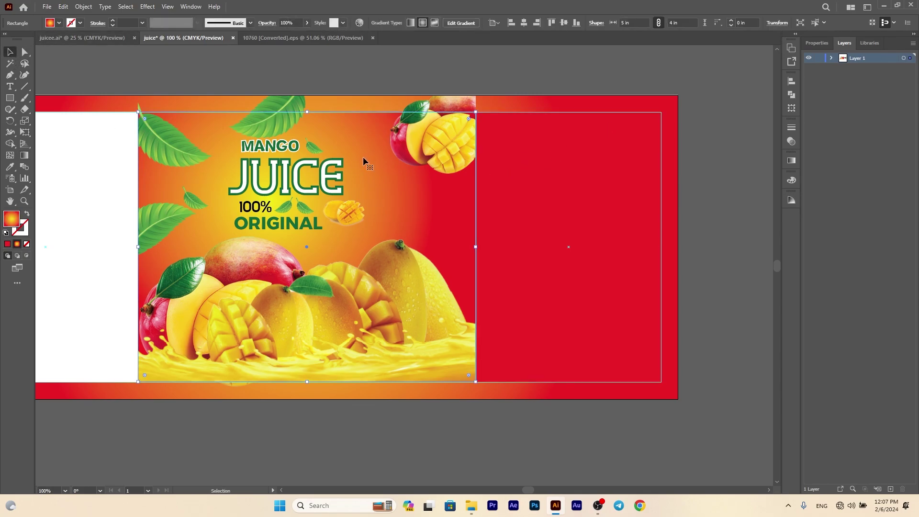
pyautogui.click(517, 199)
# Fill the white left panel with the solid red sampled from the right panel.
pyautogui.moveTo(123, 214); pyautogui.dragTo(228, 219)
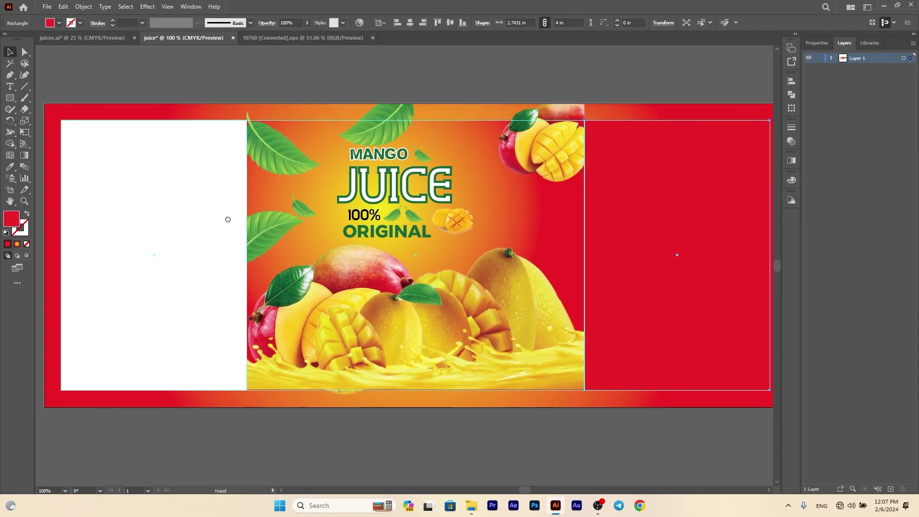
pyautogui.click(9, 168)
pyautogui.keyDown('ctrl'); pyautogui.click(147, 154); pyautogui.keyUp('ctrl')
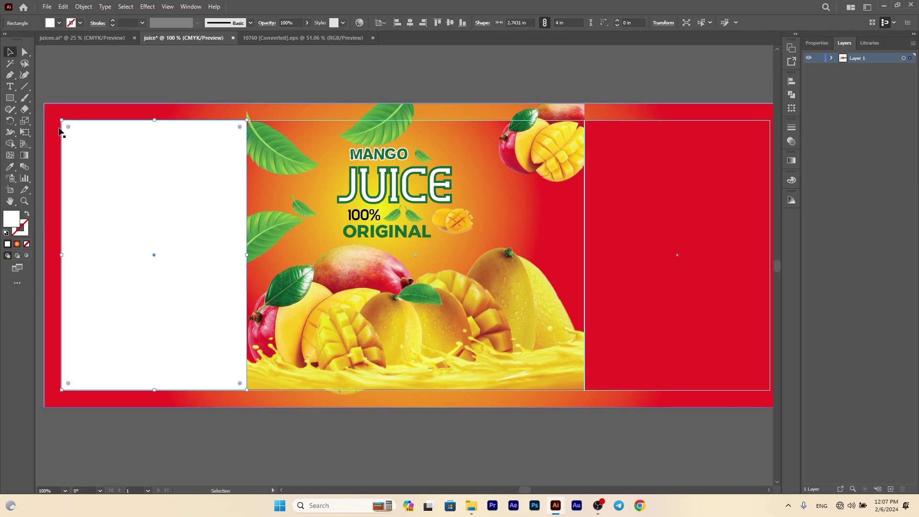
pyautogui.click(665, 192)
pyautogui.click(10, 52)
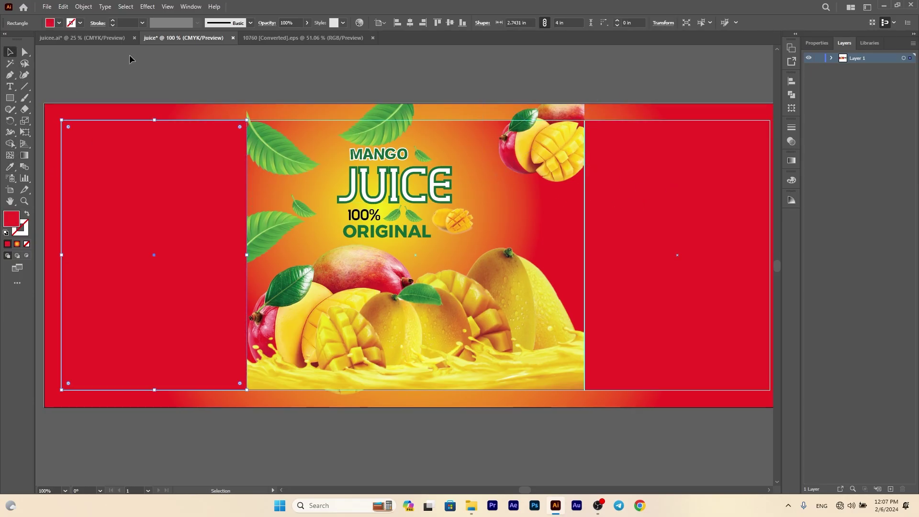
pyautogui.click(131, 58)
pyautogui.scroll(1, 277, 149)
pyautogui.scroll(-1, 277, 150)
pyautogui.click(149, 187)
pyautogui.click(23, 156)
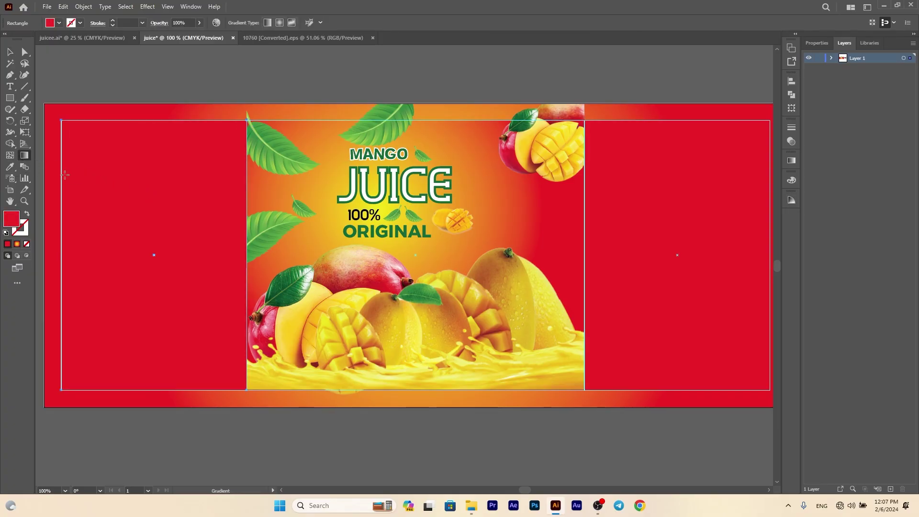
pyautogui.click(10, 53)
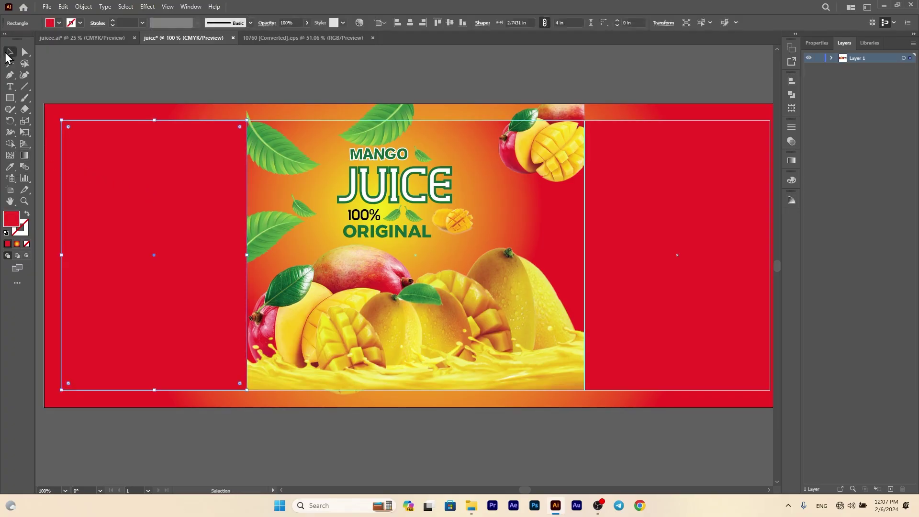
pyautogui.click(127, 69)
pyautogui.scroll(1, 229, 200)
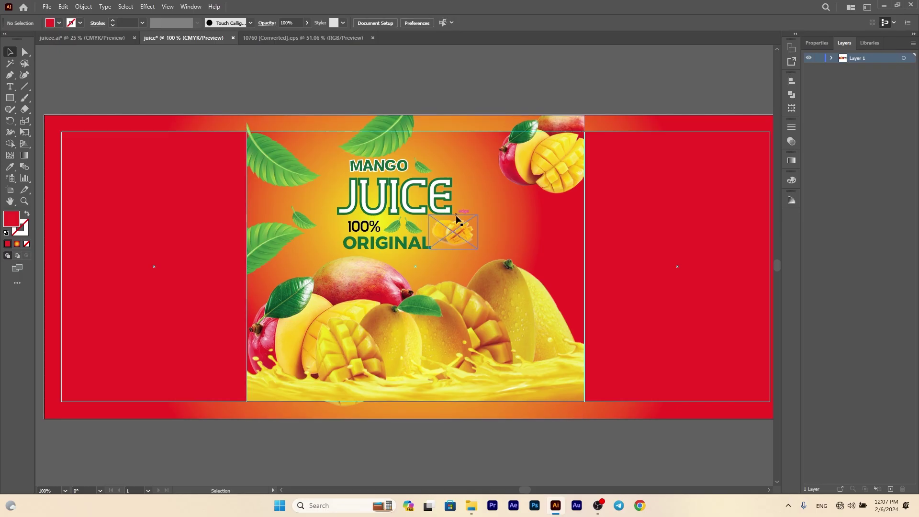
pyautogui.click(624, 313)
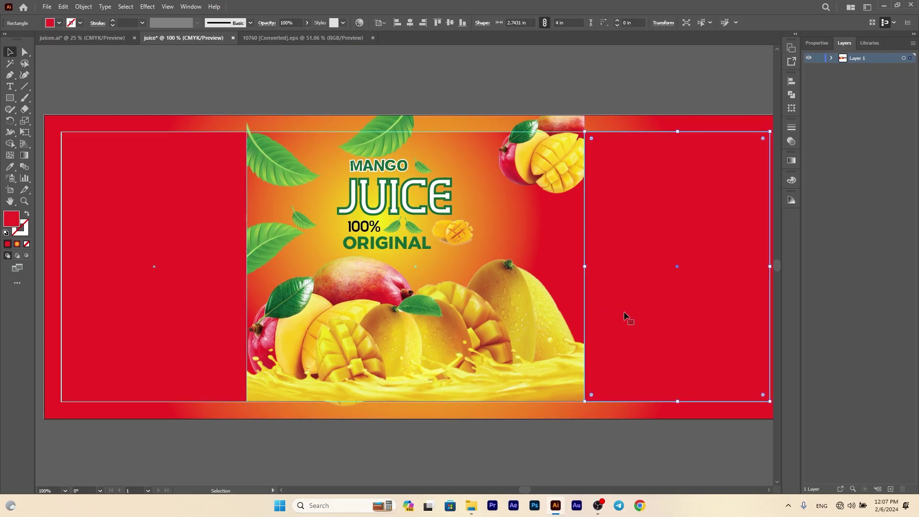
# Copy the MANGO JUICE 100% ORIGINAL lettering with its small leaves and mango into the left panel, and group the copy.
pyautogui.click(406, 205)
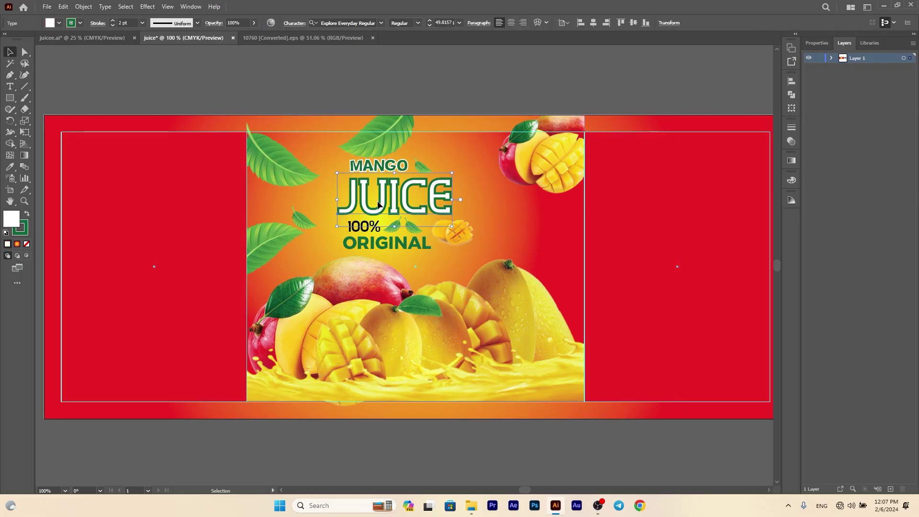
pyautogui.keyDown('shift'); pyautogui.click(382, 168); pyautogui.keyUp('shift')
pyautogui.keyDown('shift'); pyautogui.click(424, 167); pyautogui.keyUp('shift')
pyautogui.keyDown('shift'); pyautogui.click(414, 228); pyautogui.keyUp('shift')
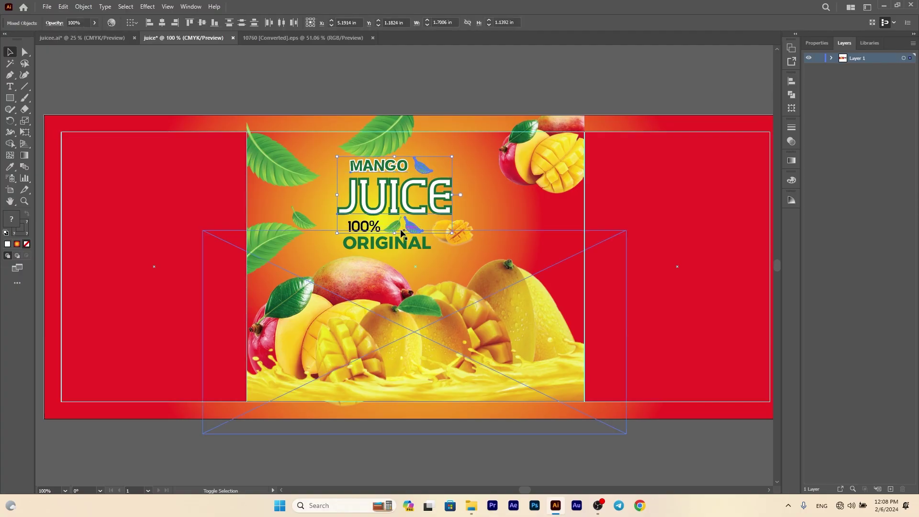
pyautogui.keyDown('shift'); pyautogui.click(363, 231); pyautogui.keyUp('shift')
pyautogui.keyDown('shift'); pyautogui.click(370, 244); pyautogui.keyUp('shift')
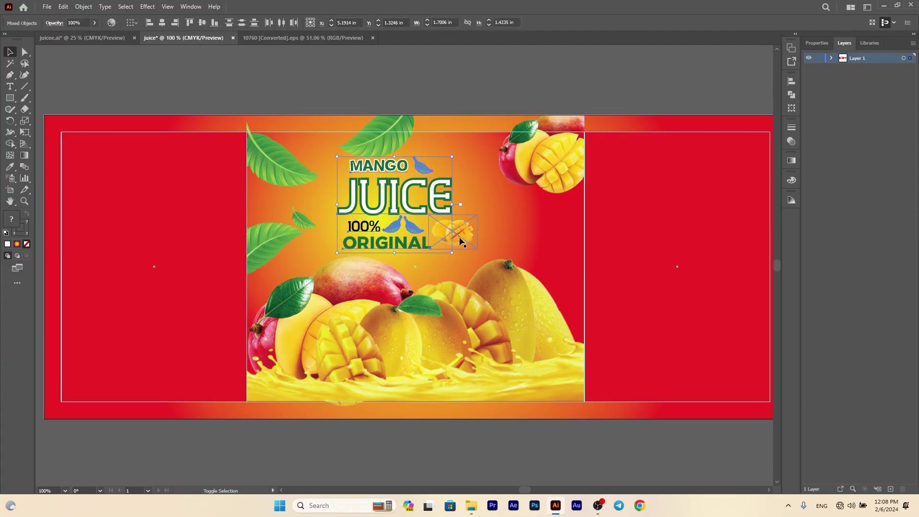
pyautogui.moveTo(402, 221); pyautogui.dragTo(152, 201)
pyautogui.rightClick(189, 192)
pyautogui.click(181, 269)
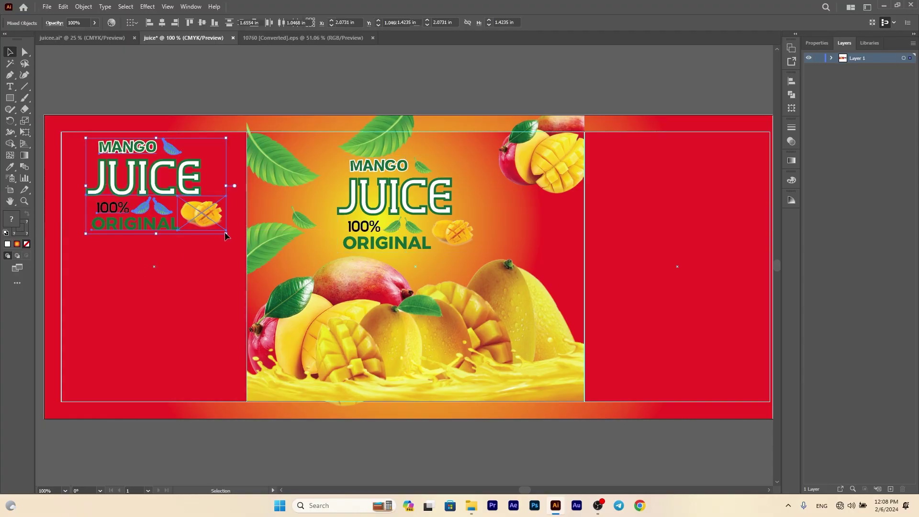
# Scale the grouped logo copy down to about 1.16 by 0.8 in and place it in the left panel's upper-left corner.
pyautogui.moveTo(225, 233); pyautogui.dragTo(195, 212)
pyautogui.moveTo(150, 193); pyautogui.dragTo(123, 176)
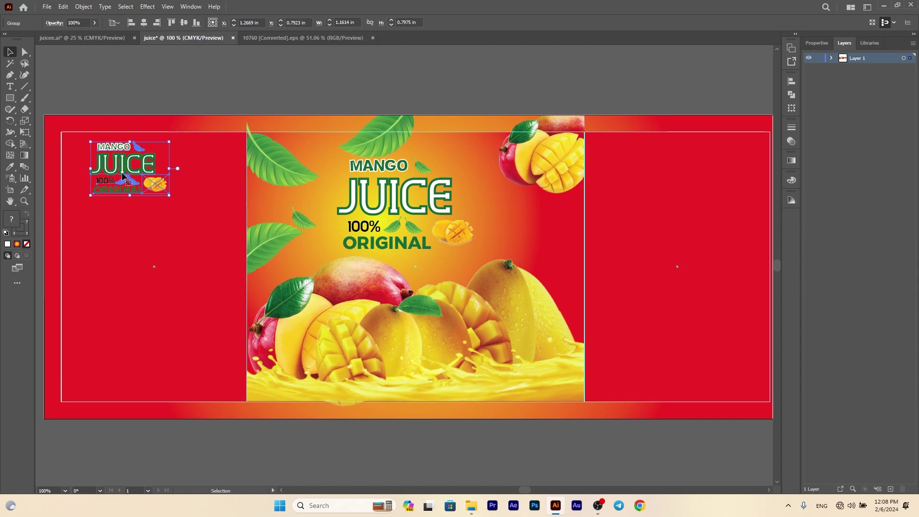
pyautogui.click(65, 86)
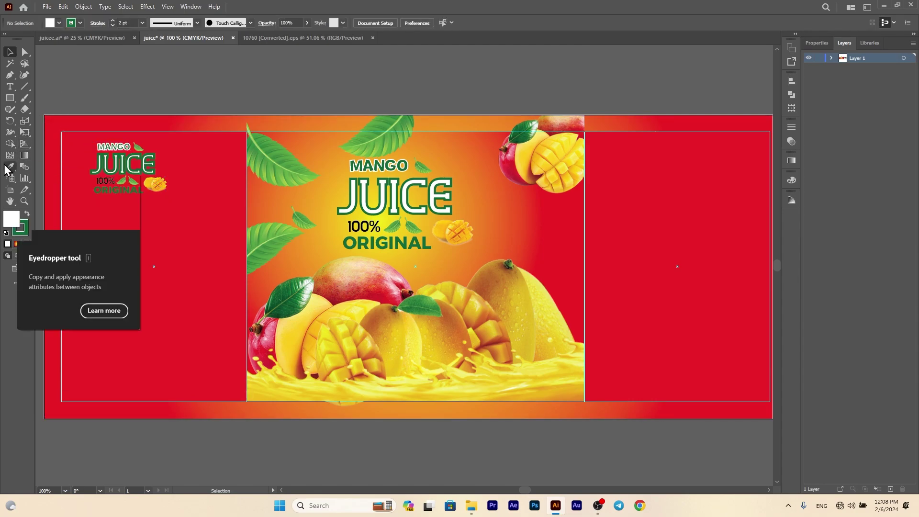
# Apply the front panel's yellow-to-red radial gradient to the left panel.
pyautogui.click(172, 261)
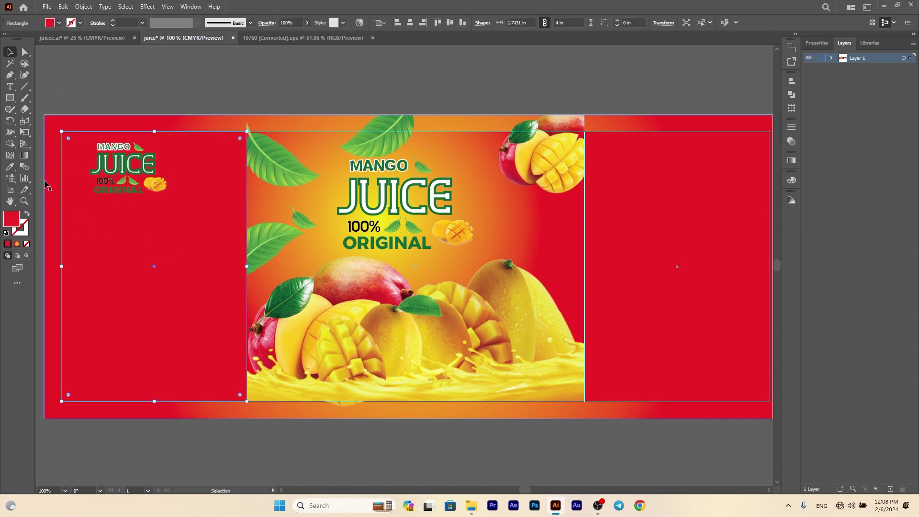
pyautogui.click(9, 167)
pyautogui.click(314, 160)
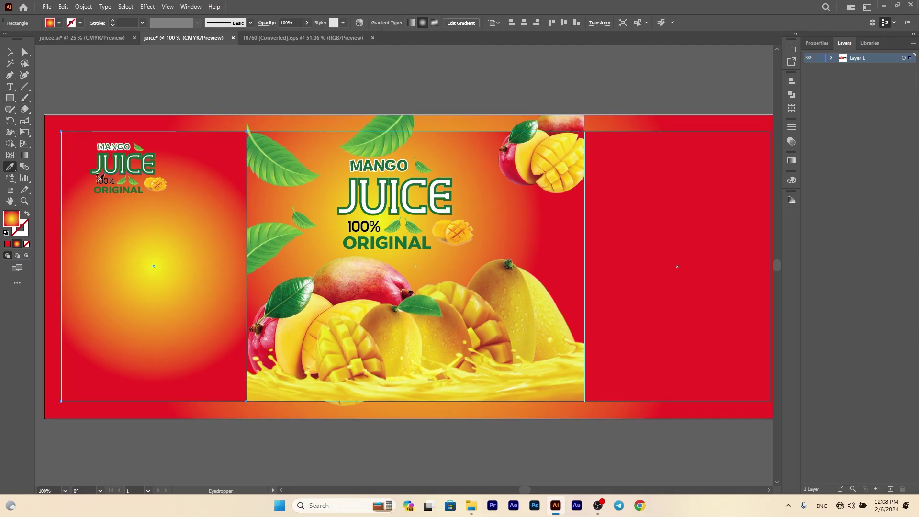
# Redraw the left panel's radial gradient with its centre just below the small logo, extending past the panel's upper-left corner.
pyautogui.click(24, 155)
pyautogui.moveTo(145, 261); pyautogui.dragTo(91, 92)
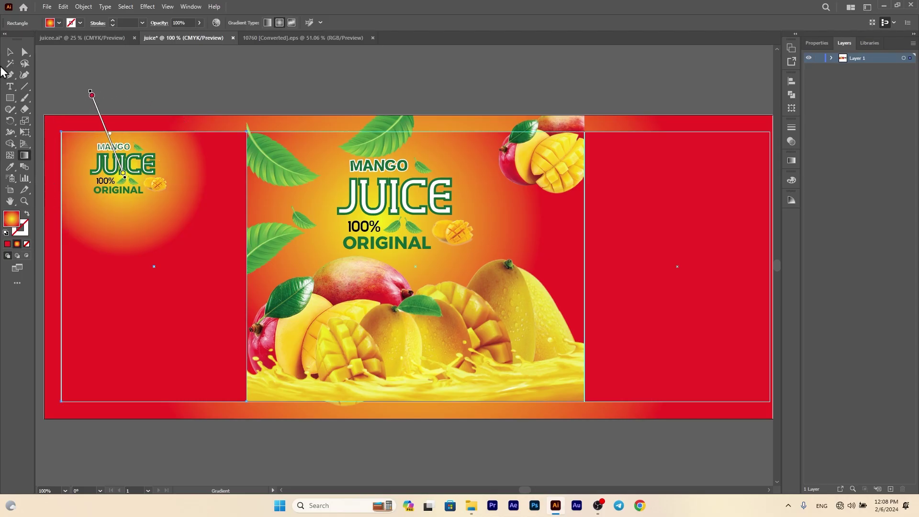
pyautogui.moveTo(151, 219); pyautogui.dragTo(72, 95)
pyautogui.click(9, 51)
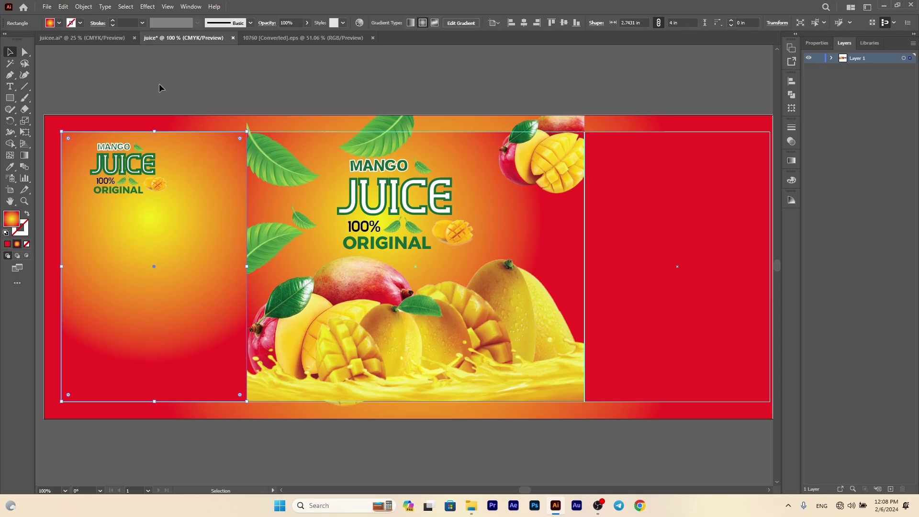
pyautogui.click(150, 89)
# Adjust the left panel's radial gradient into a tighter glow around the small logo, moving its centre and colour stops.
pyautogui.press('g')
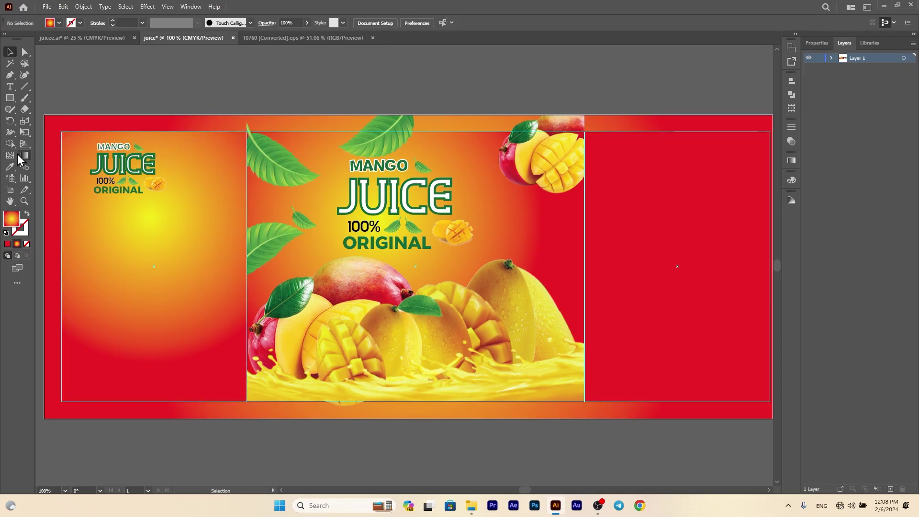
pyautogui.press('v')
pyautogui.click(171, 219)
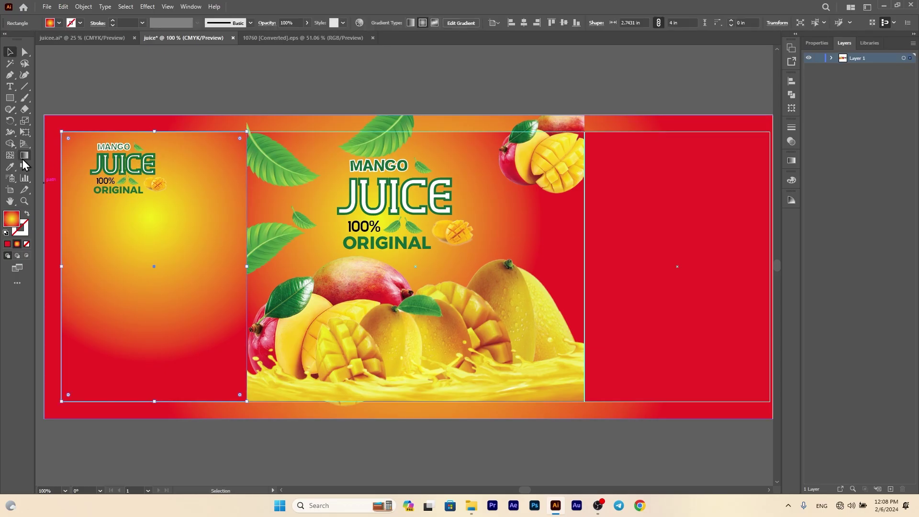
pyautogui.click(24, 155)
pyautogui.moveTo(138, 184); pyautogui.dragTo(79, 108)
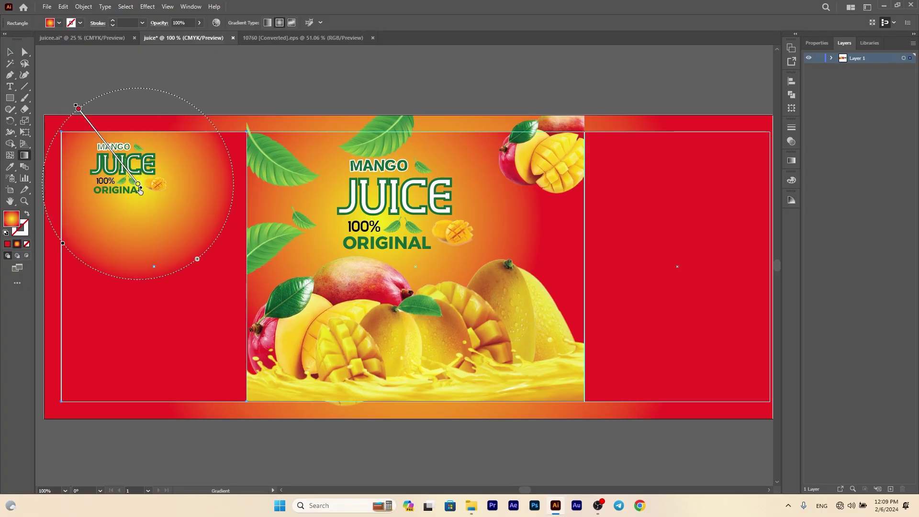
pyautogui.moveTo(138, 184); pyautogui.dragTo(120, 161)
pyautogui.moveTo(142, 206); pyautogui.dragTo(104, 125)
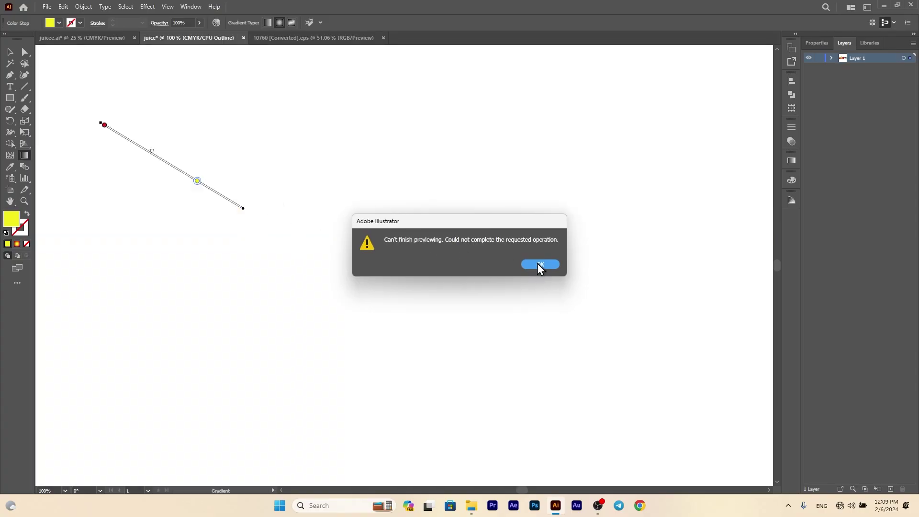
# Dismiss the preview error, restore the juice document's full-colour preview and deselect the left panel.
pyautogui.click(539, 265)
pyautogui.click(288, 40)
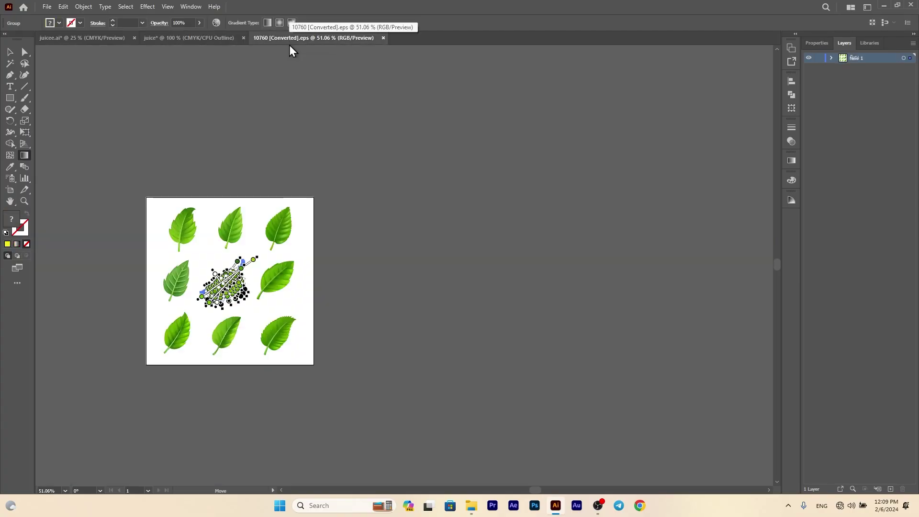
pyautogui.click(194, 41)
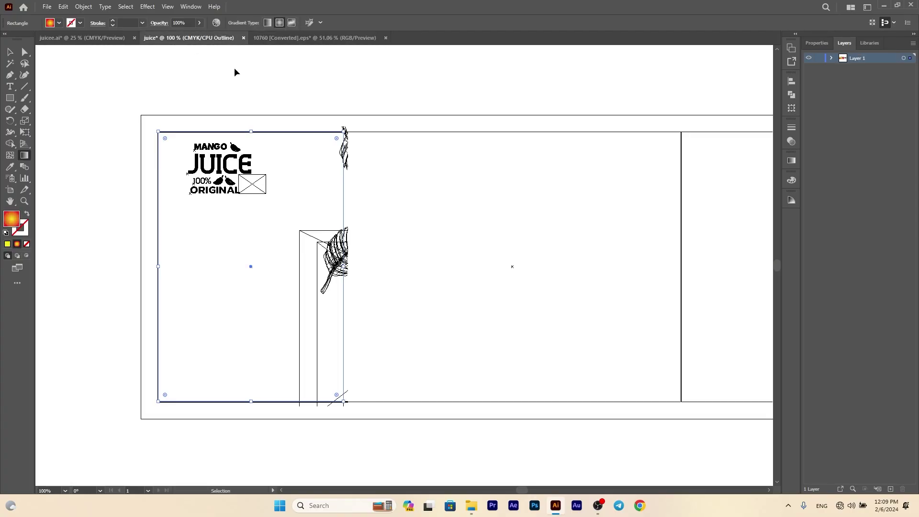
pyautogui.click(147, 7)
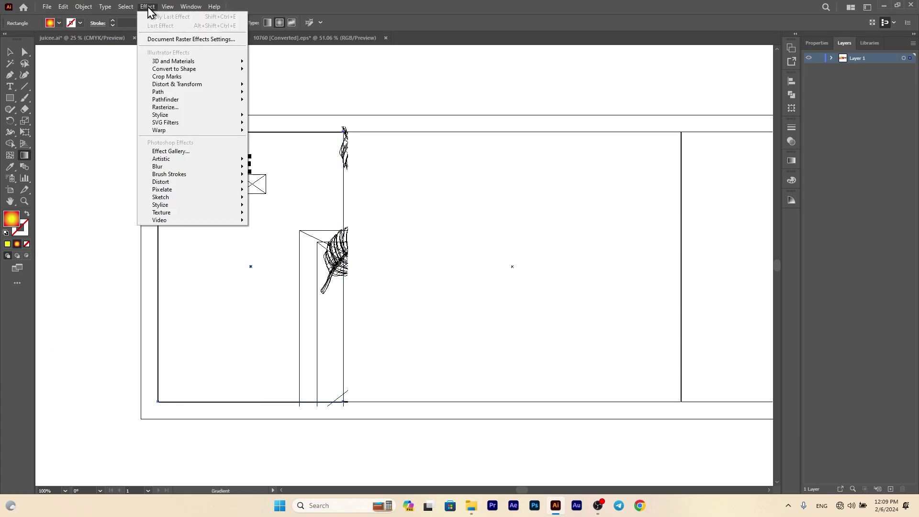
pyautogui.click(215, 12)
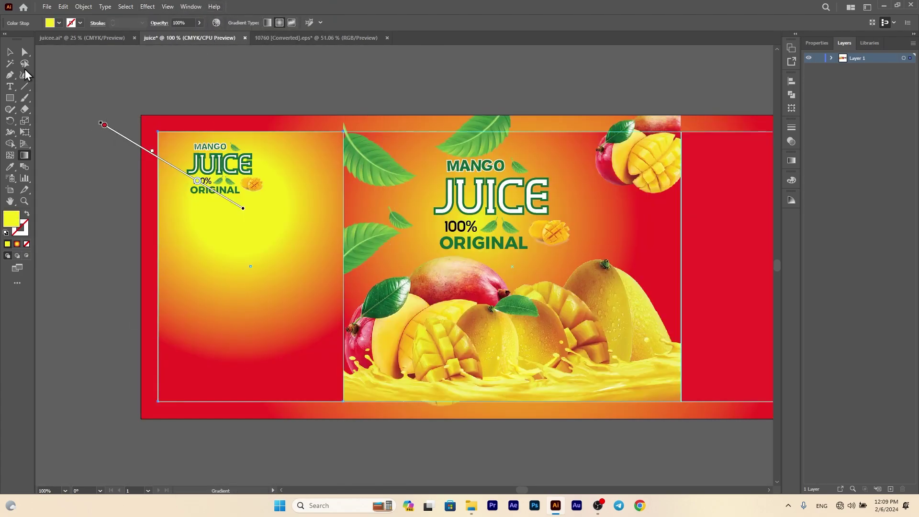
pyautogui.click(10, 52)
pyautogui.click(108, 62)
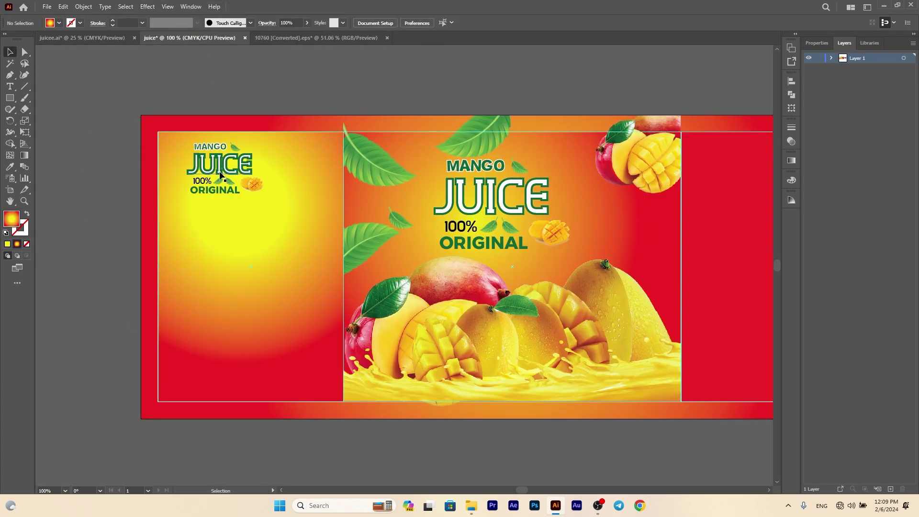
# Redraw the left panel's radial gradient as a tight glow centred on the small logo, fading out just below it.
pyautogui.click(249, 209)
pyautogui.click(24, 156)
pyautogui.moveTo(272, 184)
pyautogui.mouseDown()
pyautogui.moveTo(158, 115)
pyautogui.moveTo(208, 154)
pyautogui.mouseUp()
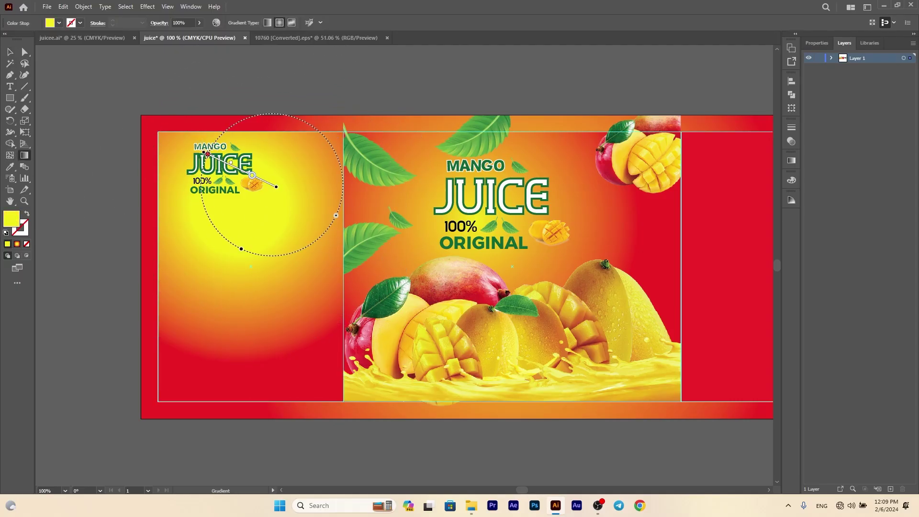
pyautogui.moveTo(241, 227); pyautogui.dragTo(157, 103)
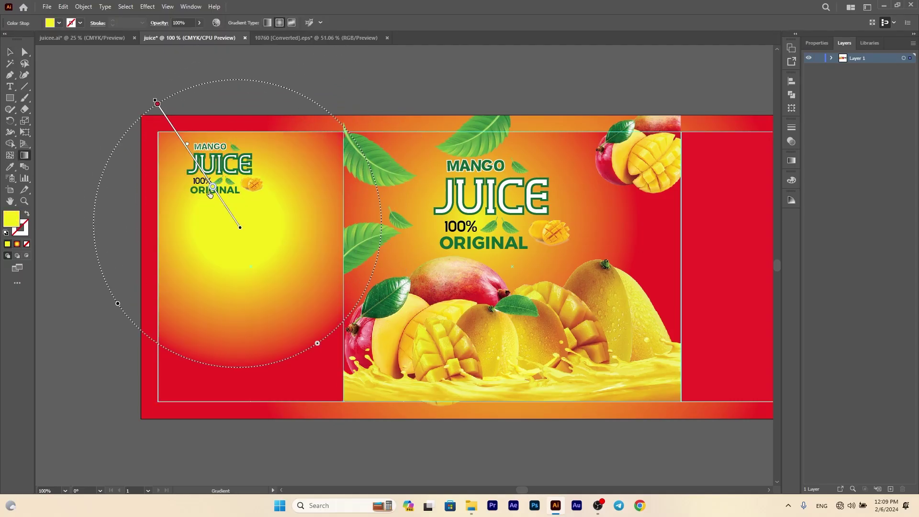
pyautogui.moveTo(224, 182); pyautogui.dragTo(173, 123)
pyautogui.click(10, 51)
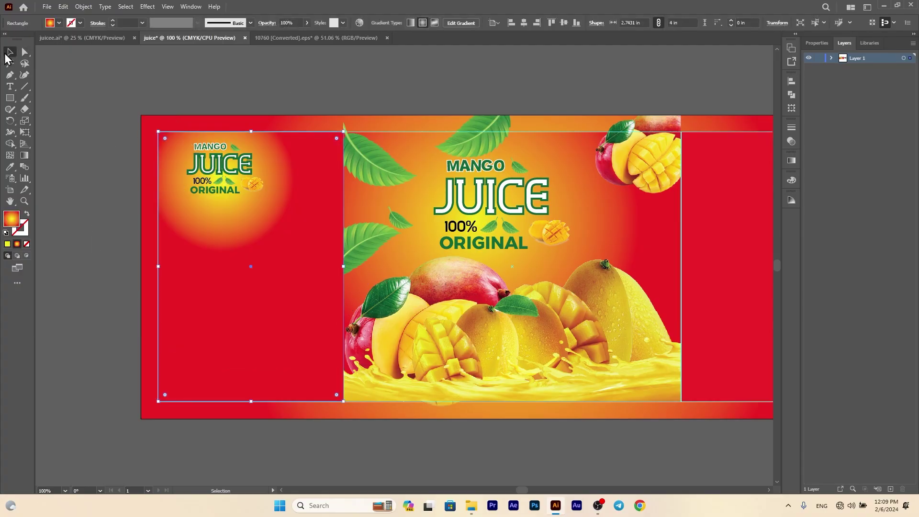
pyautogui.click(127, 86)
pyautogui.scroll(-1, 376, 174)
pyautogui.moveTo(531, 243); pyautogui.dragTo(446, 225)
pyautogui.scroll(-4, 389, 234)
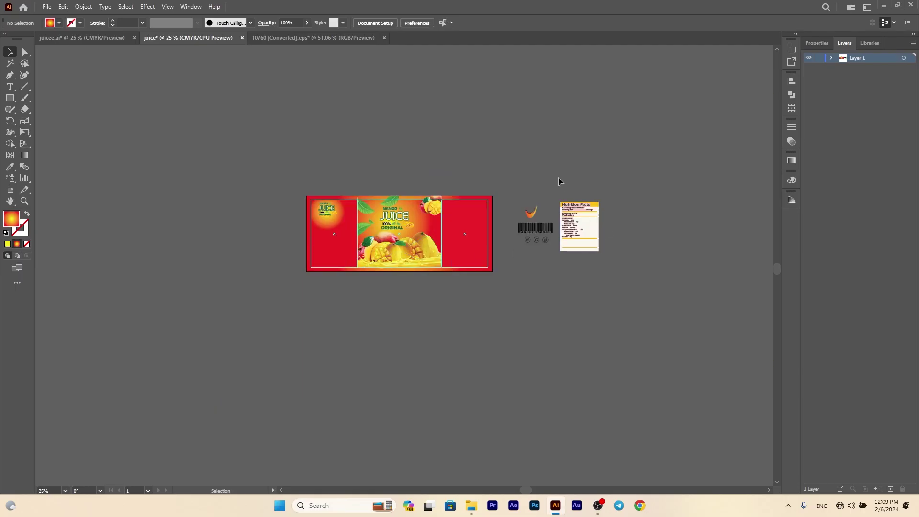
pyautogui.moveTo(581, 218); pyautogui.dragTo(145, 232)
pyautogui.scroll(3, 335, 242)
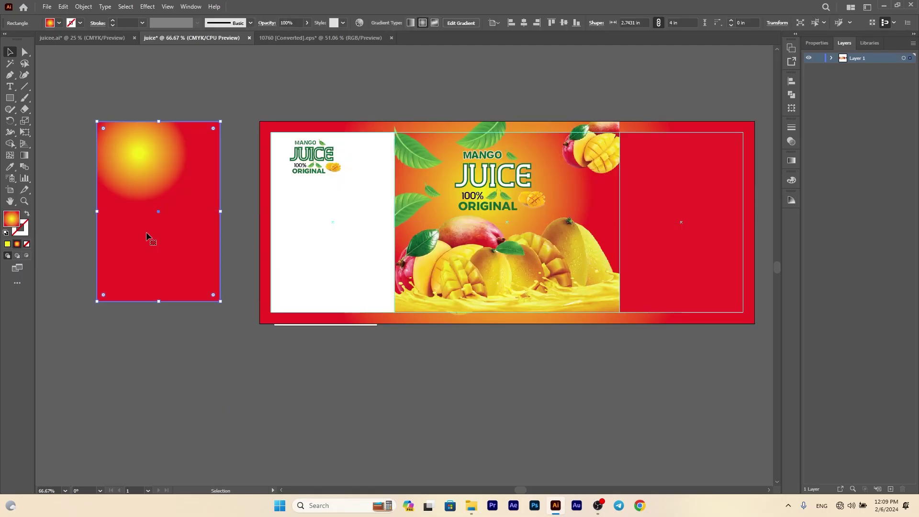
pyautogui.hotkey('ctrl', 'z')
pyautogui.click(147, 235)
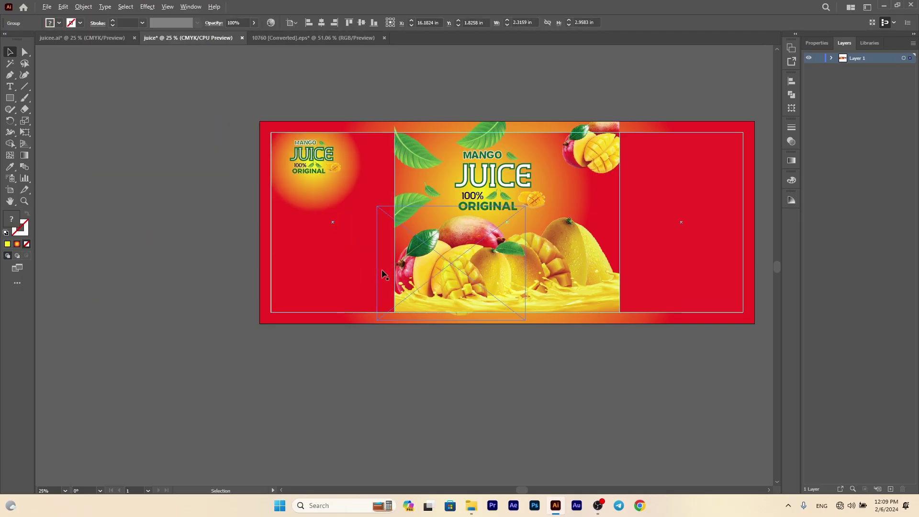
# Move the Nutrition Facts group onto the left panel below the small logo and bring it to the front.
pyautogui.scroll(-3, 381, 272)
pyautogui.moveTo(603, 252); pyautogui.dragTo(360, 264)
pyautogui.rightClick(359, 263)
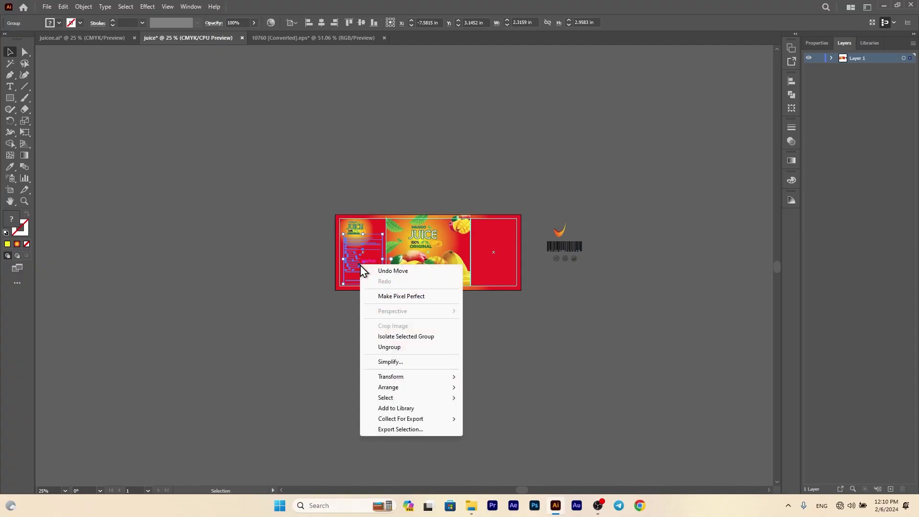
pyautogui.moveTo(428, 396)
pyautogui.click(495, 386)
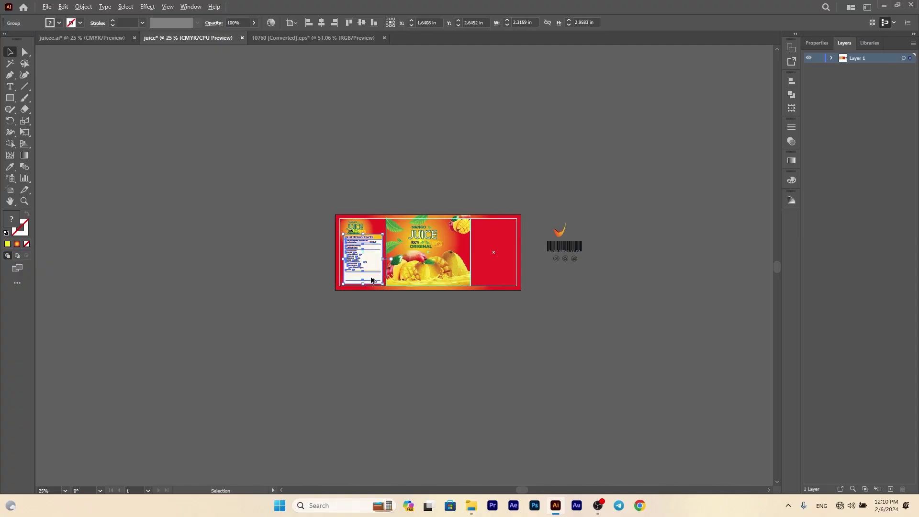
# Resize the Nutrition Facts group to about 2.42 by 2.71 in and fit it into the left panel beneath the logo.
pyautogui.scroll(4, 367, 253)
pyautogui.moveTo(337, 102); pyautogui.dragTo(337, 120)
pyautogui.moveTo(336, 162); pyautogui.dragTo(327, 157)
pyautogui.moveTo(402, 207); pyautogui.dragTo(421, 207)
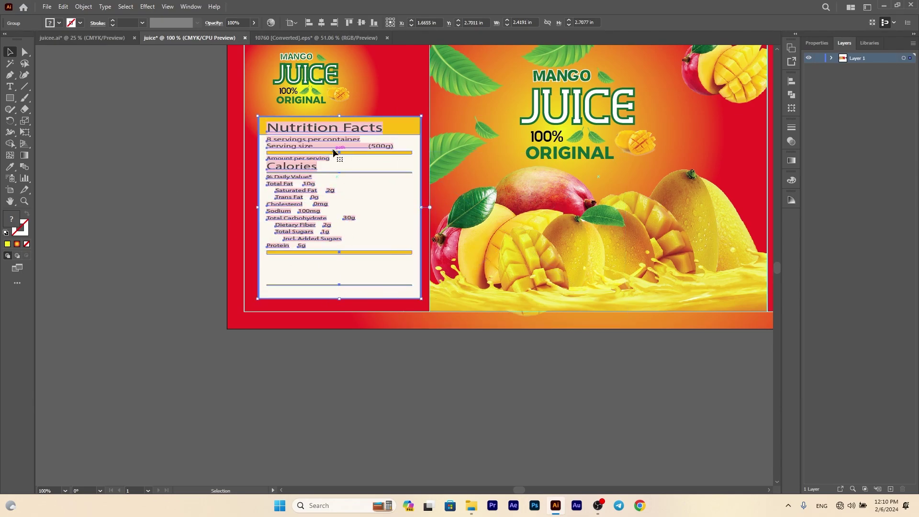
pyautogui.moveTo(333, 152); pyautogui.dragTo(331, 159)
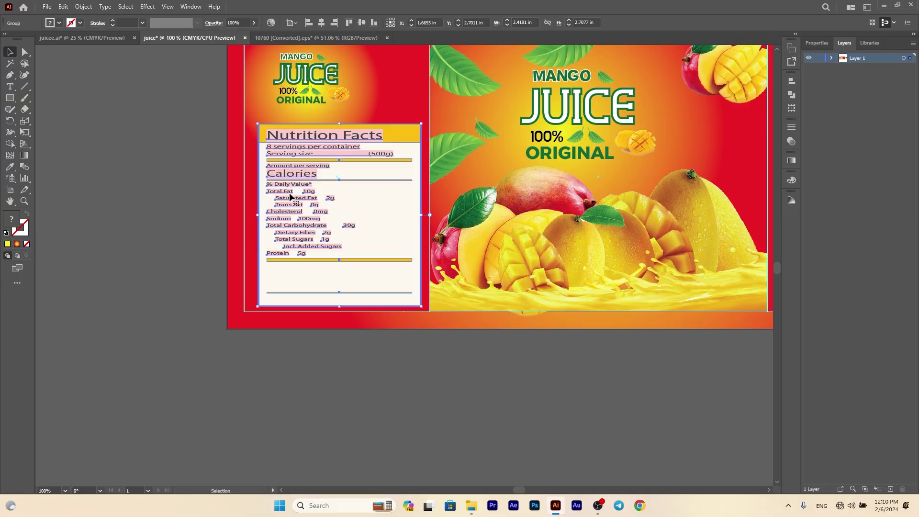
pyautogui.click(128, 138)
# Redraw the left panel's radial gradient as a wider glow centred at the small logo's lower edge, ending above the panel.
pyautogui.scroll(3, 249, 127)
pyautogui.scroll(-2, 231, 191)
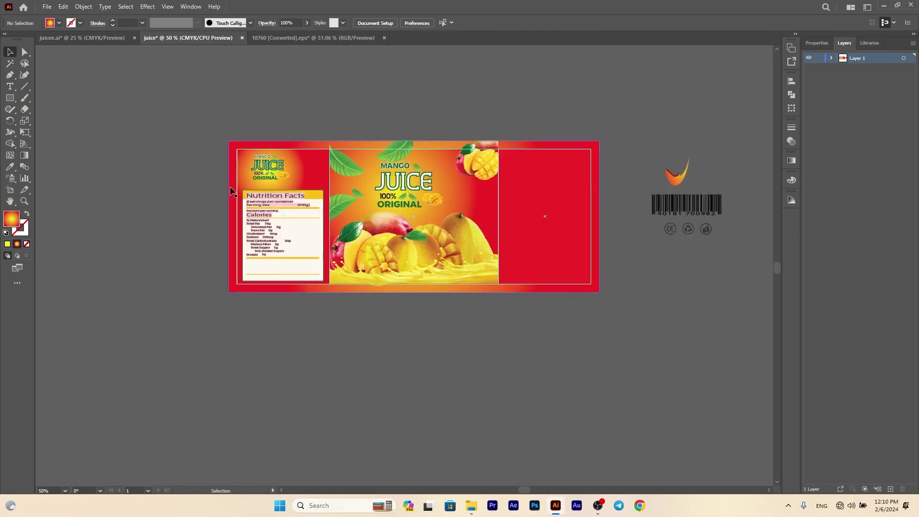
pyautogui.click(313, 181)
pyautogui.click(23, 155)
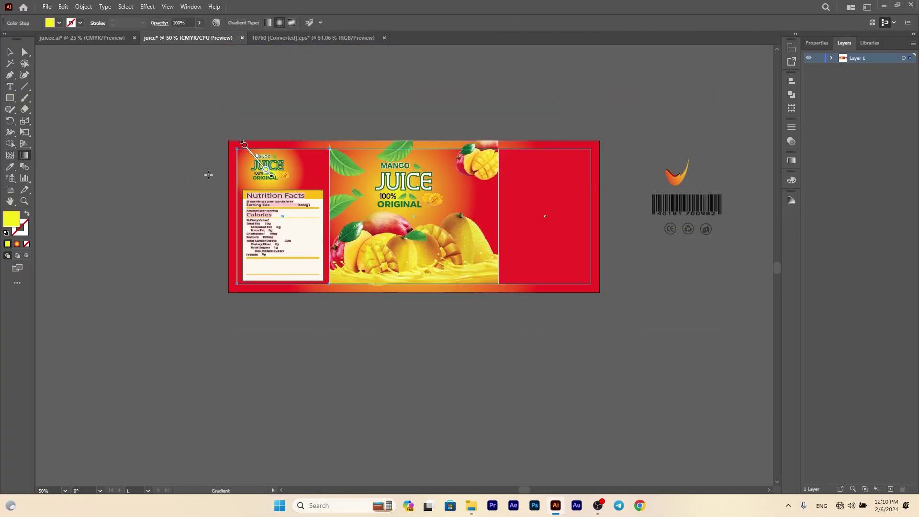
pyautogui.moveTo(244, 144); pyautogui.dragTo(242, 119)
pyautogui.moveTo(263, 181); pyautogui.dragTo(246, 137)
pyautogui.moveTo(288, 173); pyautogui.dragTo(251, 114)
pyautogui.moveTo(268, 173); pyautogui.dragTo(247, 125)
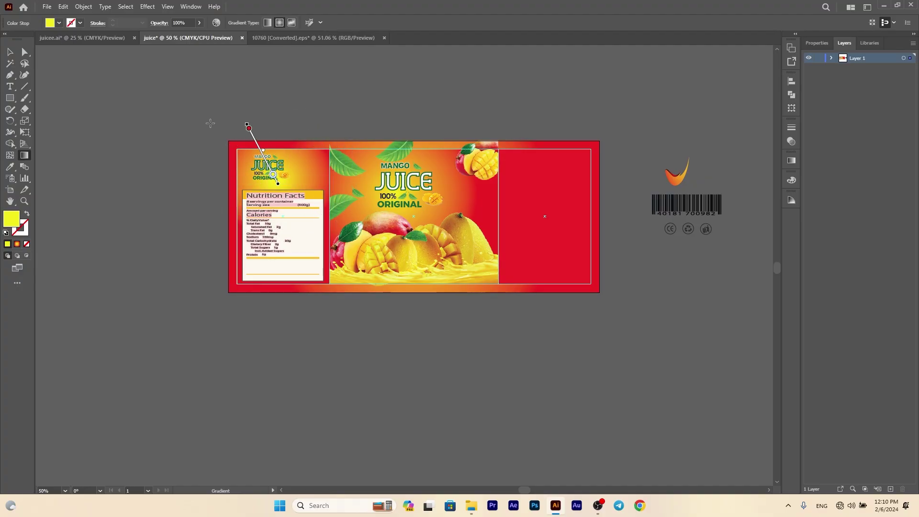
pyautogui.click(11, 52)
pyautogui.click(205, 147)
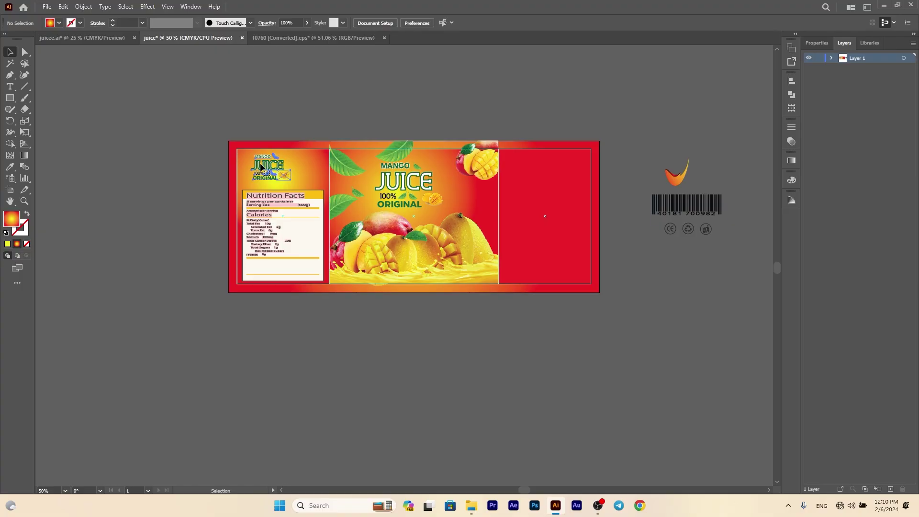
# Copy the small logo to the upper part of the right panel and apply the left panel's radial gradient to the right panel.
pyautogui.moveTo(261, 166); pyautogui.dragTo(539, 223)
pyautogui.click(526, 225)
pyautogui.click(11, 166)
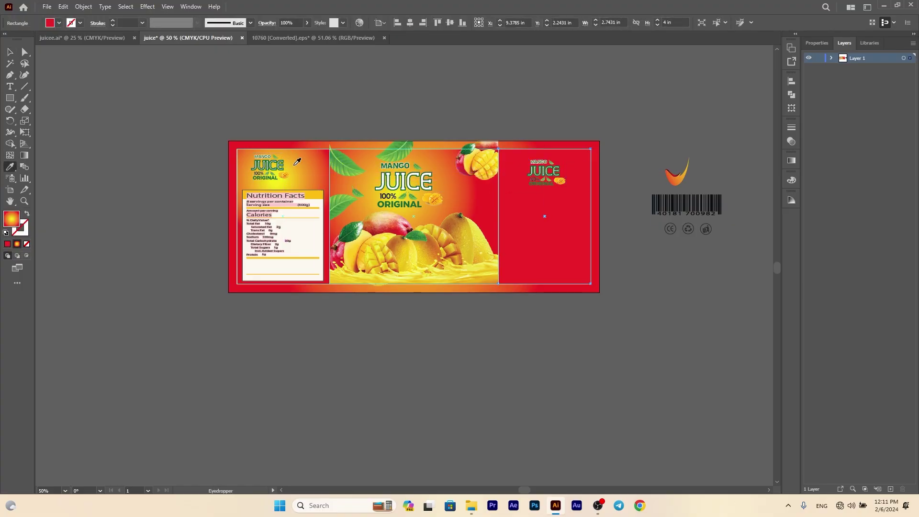
pyautogui.click(296, 164)
# Redraw the right panel's radial gradient around its logo and extend the glow past the panel's upper-left corner.
pyautogui.click(24, 155)
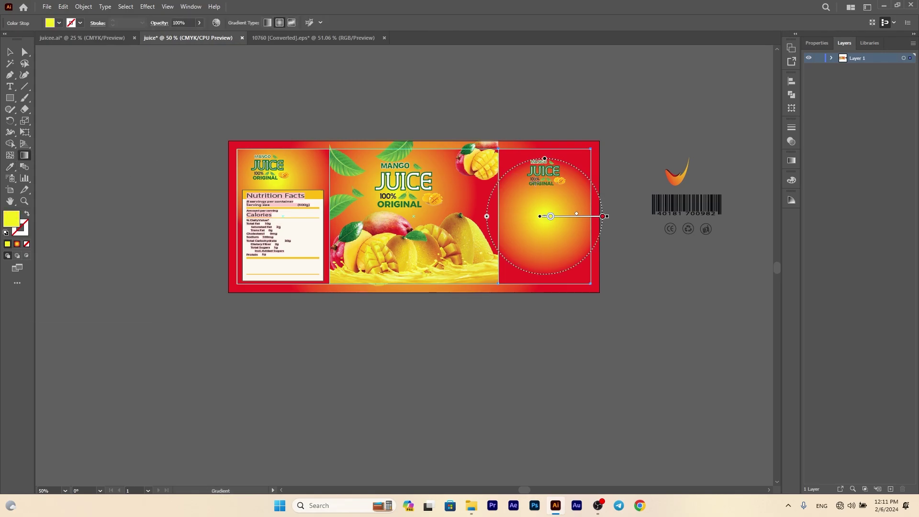
pyautogui.moveTo(547, 177); pyautogui.dragTo(576, 141)
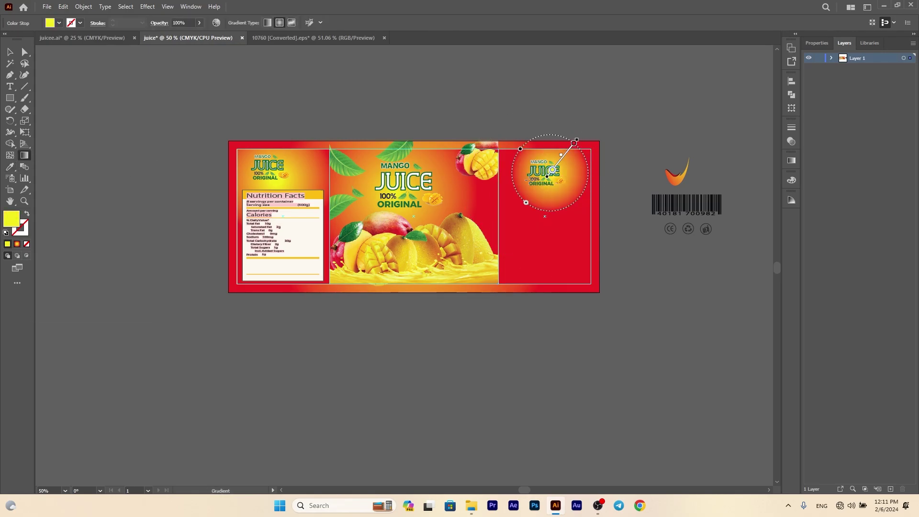
pyautogui.moveTo(527, 182)
pyautogui.mouseDown()
pyautogui.moveTo(565, 157)
pyautogui.moveTo(531, 152)
pyautogui.moveTo(543, 170)
pyautogui.mouseUp()
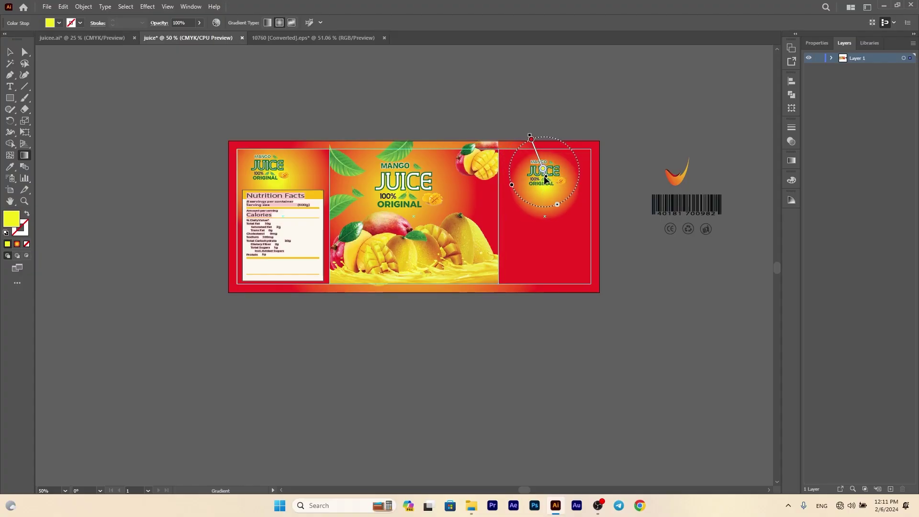
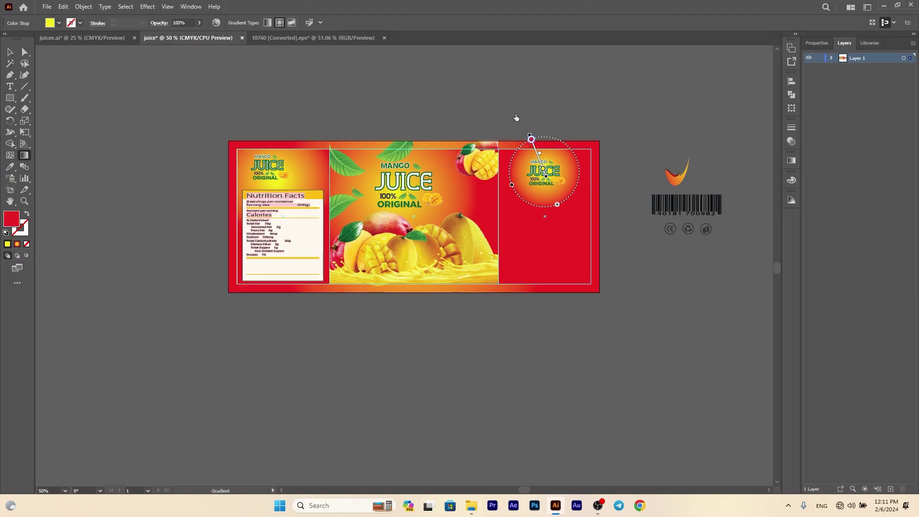
pyautogui.moveTo(531, 139); pyautogui.dragTo(488, 118)
# Reduce the type size to 7 pt on a trial placeholder text area below the right panel's logo, and delete that area.
pyautogui.click(11, 88)
pyautogui.moveTo(499, 208); pyautogui.dragTo(378, 226)
pyautogui.scroll(2, 421, 243)
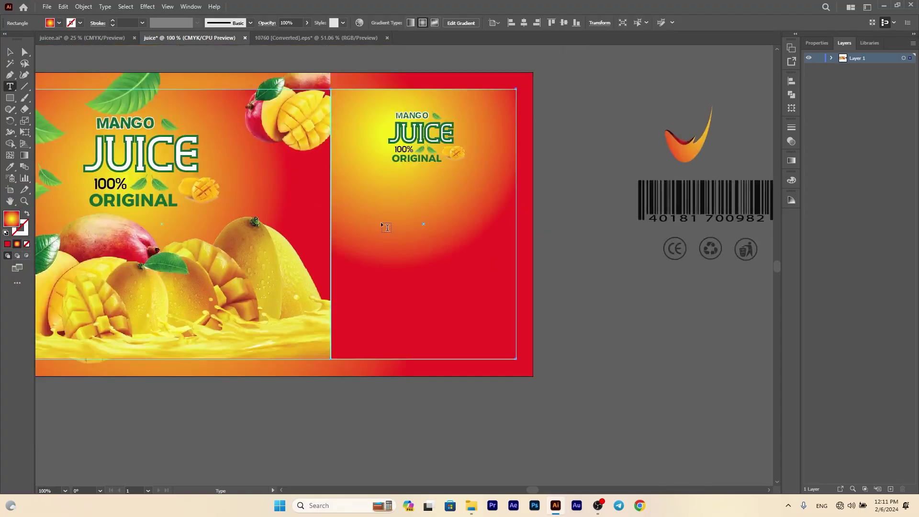
pyautogui.moveTo(340, 175); pyautogui.dragTo(506, 236)
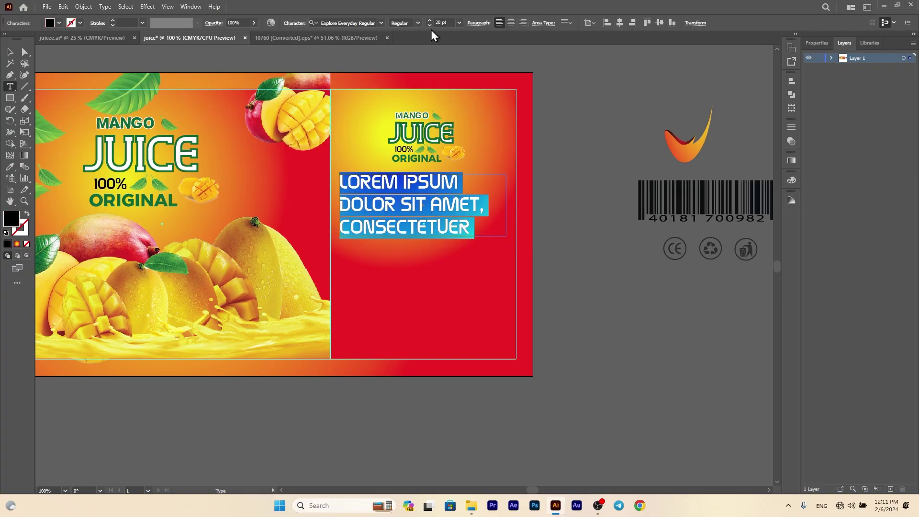
pyautogui.scroll(-9, 429, 27)
pyautogui.scroll(-7, 430, 22)
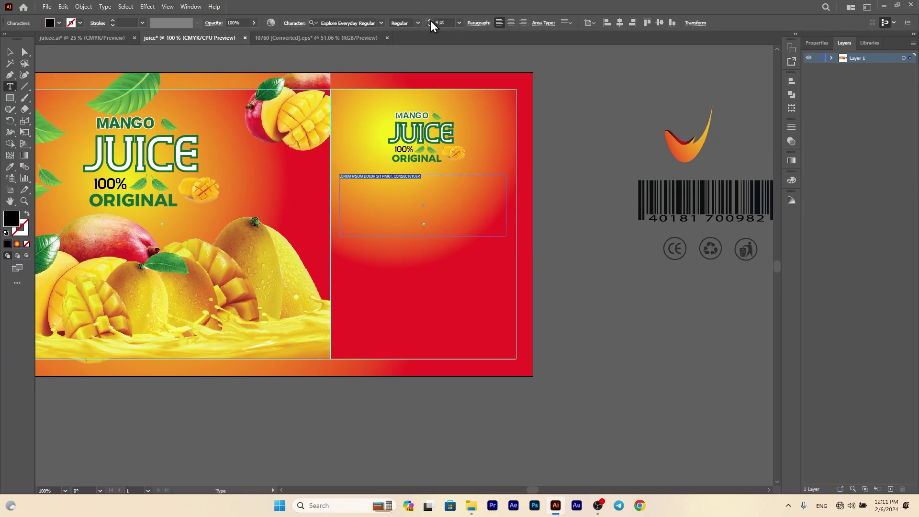
pyautogui.scroll(4, 429, 21)
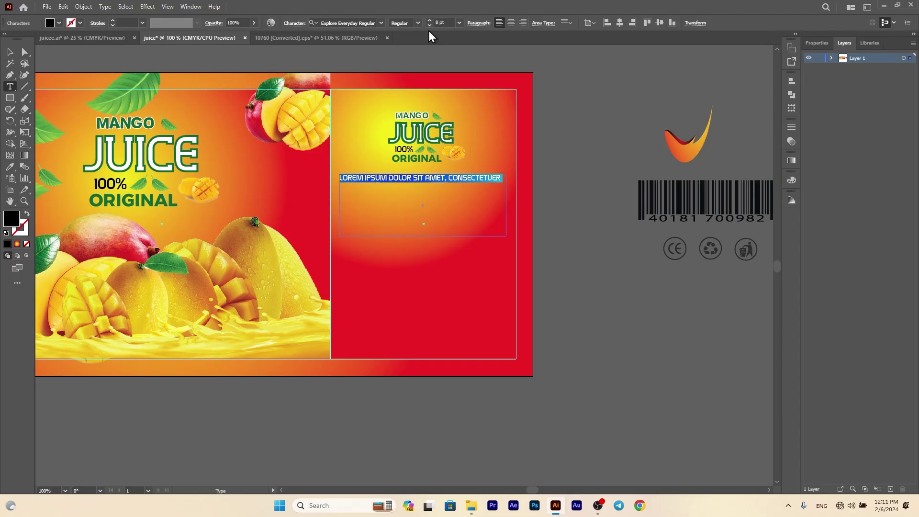
pyautogui.scroll(-1, 429, 31)
pyautogui.press('Escape')
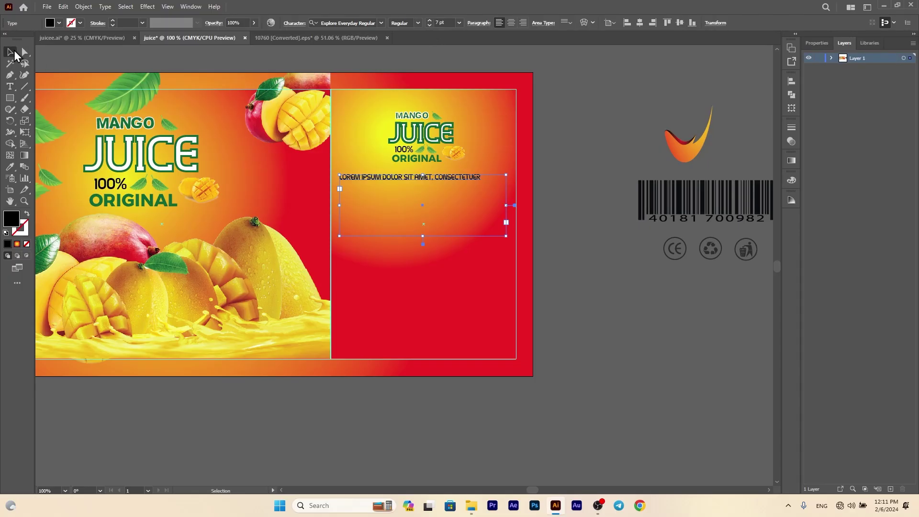
pyautogui.press('Delete')
# Create a placeholder text area about 2.43 by 1.07 in below the right panel's logo and centre-align its text.
pyautogui.press('t')
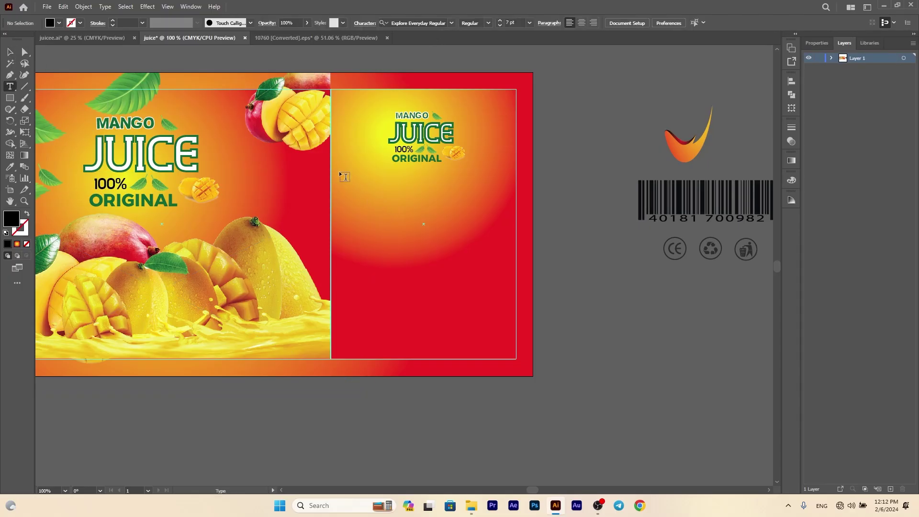
pyautogui.moveTo(339, 171); pyautogui.dragTo(504, 243)
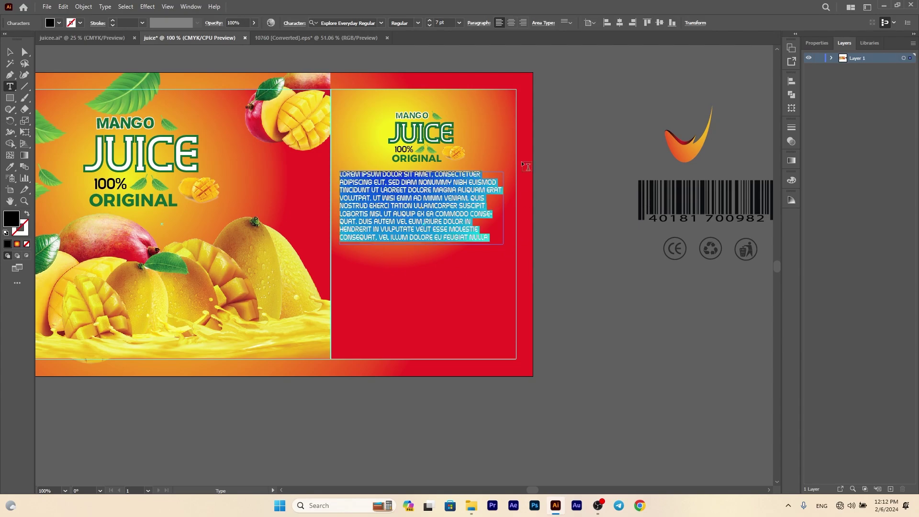
pyautogui.click(511, 23)
# Set the right panel's placeholder text to the Argentum Sans VF font with a white fill.
pyautogui.click(816, 43)
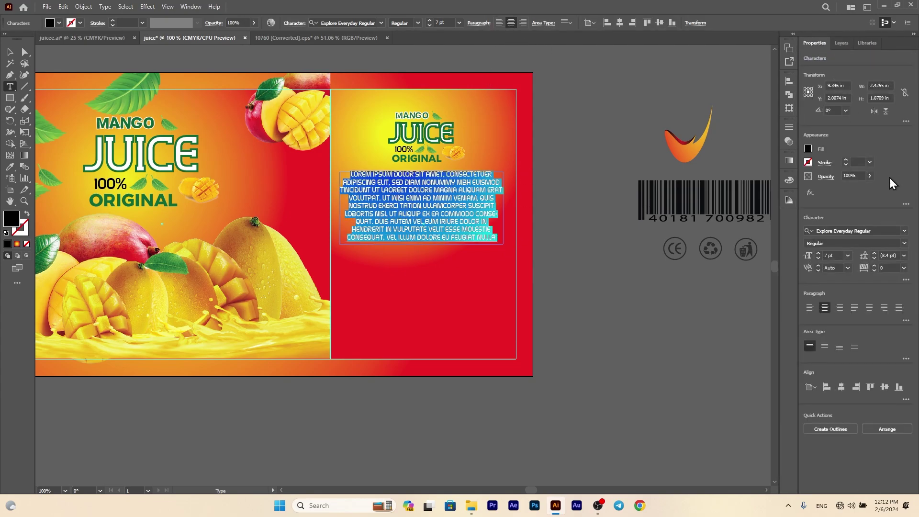
pyautogui.click(904, 231)
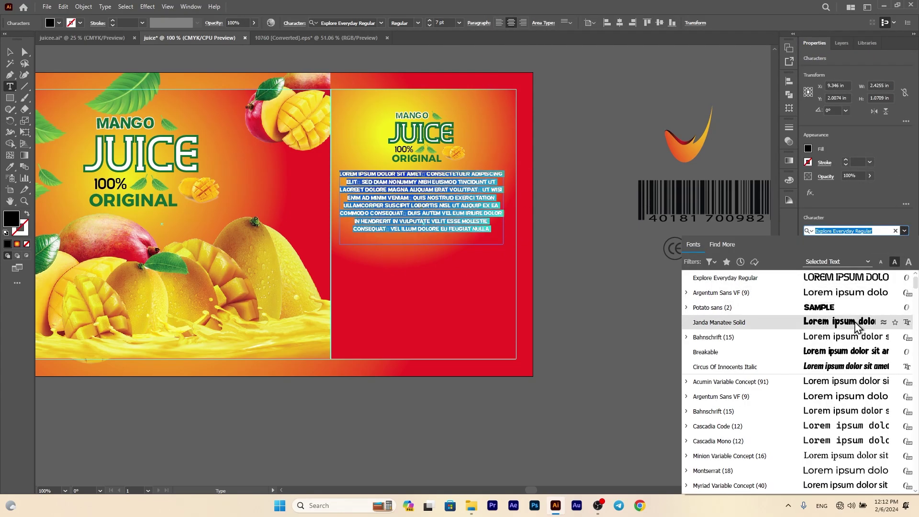
pyautogui.click(828, 401)
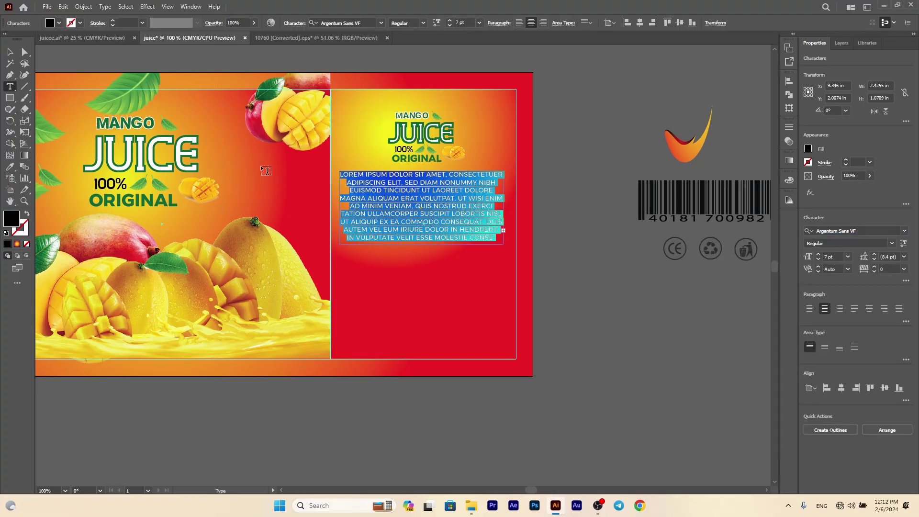
pyautogui.click(52, 23)
pyautogui.click(19, 44)
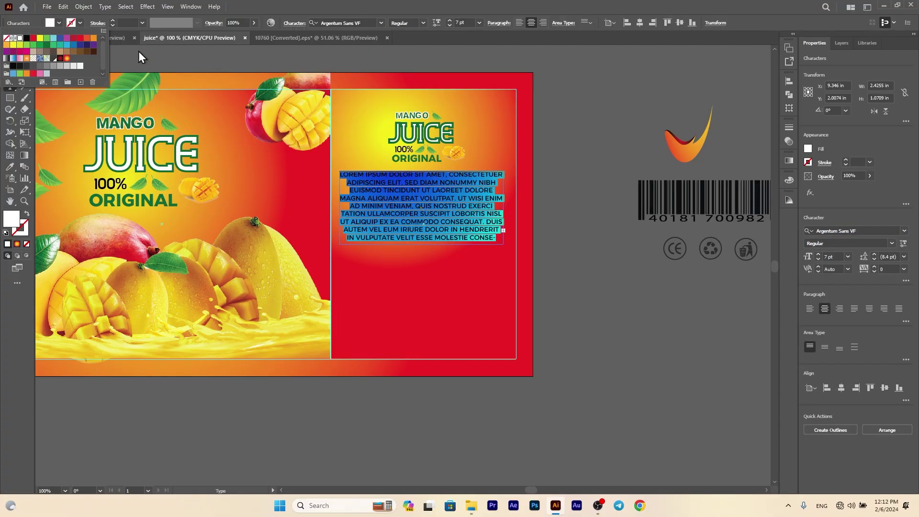
# Shift the right panel's placeholder text to centre it under the logo and shorten its area to about 0.83 in tall.
pyautogui.click(10, 52)
pyautogui.moveTo(417, 208)
pyautogui.mouseDown()
pyautogui.moveTo(425, 216)
pyautogui.moveTo(421, 203)
pyautogui.mouseUp()
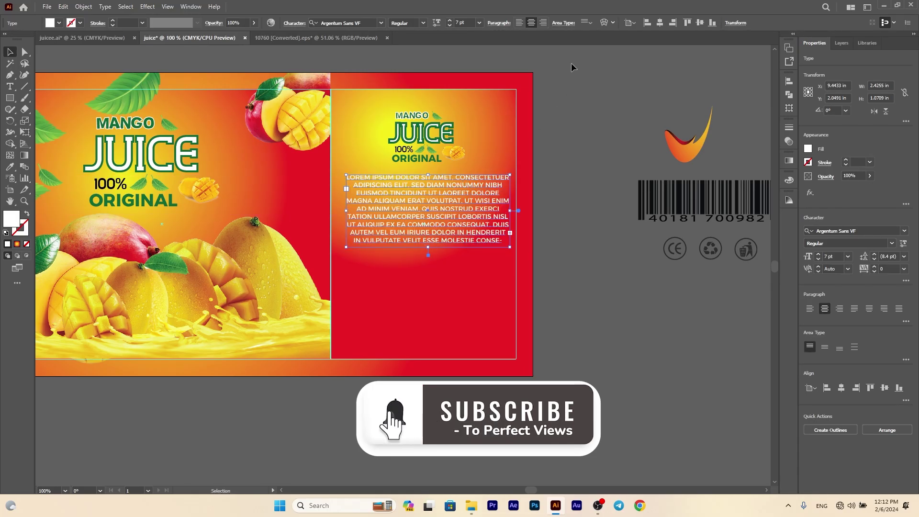
pyautogui.moveTo(428, 247); pyautogui.dragTo(427, 231)
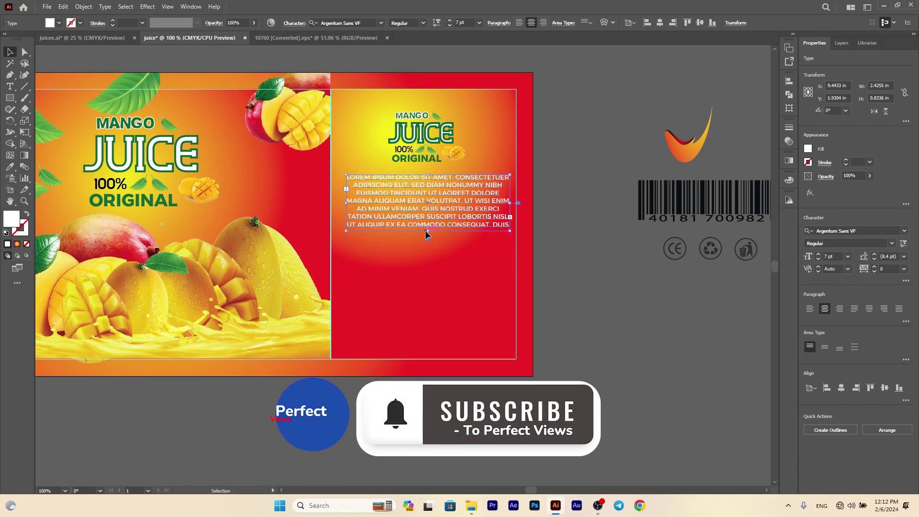
# Move the barcode and certification icon group below the right panel's text and bring it to the front.
pyautogui.moveTo(726, 201); pyautogui.dragTo(443, 252)
pyautogui.hotkey('ctrl', 'z')
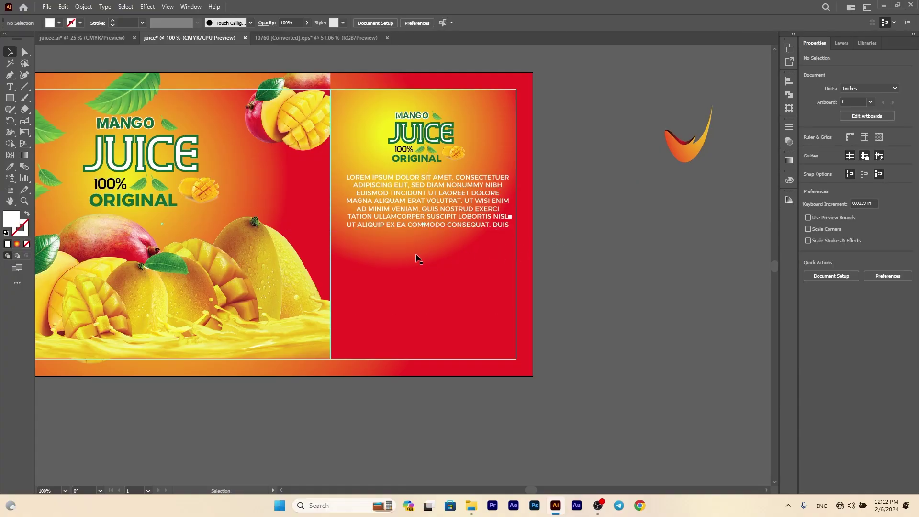
pyautogui.moveTo(712, 203); pyautogui.dragTo(437, 261)
pyautogui.rightClick(438, 261)
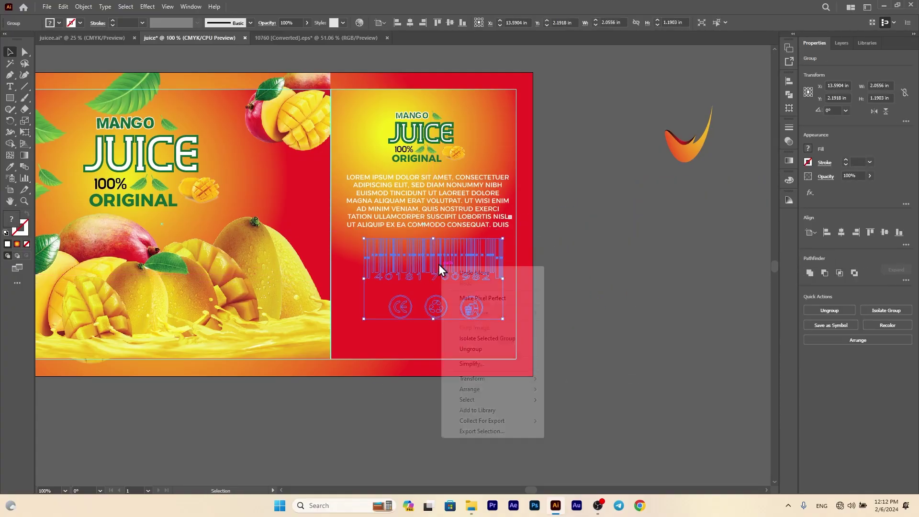
pyautogui.moveTo(467, 380)
pyautogui.click(562, 380)
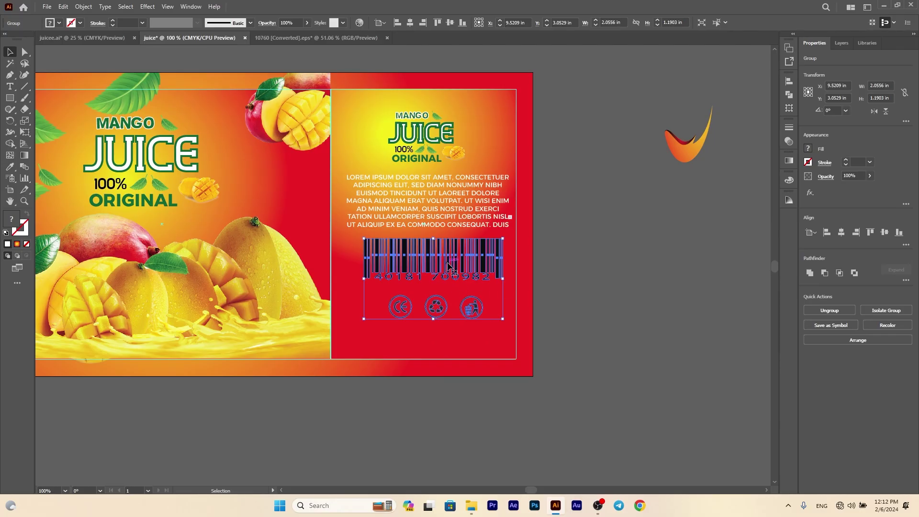
pyautogui.click(636, 283)
# Shorten the right panel's text area by one line and shift the barcode group up to centre it beneath.
pyautogui.click(426, 226)
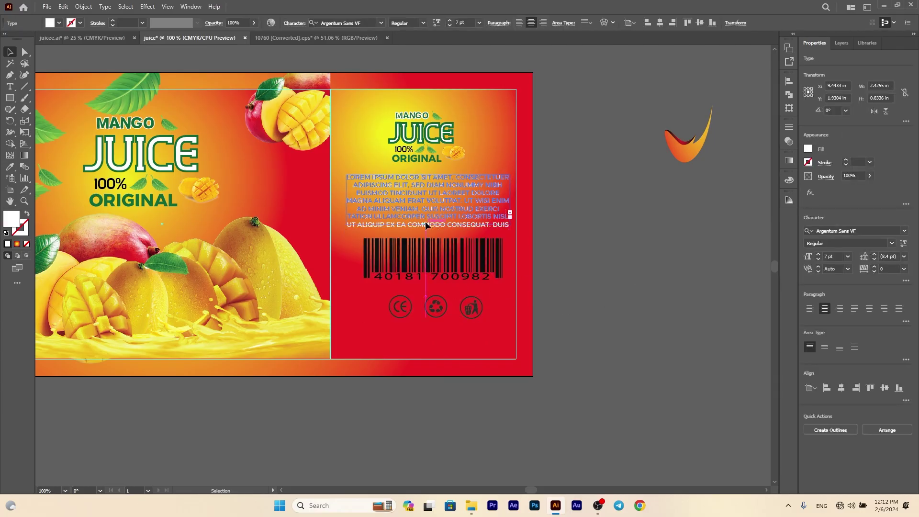
pyautogui.moveTo(425, 222); pyautogui.dragTo(426, 222)
pyautogui.moveTo(432, 275); pyautogui.dragTo(428, 269)
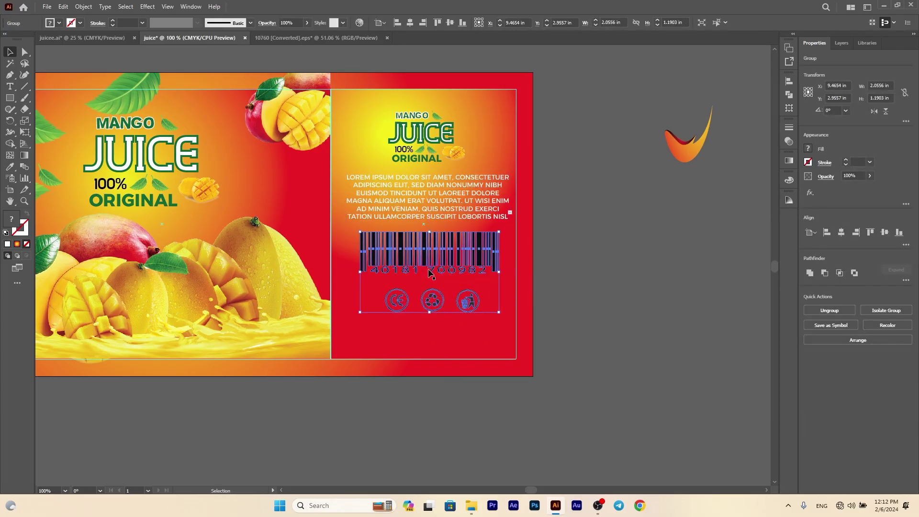
# Duplicate the right panel's placeholder paragraph below the certification icons as a text area about 0.25 in tall.
pyautogui.click(420, 207)
pyautogui.moveTo(420, 207); pyautogui.dragTo(432, 335)
pyautogui.click(578, 315)
pyautogui.click(449, 318)
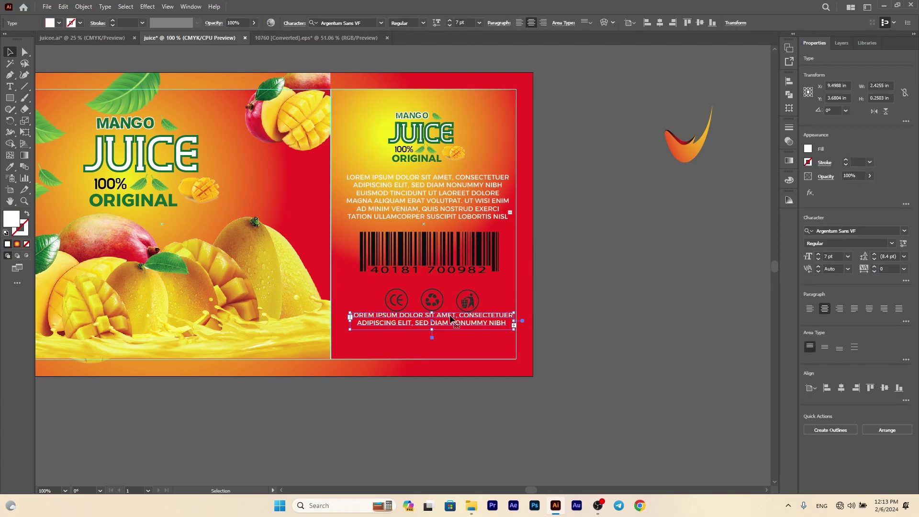
# Nudge the lower paragraph clear of the icons, align it with the upper paragraph and extend its area to about 0.33 in tall.
pyautogui.press('Left')
pyautogui.press('Left')
pyautogui.press('Left')
pyautogui.press('Down')
pyautogui.press('Down')
pyautogui.press('Down')
pyautogui.press('Down')
pyautogui.press('Down')
pyautogui.press('Down')
pyautogui.press('Down')
pyautogui.press('Down')
pyautogui.press('Down')
pyautogui.moveTo(430, 320); pyautogui.dragTo(430, 314)
pyautogui.press('Left')
pyautogui.press('Down')
pyautogui.press('Down')
pyautogui.press('Down')
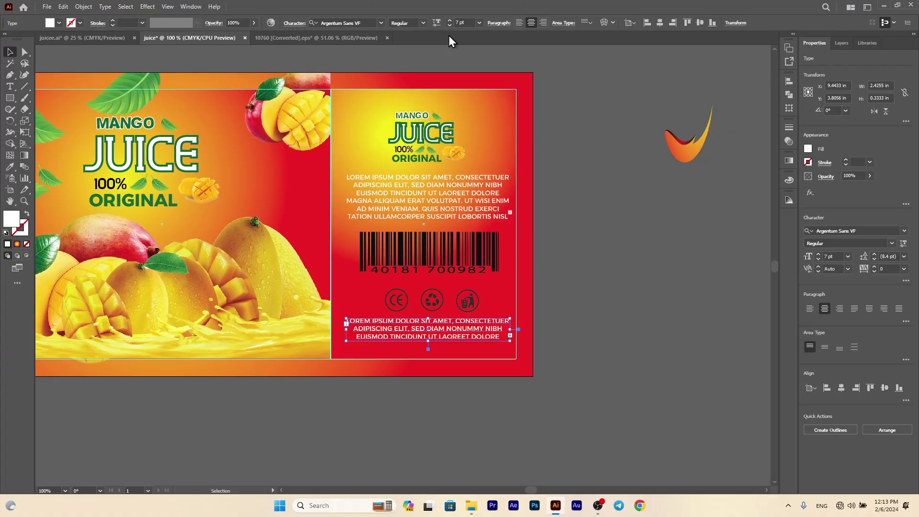
# Reduce the type size of the paragraph below the certification icons by two steps.
pyautogui.click(449, 26)
pyautogui.click(448, 26)
pyautogui.click(636, 273)
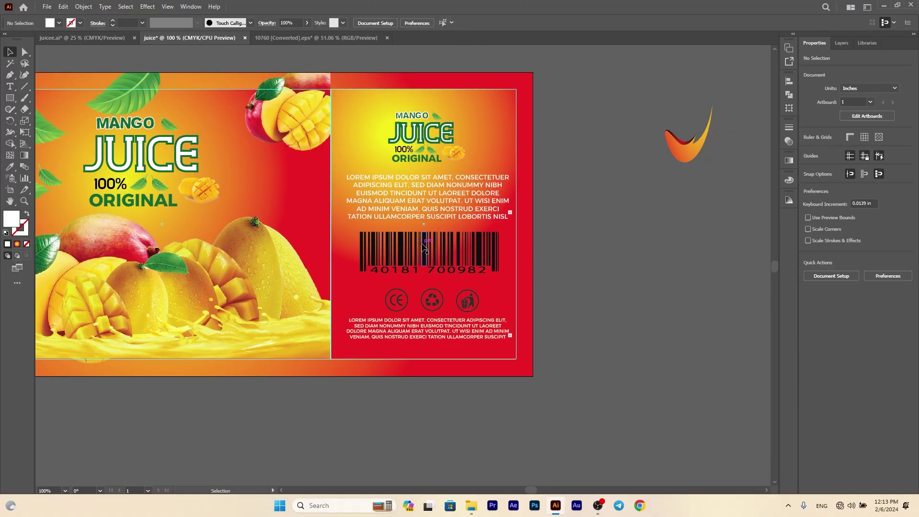
# Redraw the 11 by 4.5 in background's radial gradient from its lower-edge centre out past its upper-left corner.
pyautogui.scroll(1, 421, 243)
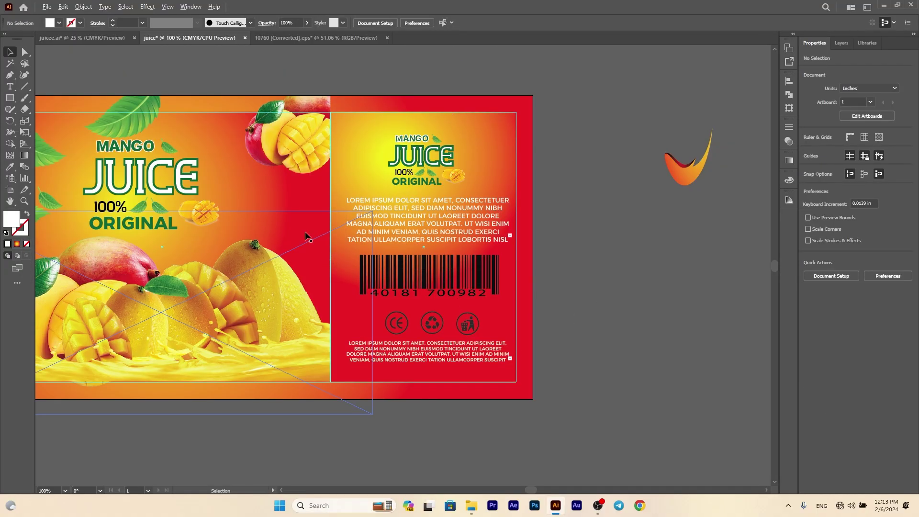
pyautogui.click(368, 218)
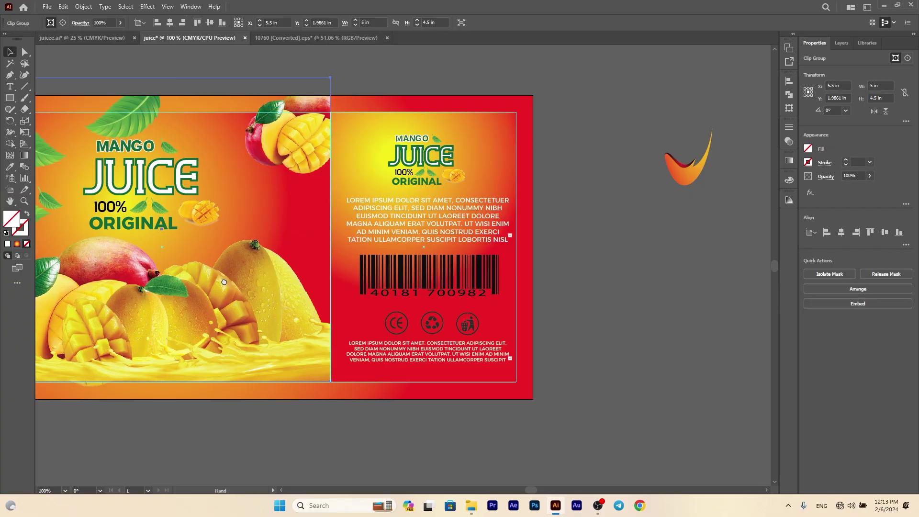
pyautogui.hotkey('ctrl', '-')
pyautogui.hotkey('ctrl', '-')
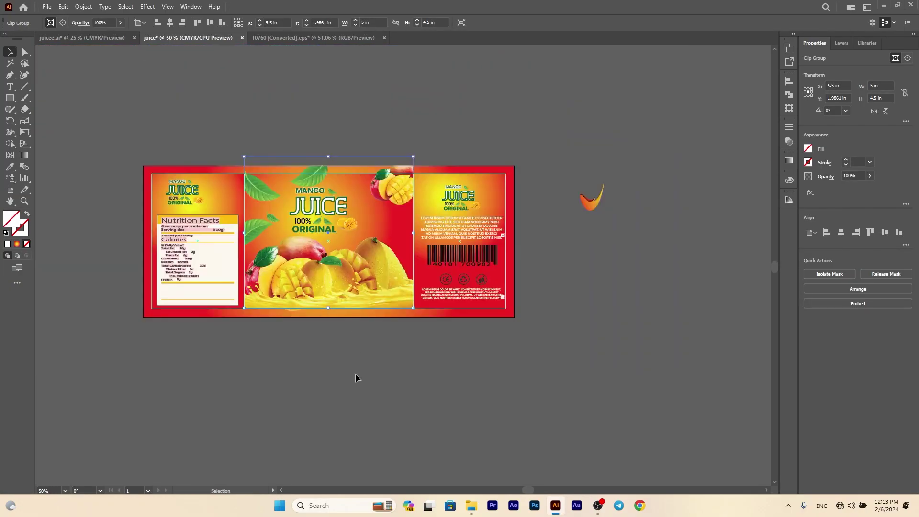
pyautogui.click(389, 362)
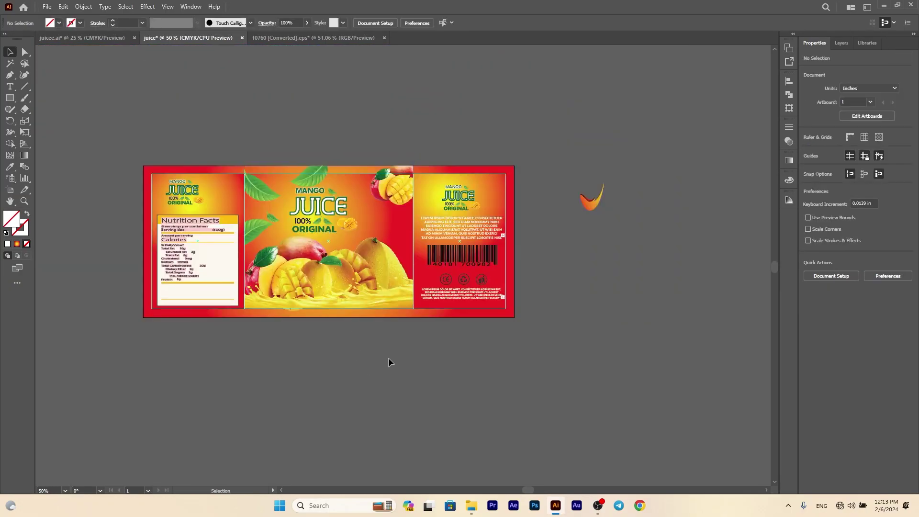
pyautogui.click(485, 311)
pyautogui.click(9, 168)
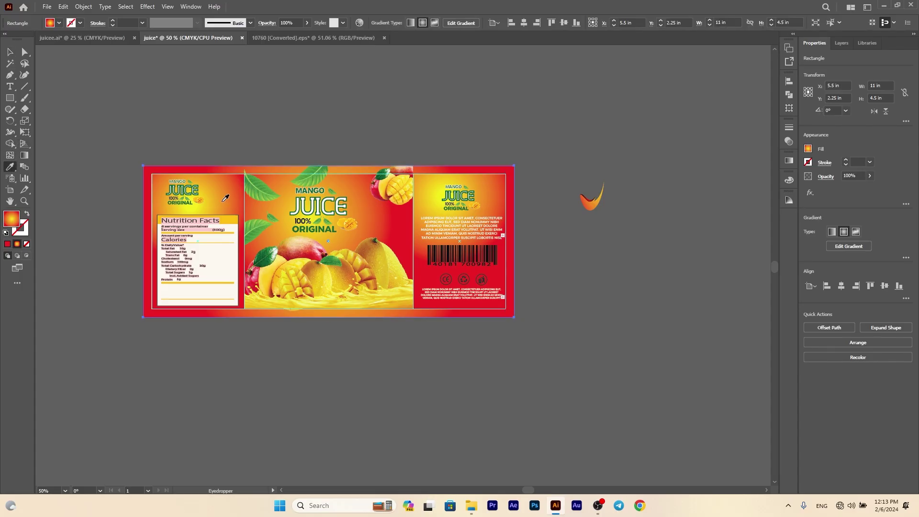
pyautogui.click(24, 155)
pyautogui.moveTo(340, 342); pyautogui.dragTo(110, 154)
pyautogui.scroll(1, 109, 165)
pyautogui.press('v')
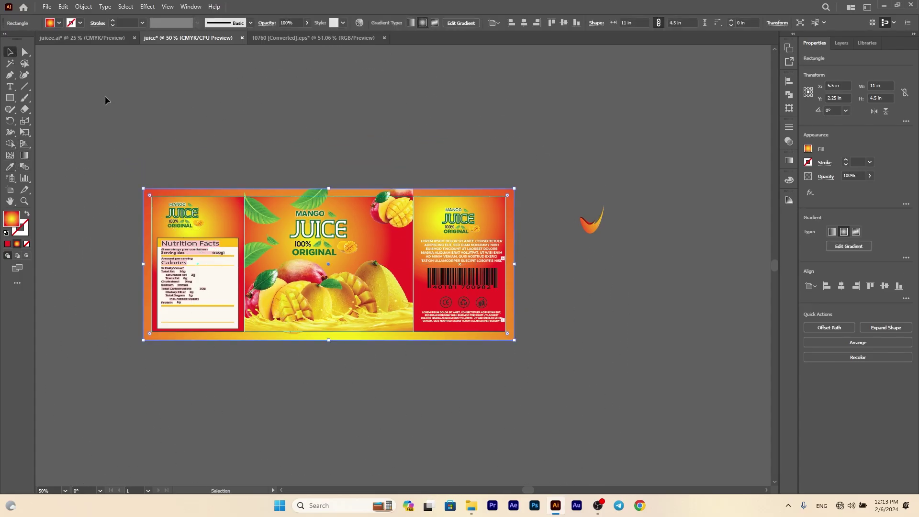
# Redraw the centre panel's radial gradient from just right of its middle out past its upper-left corner.
pyautogui.click(401, 246)
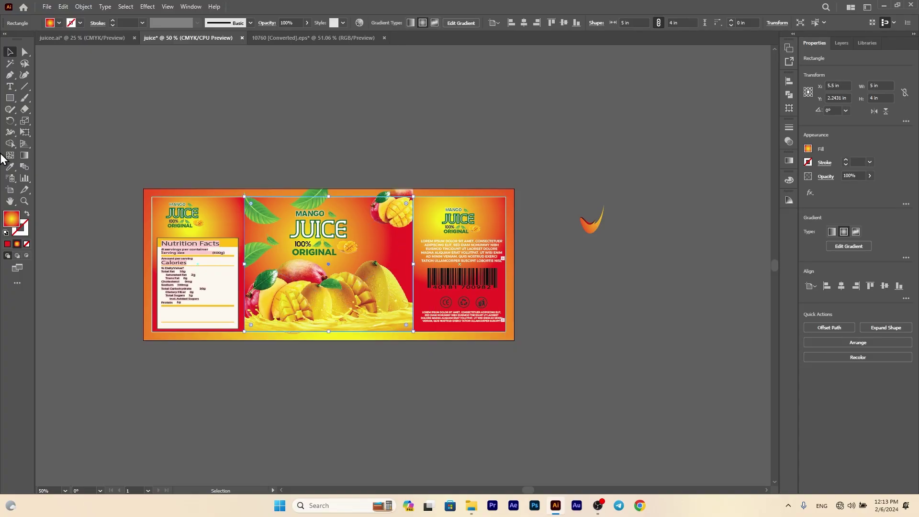
pyautogui.click(24, 155)
pyautogui.moveTo(348, 267); pyautogui.dragTo(211, 164)
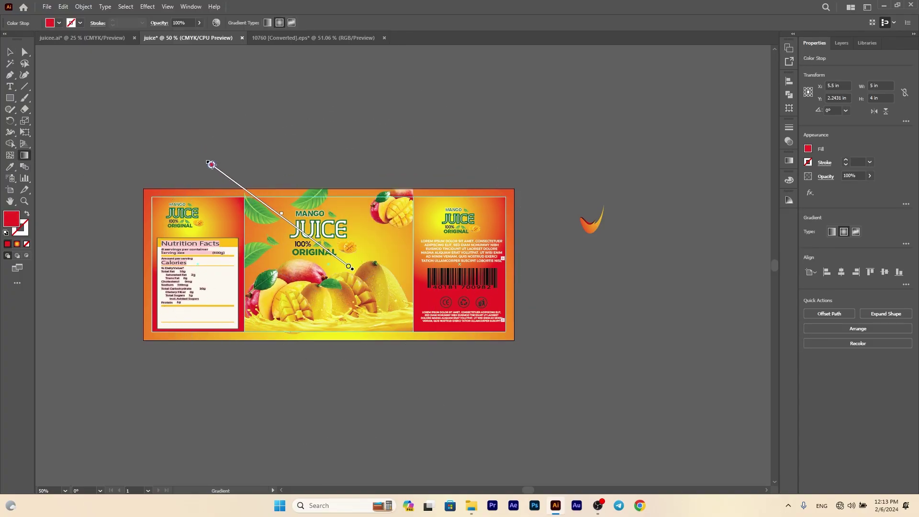
# Redraw the right panel's radial gradient from beside its logo to a point well above the panel's upper-left corner.
pyautogui.click(450, 281)
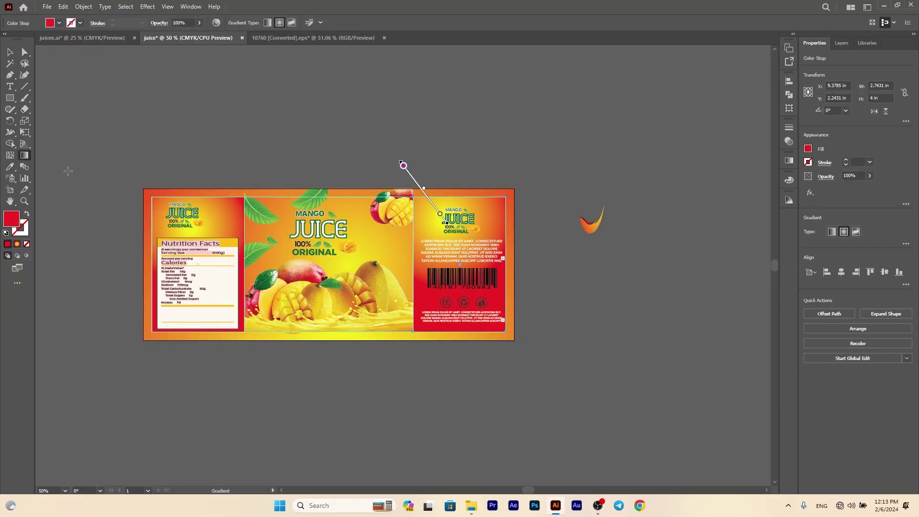
pyautogui.moveTo(434, 304); pyautogui.dragTo(366, 167)
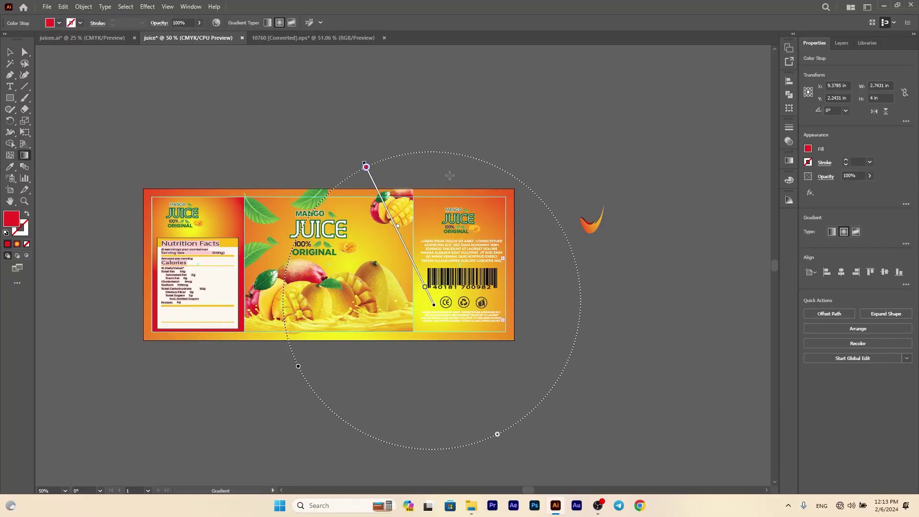
pyautogui.moveTo(438, 231); pyautogui.dragTo(400, 125)
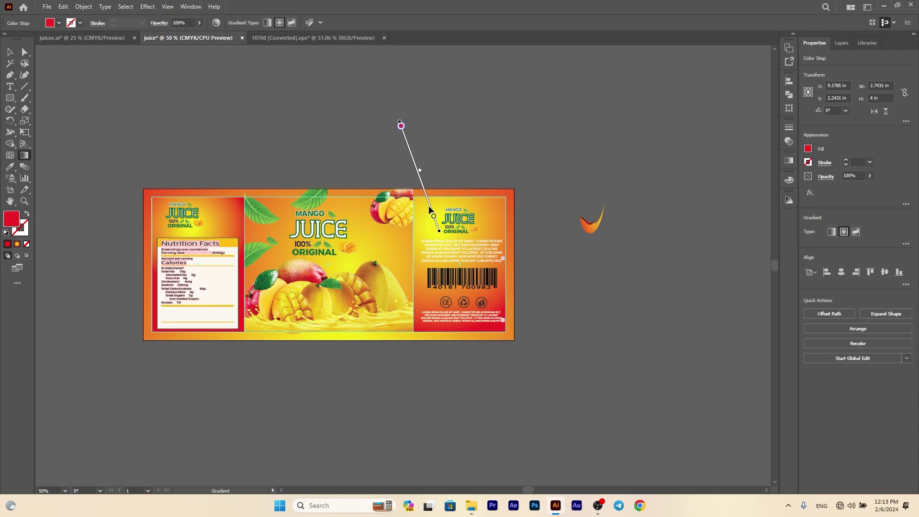
pyautogui.press('v')
# Redraw the left panel's radial gradient from just below its logo to slightly above the panel's upper-left corner.
pyautogui.click(237, 225)
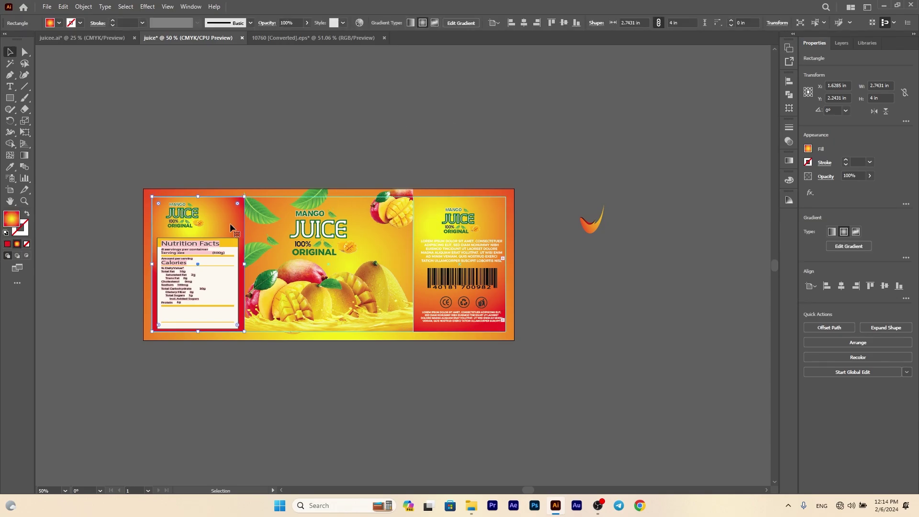
pyautogui.click(20, 156)
pyautogui.moveTo(203, 272); pyautogui.dragTo(144, 179)
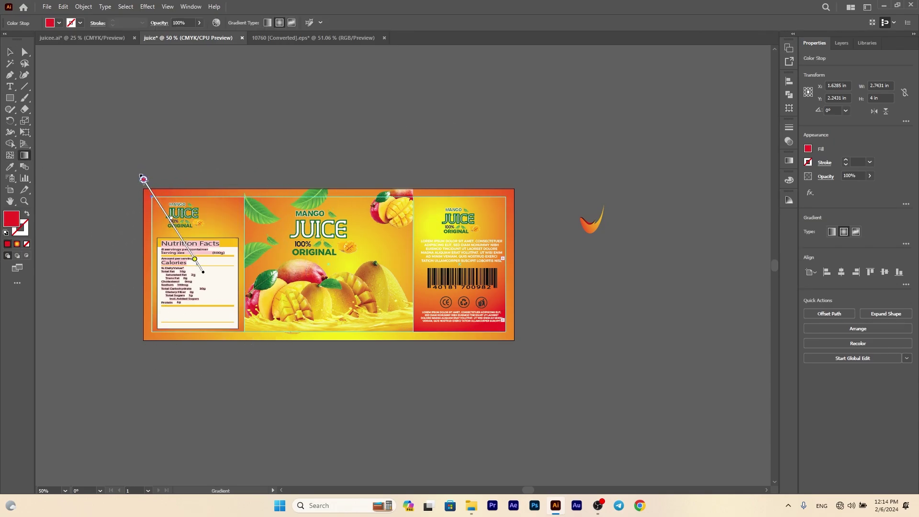
pyautogui.moveTo(208, 235); pyautogui.dragTo(154, 157)
pyautogui.moveTo(187, 259); pyautogui.dragTo(150, 167)
pyautogui.moveTo(195, 215); pyautogui.dragTo(142, 138)
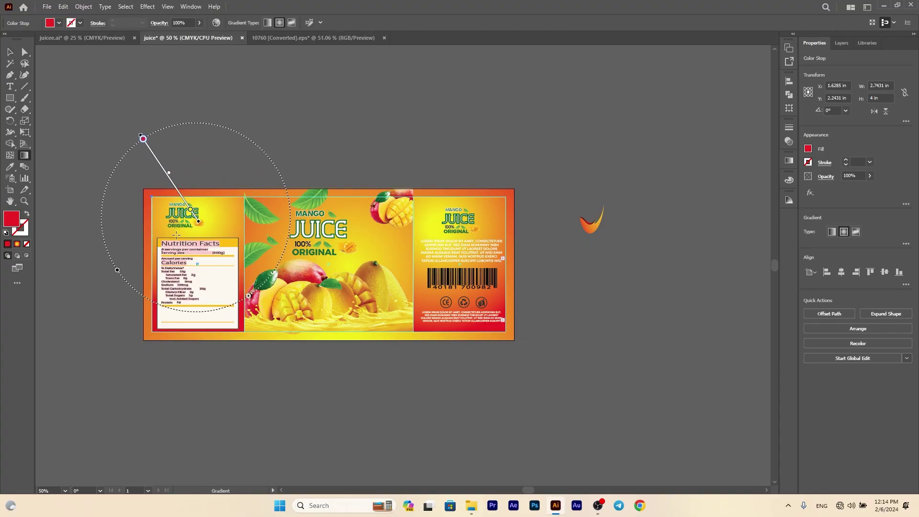
pyautogui.moveTo(187, 242); pyautogui.dragTo(153, 182)
pyautogui.moveTo(193, 235); pyautogui.dragTo(160, 177)
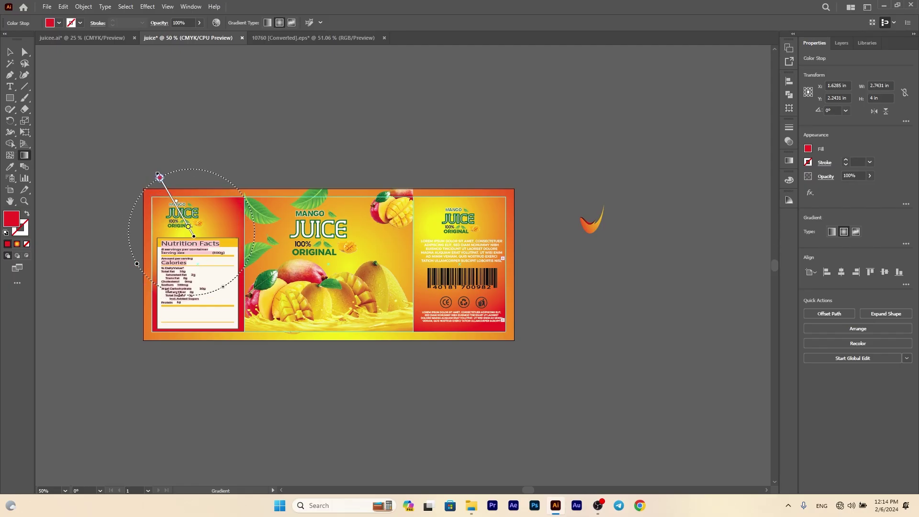
pyautogui.click(11, 52)
pyautogui.click(218, 156)
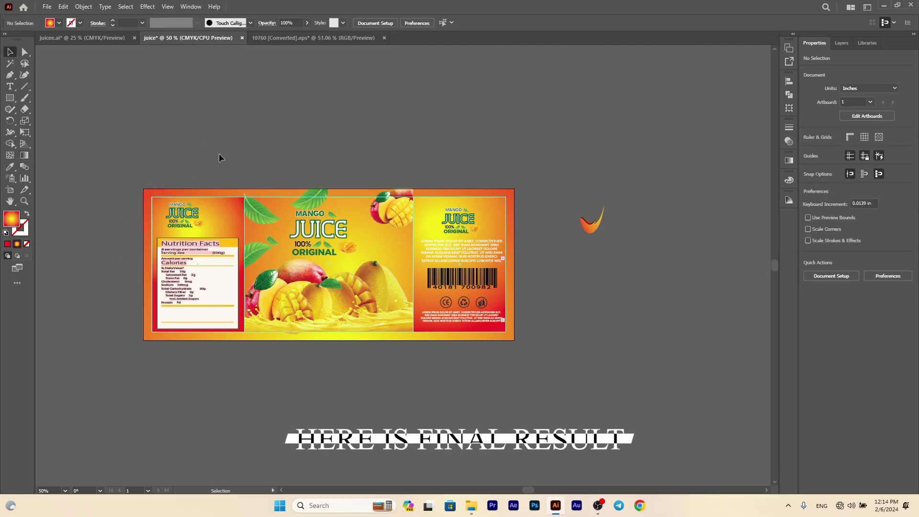